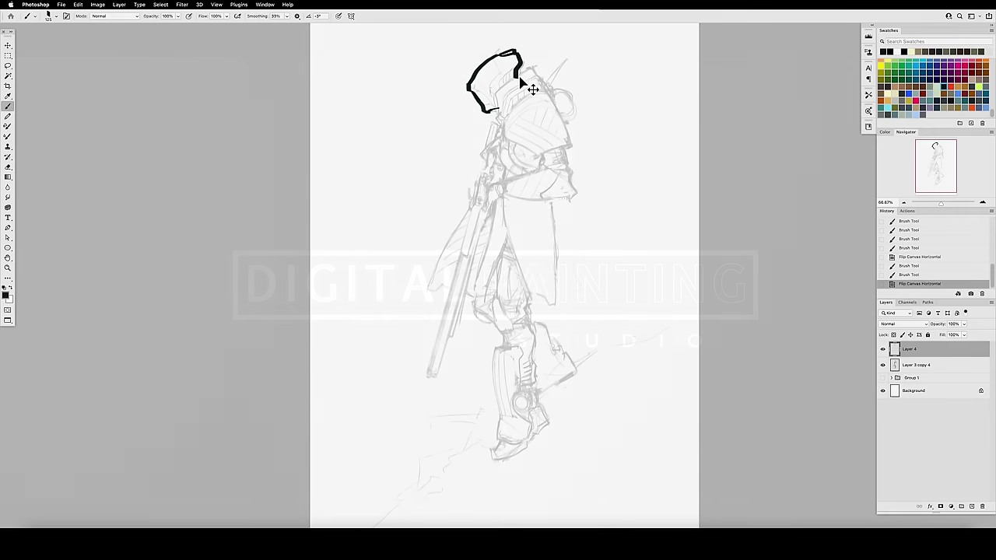
# Step: Ink a thick dark outline around the sketched figure's shoulder, back and coat
pyautogui.moveTo(505, 84)
pyautogui.mouseDown()
pyautogui.moveTo(535, 68)
pyautogui.moveTo(538, 78)
pyautogui.mouseUp()
pyautogui.moveTo(537, 76)
pyautogui.mouseDown()
pyautogui.moveTo(582, 123)
pyautogui.moveTo(569, 148)
pyautogui.moveTo(574, 199)
pyautogui.mouseUp()
pyautogui.press('u')
pyautogui.press('b')
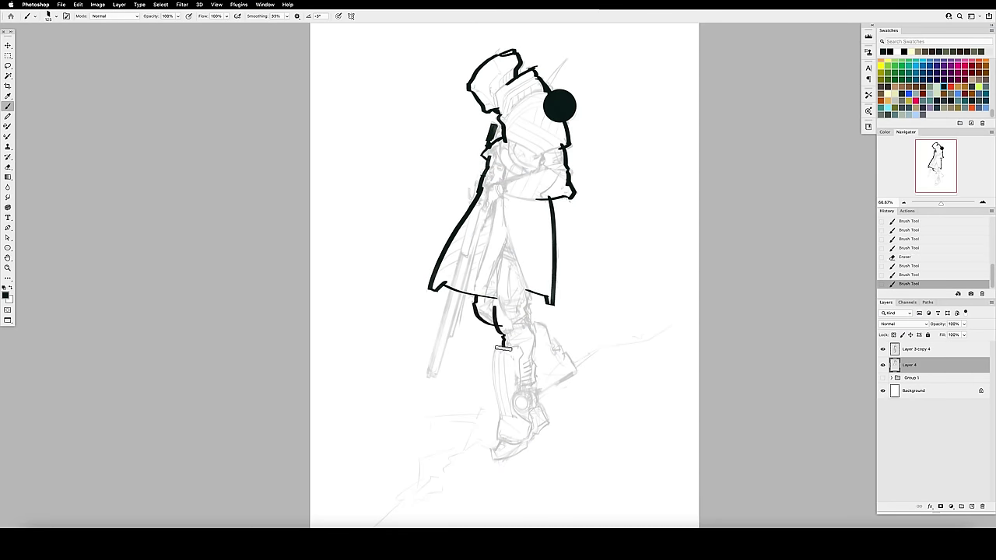
# Step: Ink the outline of the figure's lower leg and the antenna rising from its back
pyautogui.moveTo(497, 348); pyautogui.dragTo(500, 403)
pyautogui.press('super+z')
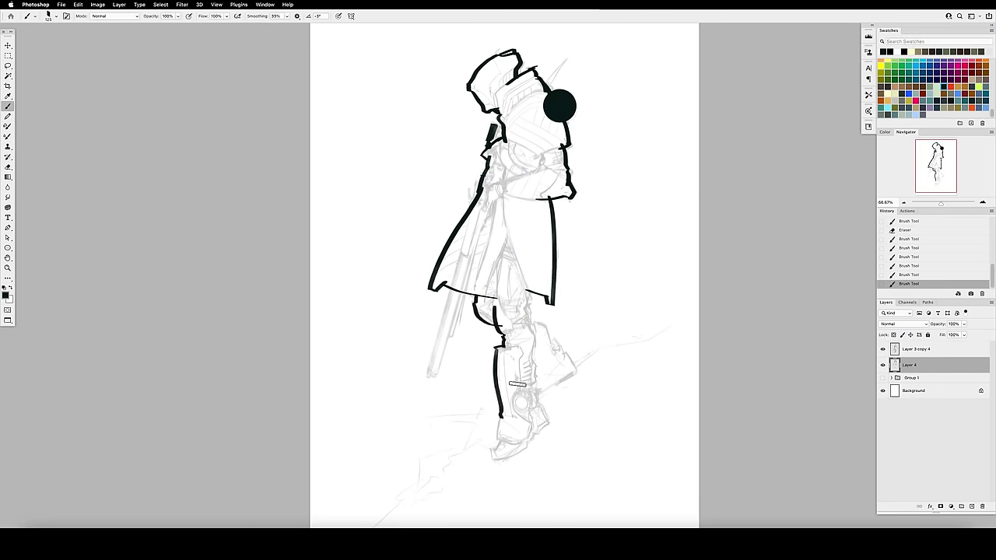
pyautogui.hotkey('ctrl', 'z')
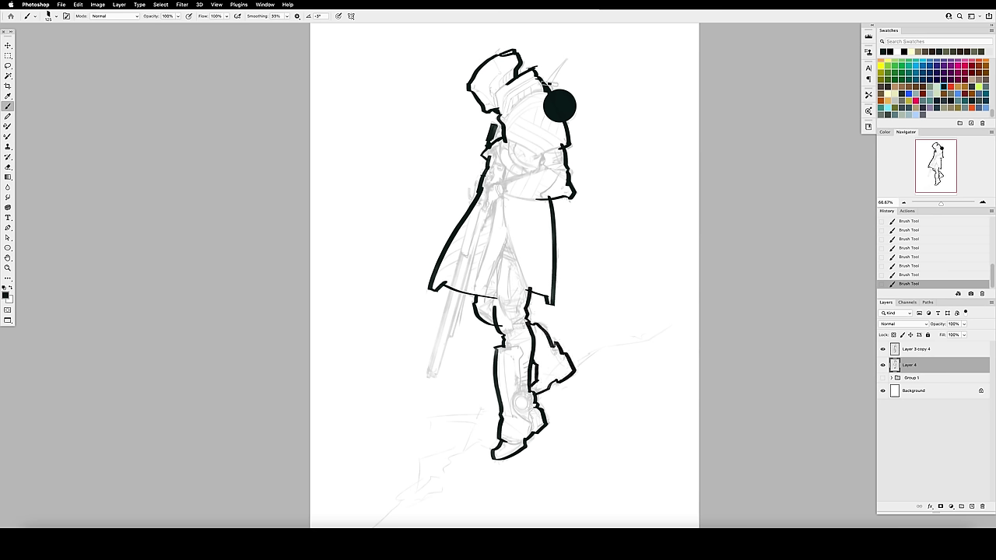
pyautogui.press('e')
pyautogui.moveTo(566, 56); pyautogui.dragTo(554, 80)
# Step: Select the area outside the outline with the Magic Wand, invert the selection and contract it
pyautogui.press('b')
pyautogui.press('w')
pyautogui.click(444, 319)
pyautogui.hotkey('ctrl', 'shift', 'i')
pyautogui.click(160, 3)
pyautogui.moveTo(222, 119)
pyautogui.click(295, 142)
pyautogui.press('Return')
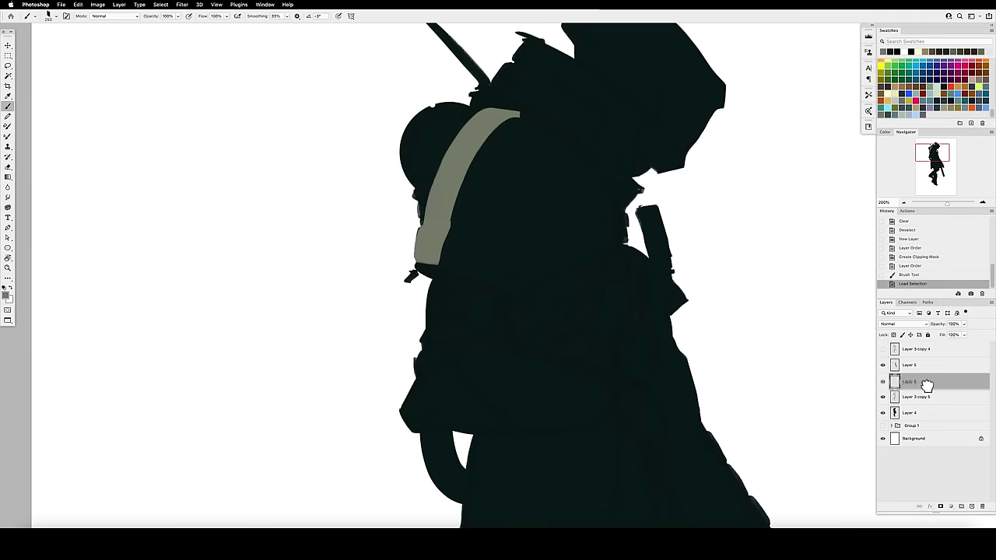
# Step: Load the Layer 4 silhouette as a selection and paint the shoulder plate's lower edge in grey-green
pyautogui.moveTo(926, 385); pyautogui.dragTo(931, 369)
pyautogui.press('super+z')
pyautogui.keyDown('super'); pyautogui.click(894, 412); pyautogui.keyUp('super')
pyautogui.click(402, 251)
pyautogui.moveTo(417, 264)
pyautogui.mouseDown()
pyautogui.moveTo(519, 292)
pyautogui.moveTo(587, 255)
pyautogui.moveTo(643, 167)
pyautogui.mouseUp()
# Step: Flip the canvas horizontally and paint grey-green edges around the collar with a smaller brush
pyautogui.press('[')
pyautogui.press('[')
pyautogui.press('super+shift+h')
pyautogui.click(612, 200)
pyautogui.moveTo(617, 188)
pyautogui.mouseDown()
pyautogui.moveTo(609, 175)
pyautogui.moveTo(635, 88)
pyautogui.moveTo(592, 175)
pyautogui.mouseUp()
pyautogui.moveTo(593, 176); pyautogui.dragTo(669, 133)
pyautogui.press('super+z')
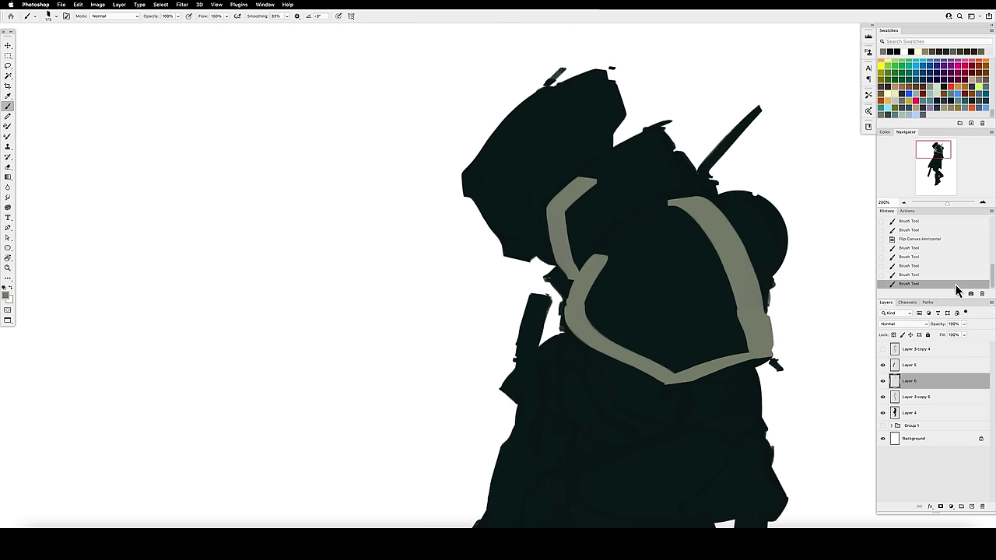
# Step: Reload the silhouette selection with its edges hidden and close the shoulder plate's upper outline in grey-green
pyautogui.keyDown('super'); pyautogui.click(894, 412); pyautogui.keyUp('super')
pyautogui.press('super+h')
pyautogui.moveTo(584, 179)
pyautogui.mouseDown()
pyautogui.moveTo(651, 140)
pyautogui.moveTo(693, 184)
pyautogui.mouseUp()
pyautogui.moveTo(700, 183); pyautogui.dragTo(690, 194)
# Step: Paint a closed grey-green outline around the forearm armor plate
pyautogui.moveTo(597, 303); pyautogui.dragTo(536, 112)
pyautogui.moveTo(521, 311)
pyautogui.mouseDown()
pyautogui.moveTo(517, 280)
pyautogui.moveTo(665, 251)
pyautogui.mouseUp()
pyautogui.moveTo(519, 308)
pyautogui.mouseDown()
pyautogui.moveTo(611, 331)
pyautogui.moveTo(709, 325)
pyautogui.moveTo(723, 302)
pyautogui.mouseUp()
pyautogui.moveTo(647, 250); pyautogui.dragTo(719, 278)
pyautogui.moveTo(719, 268); pyautogui.dragTo(703, 271)
pyautogui.moveTo(557, 448); pyautogui.dragTo(538, 273)
pyautogui.moveTo(563, 465); pyautogui.dragTo(605, 272)
pyautogui.press('z')
pyautogui.keyDown('alt'); pyautogui.click(610, 273); pyautogui.keyUp('alt')
pyautogui.moveTo(611, 181); pyautogui.dragTo(591, 288)
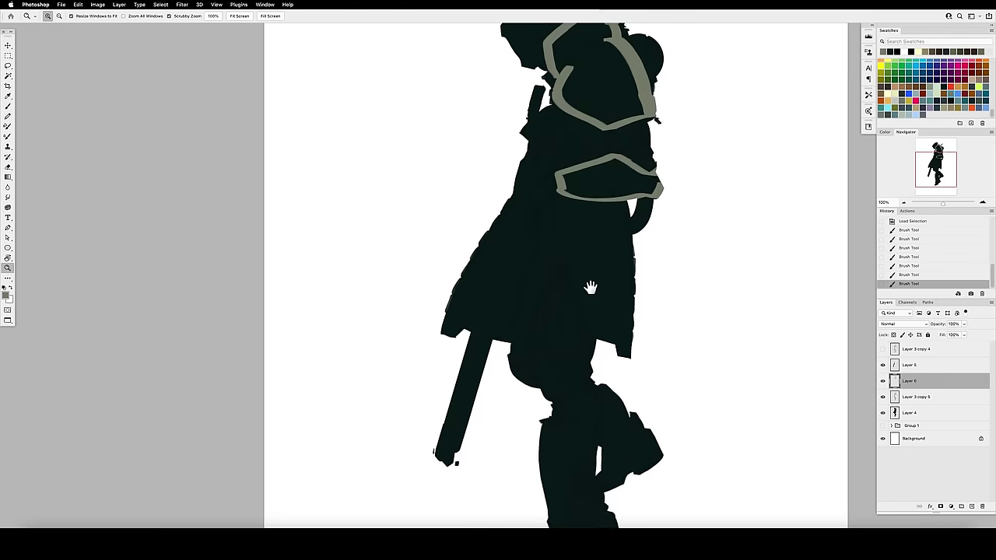
pyautogui.moveTo(611, 210); pyautogui.dragTo(602, 267)
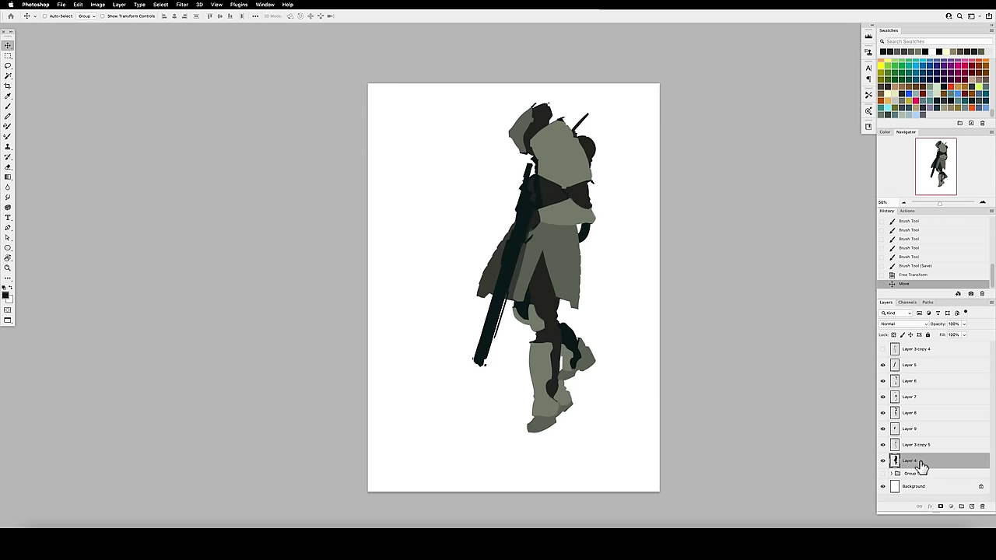
# Step: Add a new layer above Layer 4 and paint dark straps trailing behind the figure's rifle
pyautogui.click(970, 507)
pyautogui.press('b')
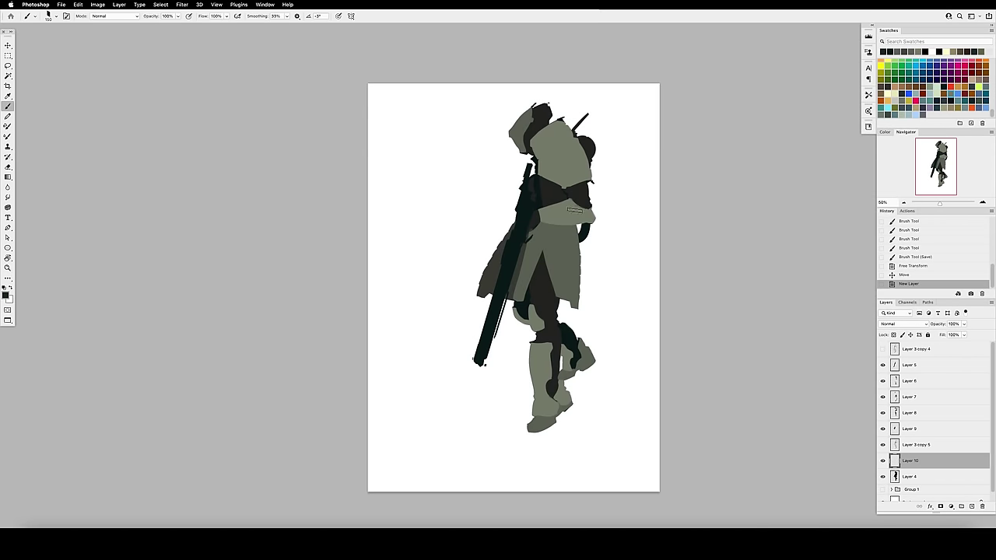
pyautogui.moveTo(520, 193)
pyautogui.mouseDown()
pyautogui.moveTo(440, 255)
pyautogui.moveTo(459, 263)
pyautogui.mouseUp()
pyautogui.press('super+z')
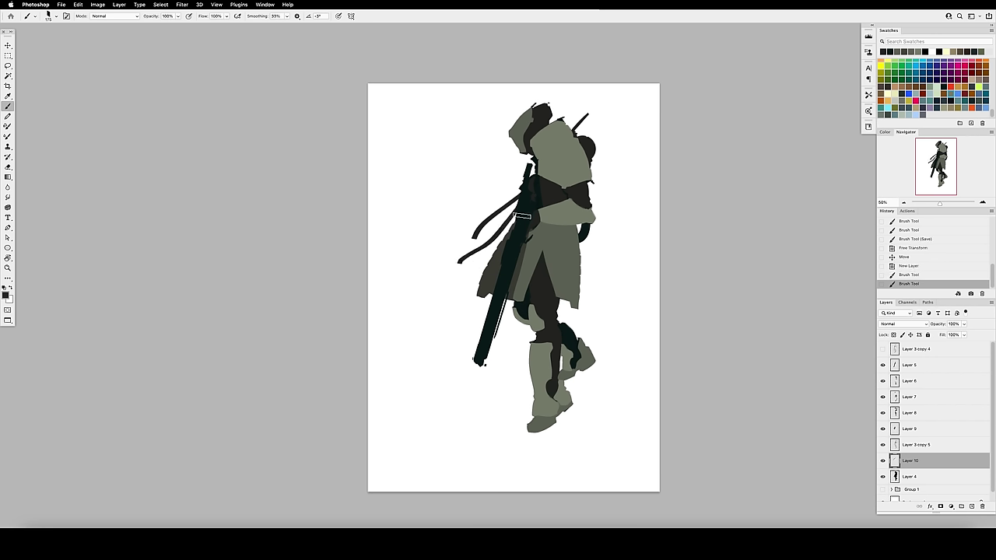
# Step: Paint short dark strap ends below the coat, refine the trailing strap's tip and save the document
pyautogui.moveTo(550, 320); pyautogui.dragTo(549, 322)
pyautogui.moveTo(537, 168)
pyautogui.mouseDown()
pyautogui.moveTo(523, 182)
pyautogui.moveTo(595, 216)
pyautogui.mouseUp()
pyautogui.press('super+z')
pyautogui.moveTo(519, 316); pyautogui.dragTo(512, 328)
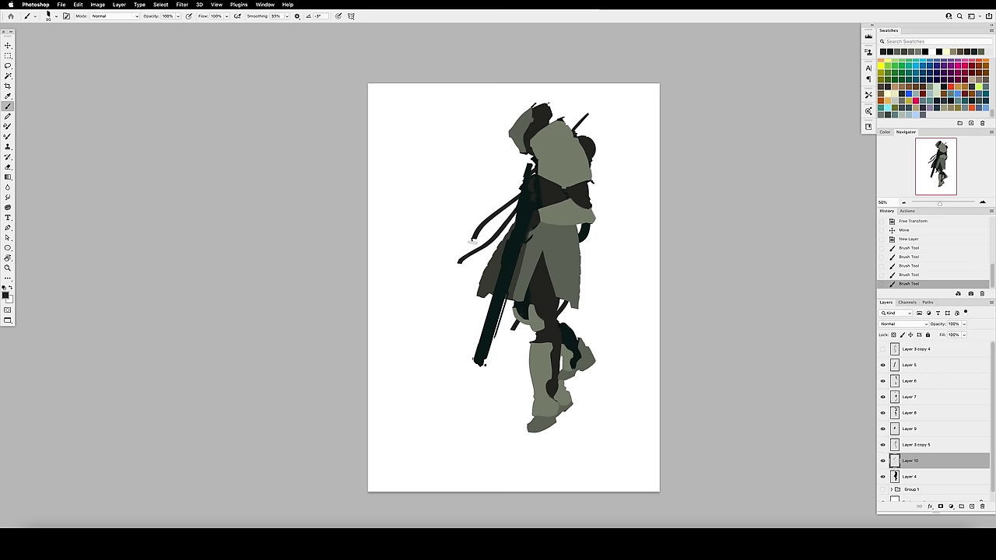
pyautogui.click(473, 242)
pyautogui.press('super+s')
# Step: Flip the canvas horizontally and paint a looping strap beneath the helmet
pyautogui.press('super+shift+h')
pyautogui.moveTo(496, 158); pyautogui.dragTo(511, 196)
pyautogui.press('super+z')
pyautogui.press('super+shift+z')
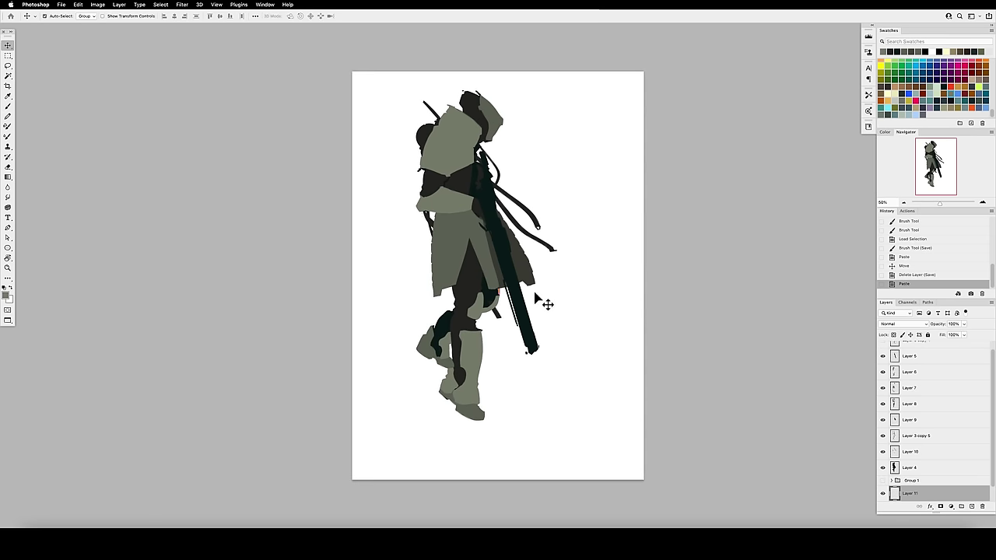
# Step: Paste the copied orange color strip beside the figure and apply a Gaussian Blur of 23.3 pixels
pyautogui.press('super+v')
pyautogui.press('Return')
pyautogui.click(181, 4)
pyautogui.moveTo(257, 104)
pyautogui.click(333, 134)
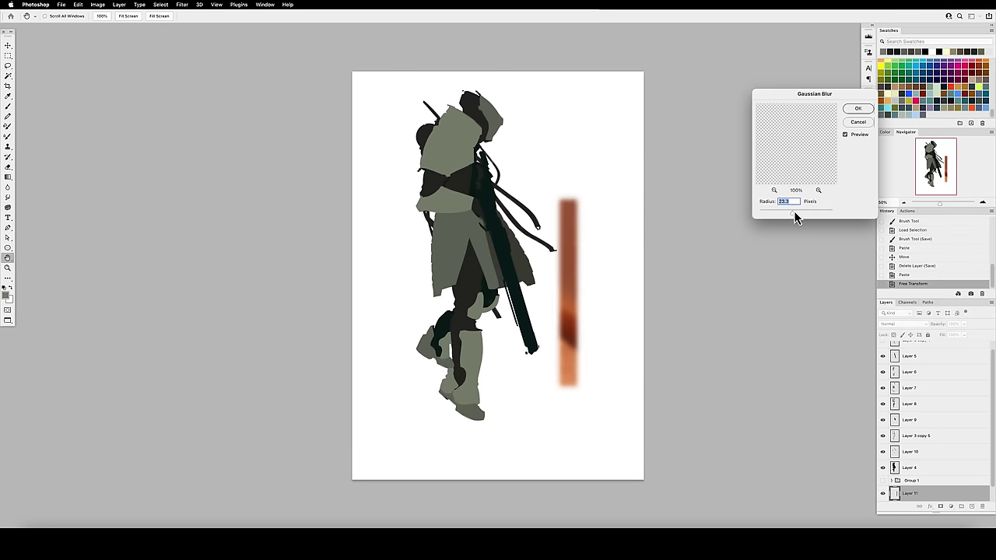
pyautogui.press('Return')
# Step: Free-transform the blurred color strip to enlarge and rotate it across the canvas as a background
pyautogui.press('super+t')
pyautogui.moveTo(583, 200); pyautogui.dragTo(673, 42)
pyautogui.press('super+minus')
pyautogui.moveTo(519, 335); pyautogui.dragTo(343, 404)
pyautogui.moveTo(587, 282); pyautogui.dragTo(683, 282)
pyautogui.moveTo(540, 295)
pyautogui.mouseDown()
pyautogui.moveTo(567, 295)
pyautogui.moveTo(576, 322)
pyautogui.mouseUp()
pyautogui.press('Return')
pyautogui.press('super+t')
pyautogui.press('Return')
# Step: Paste the copied artwork in place, transform it to fit the background and merge it down
pyautogui.press('super+a')
pyautogui.press('super+shift+v')
pyautogui.press('super+t')
pyautogui.rightClick(535, 257)
pyautogui.click(548, 292)
pyautogui.press('Return')
pyautogui.press('super+e')
# Step: Flip the canvas, sample a background color and draw gradients across the background with the Gradient tool
pyautogui.press('super+shift+h')
pyautogui.press('super+plus')
pyautogui.press('b')
pyautogui.keyDown('alt'); pyautogui.click(461, 283); pyautogui.keyUp('alt')
pyautogui.press('g')
pyautogui.click(173, 16)
pyautogui.click(167, 49)
pyautogui.moveTo(523, 369); pyautogui.dragTo(493, 231)
pyautogui.moveTo(586, 404); pyautogui.dragTo(492, 267)
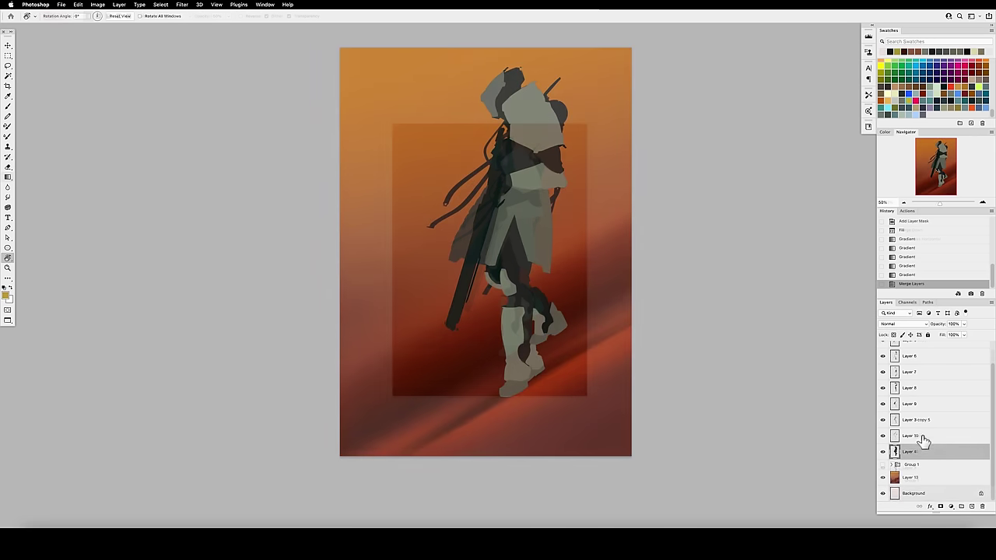
# Step: Move Layer 3 copy 5 above Layer 5, lock Layer 6's transparent pixels and fill it with sampled orange-red
pyautogui.click(922, 436)
pyautogui.moveTo(895, 421); pyautogui.dragTo(882, 400)
pyautogui.click(893, 334)
pyautogui.press('b')
pyautogui.keyDown('alt'); pyautogui.click(589, 337); pyautogui.keyUp('alt')
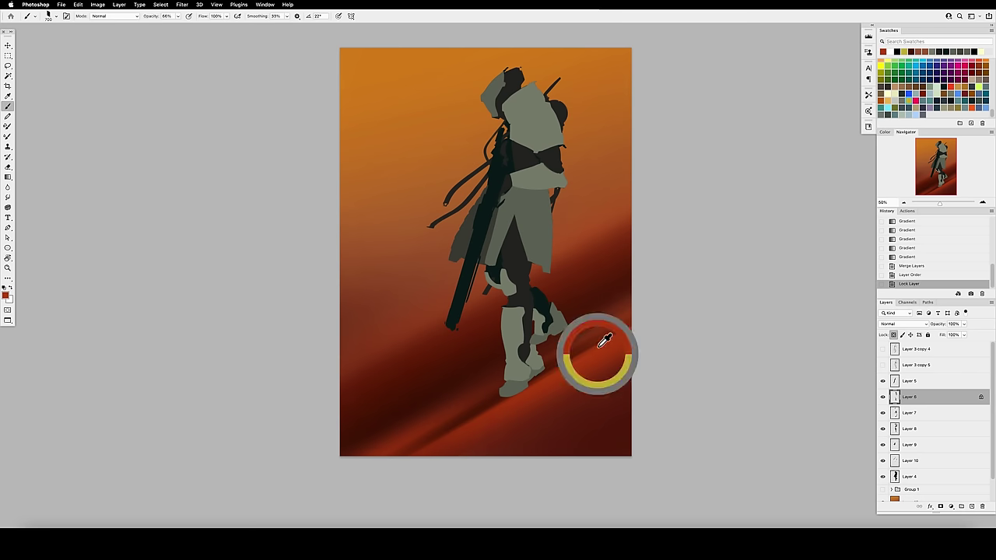
pyautogui.hotkey('alt', 'BackSpace')
# Step: Lock Layer 7's transparent pixels and fill it with the same orange-red
pyautogui.click(906, 420)
pyautogui.click(892, 334)
pyautogui.hotkey('alt', 'BackSpace')
# Step: Lasso the helmet parts, cut and paste them in place onto a new layer, and fill them with grey-green
pyautogui.press('l')
pyautogui.moveTo(499, 124)
pyautogui.mouseDown()
pyautogui.moveTo(519, 66)
pyautogui.moveTo(518, 95)
pyautogui.mouseUp()
pyautogui.moveTo(526, 78)
pyautogui.mouseDown()
pyautogui.moveTo(506, 115)
pyautogui.moveTo(537, 101)
pyautogui.mouseUp()
pyautogui.press('super+x')
pyautogui.hotkey('ctrl', 'shift', 'v')
pyautogui.click(893, 335)
pyautogui.click(955, 87)
pyautogui.hotkey('alt', 'BackSpace')
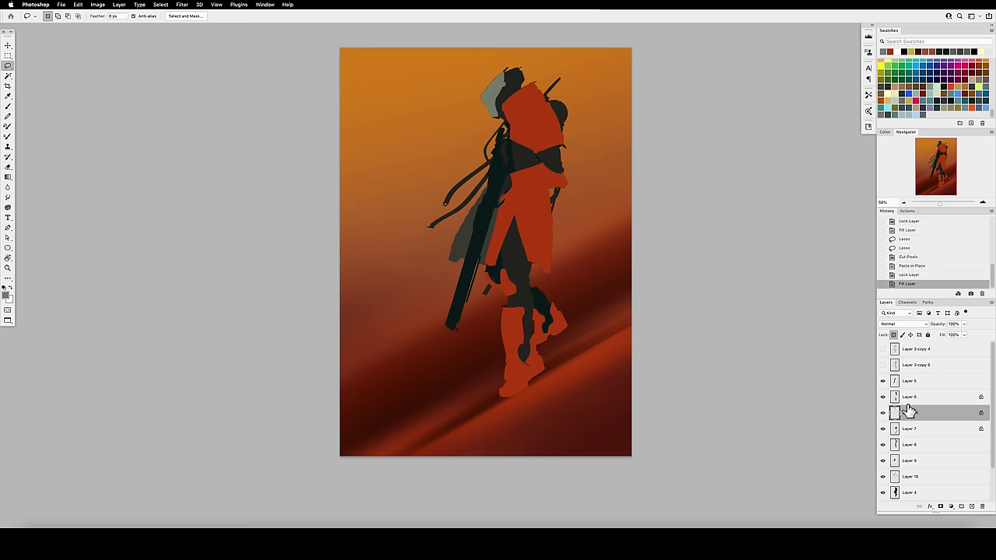
# Step: Move the new helmet-parts layer above Layer 6 and rename it helmet
pyautogui.moveTo(897, 412); pyautogui.dragTo(916, 396)
pyautogui.doubleClick(910, 397)
pyautogui.write('helmet')
pyautogui.press('Return')
# Step: Rename Layer 6 as cover 1 and Layer 7 as apron
pyautogui.click(910, 413)
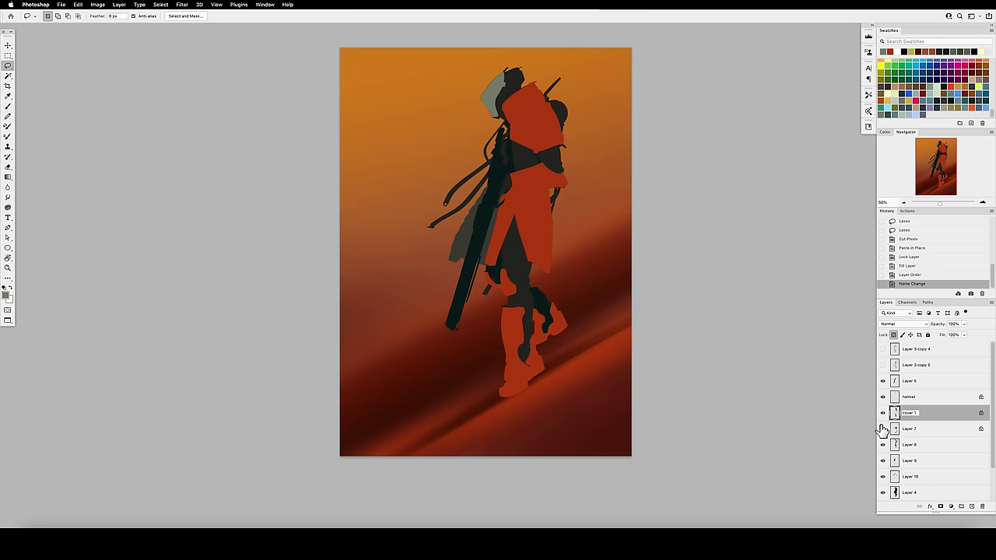
pyautogui.click(882, 428)
pyautogui.click(882, 428)
pyautogui.doubleClick(908, 429)
pyautogui.write('apron')
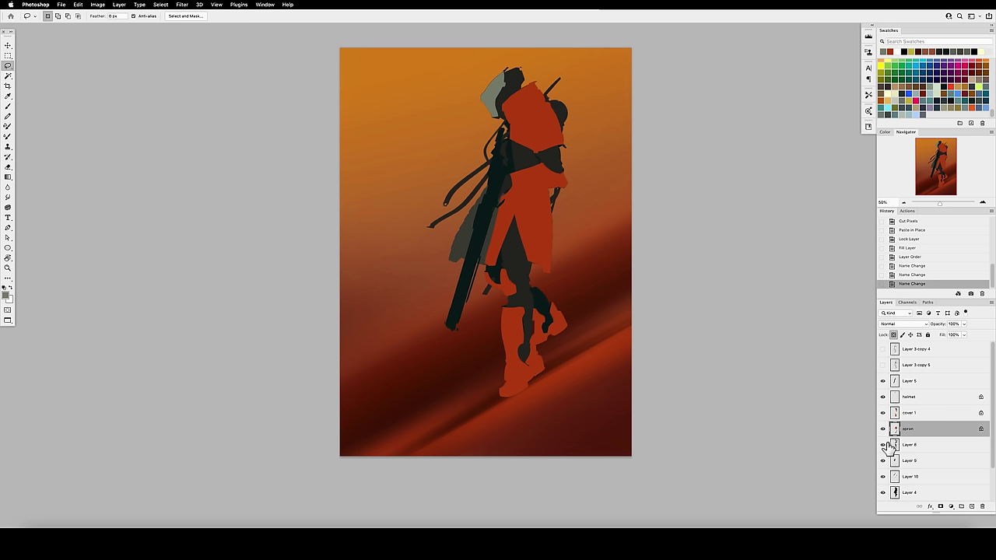
# Step: Rename Layer 8 as base suit and lock its transparent pixels
pyautogui.doubleClick(912, 444)
pyautogui.write('base suit')
pyautogui.press('Return')
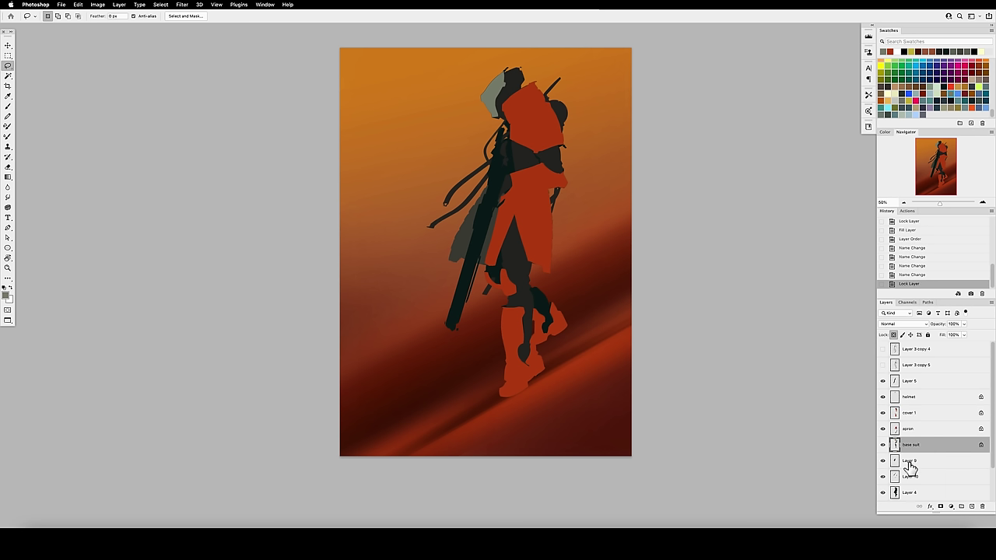
pyautogui.click(893, 335)
# Step: Rename Layer 9 as back apron, lock its transparent pixels and fill it with the figure's orange-red
pyautogui.click(900, 461)
pyautogui.click(882, 460)
pyautogui.click(882, 461)
pyautogui.press('Return')
pyautogui.press('/')
pyautogui.press('b')
pyautogui.keyDown('alt'); pyautogui.click(540, 228); pyautogui.keyUp('alt')
pyautogui.hotkey('shift', 'alt', 'BackSpace')
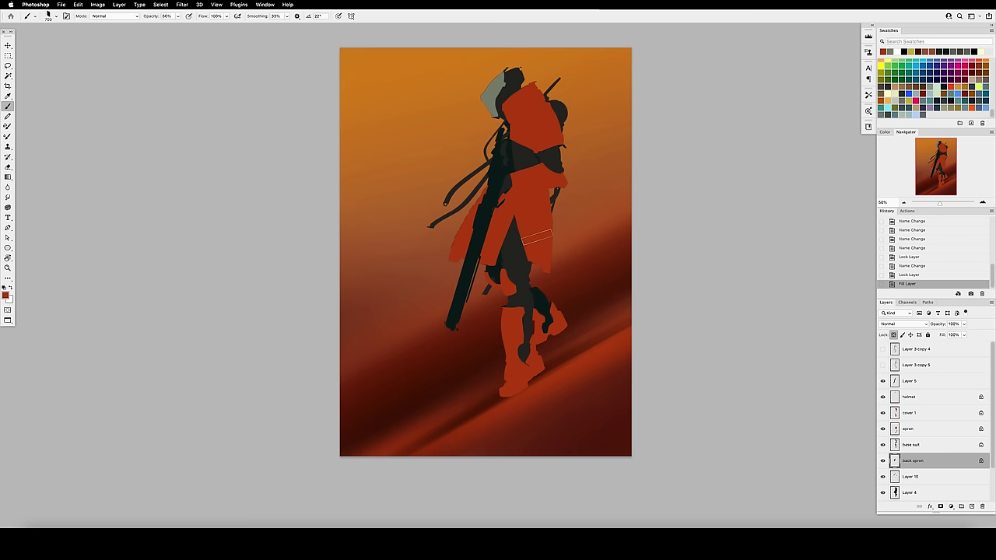
# Step: Try filling the base suit layer with orange-red and adjusting it with Hue/Saturation
pyautogui.click(894, 446)
pyautogui.hotkey('shift', 'alt', 'BackSpace')
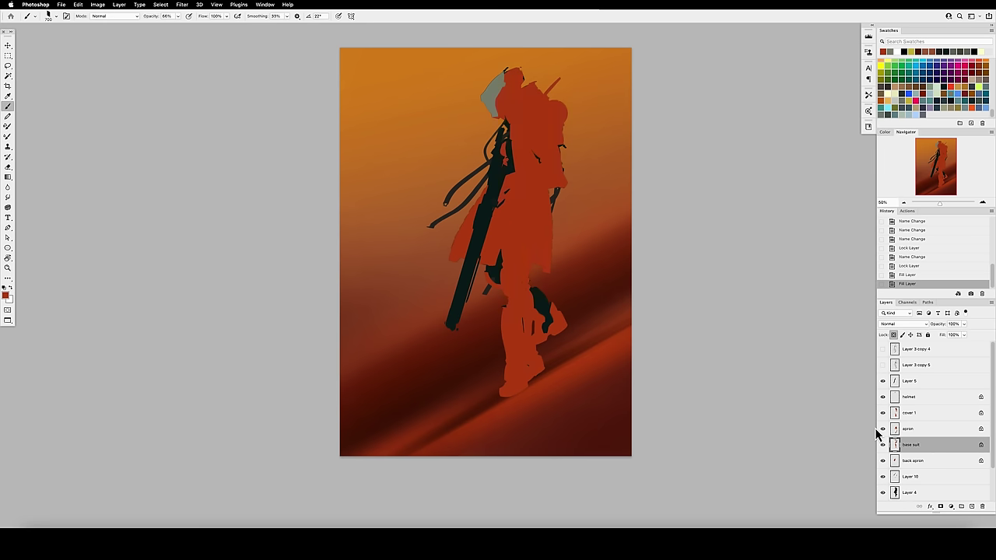
pyautogui.press('super+z')
pyautogui.press('super+u')
pyautogui.press('Escape')
pyautogui.moveTo(809, 148); pyautogui.dragTo(798, 145)
pyautogui.press('shift+super+z')
pyautogui.press('super+s')
pyautogui.press('super+u')
pyautogui.press('Escape')
pyautogui.hotkey('ctrl', 'z')
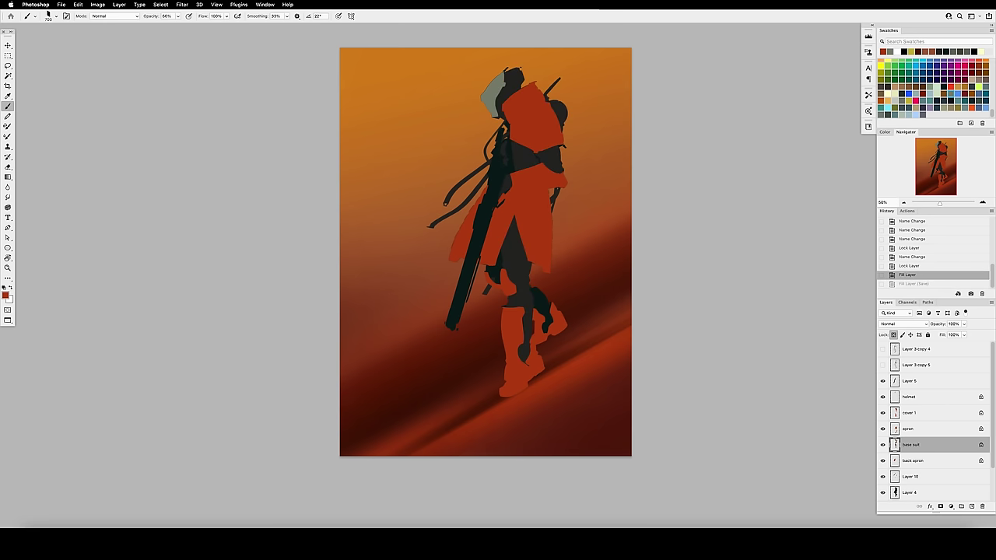
# Step: Darken the apron layer with Hue/Saturation, setting the lightness to -16
pyautogui.click(882, 460)
pyautogui.click(882, 460)
pyautogui.click(881, 444)
pyautogui.click(882, 444)
pyautogui.click(908, 428)
pyautogui.press('l')
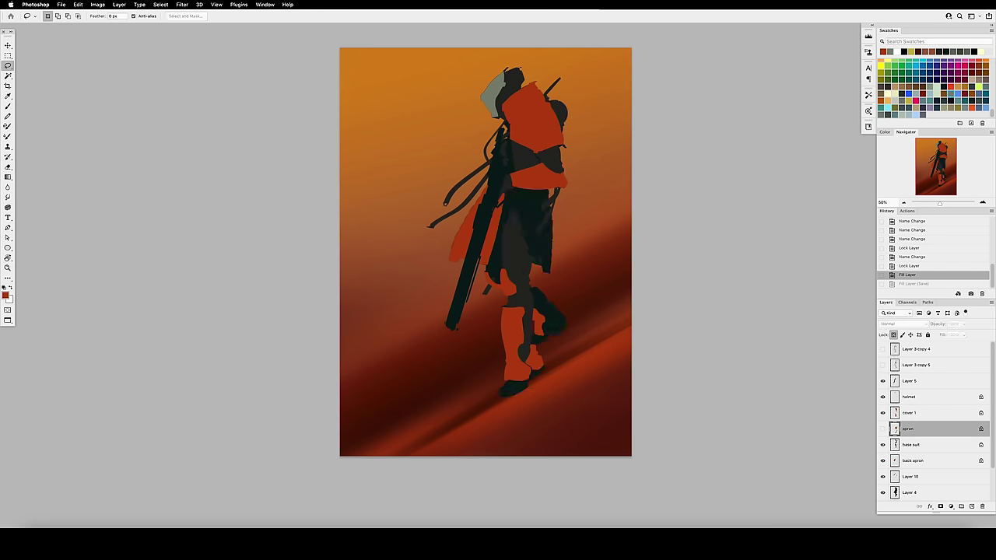
pyautogui.hotkey('ctrl', 'u')
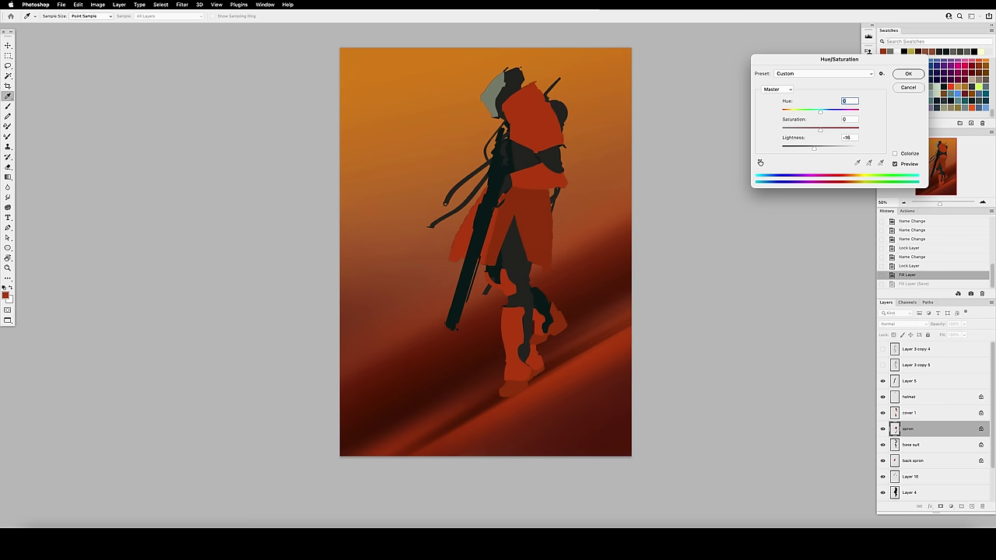
pyautogui.press('Return')
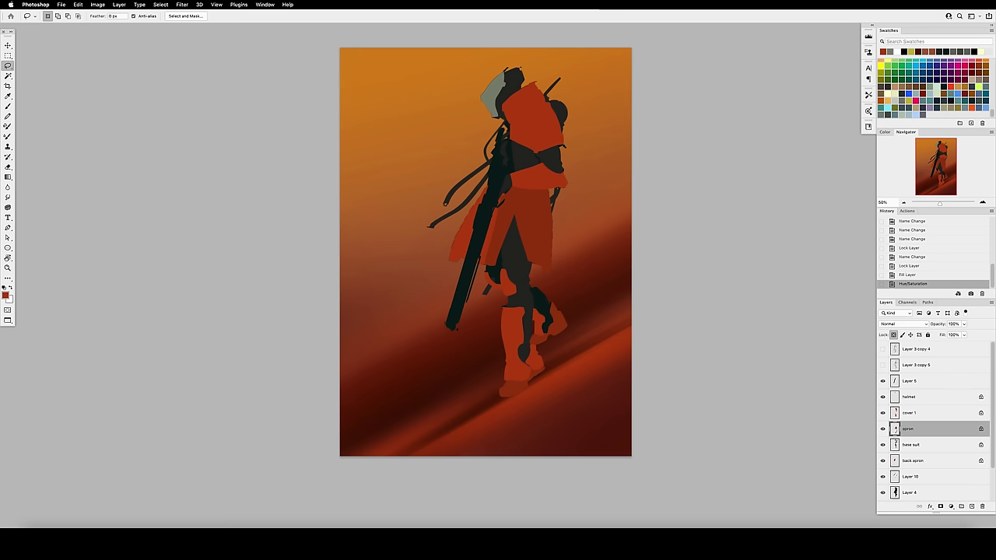
# Step: Unlock the helmet layer's transparent pixels and move Layer 5 directly below the helmet layer
pyautogui.hotkey('alt', ']')
pyautogui.hotkey('alt', ']')
pyautogui.hotkey('alt', ']')
pyautogui.press('r')
pyautogui.hotkey('alt', '[')
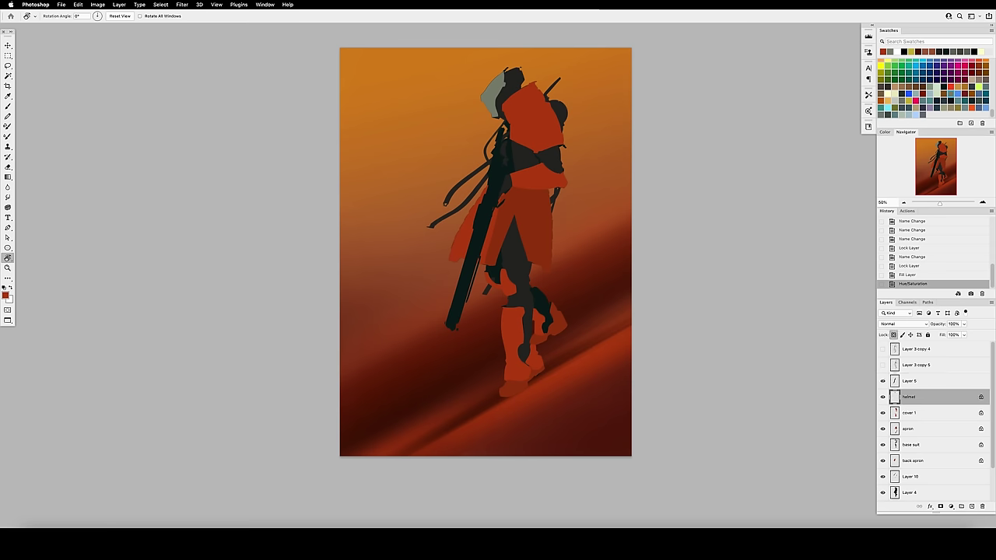
pyautogui.moveTo(416, 134)
pyautogui.mouseDown()
pyautogui.moveTo(434, 125)
pyautogui.moveTo(609, 157)
pyautogui.mouseUp()
pyautogui.press('b')
pyautogui.click(893, 334)
pyautogui.moveTo(909, 382); pyautogui.dragTo(908, 400)
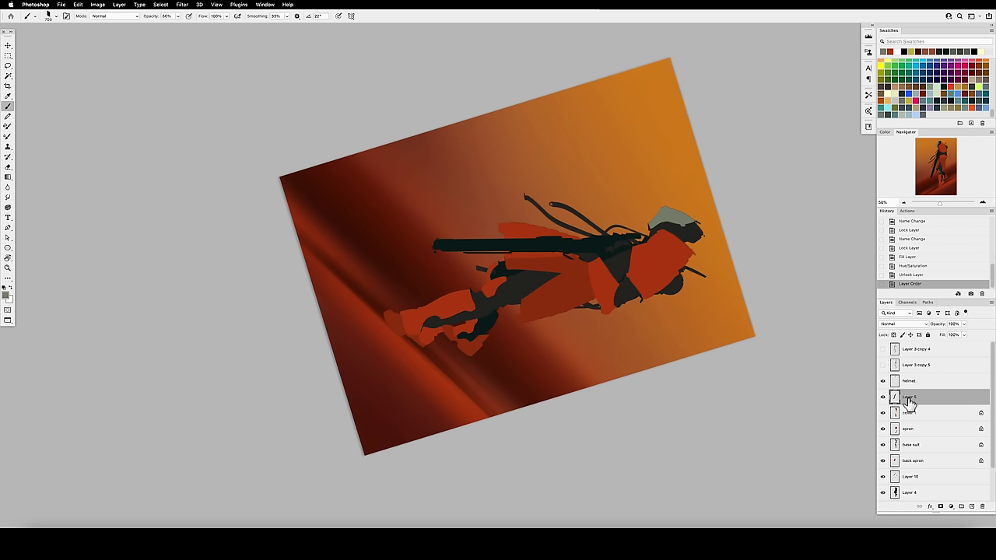
# Step: Add a new layer clipped to Layer 5 and paint grey plating along the rifle at full brush opacity
pyautogui.click(972, 506)
pyautogui.keyDown('alt'); pyautogui.click(908, 405); pyautogui.keyUp('alt')
pyautogui.press('0')
pyautogui.moveTo(435, 242)
pyautogui.mouseDown()
pyautogui.moveTo(623, 236)
pyautogui.moveTo(612, 236)
pyautogui.mouseUp()
pyautogui.press('[')
pyautogui.press('[')
pyautogui.press('[')
pyautogui.press('[')
pyautogui.moveTo(616, 236); pyautogui.dragTo(605, 237)
pyautogui.moveTo(606, 238); pyautogui.dragTo(528, 235)
pyautogui.press('e')
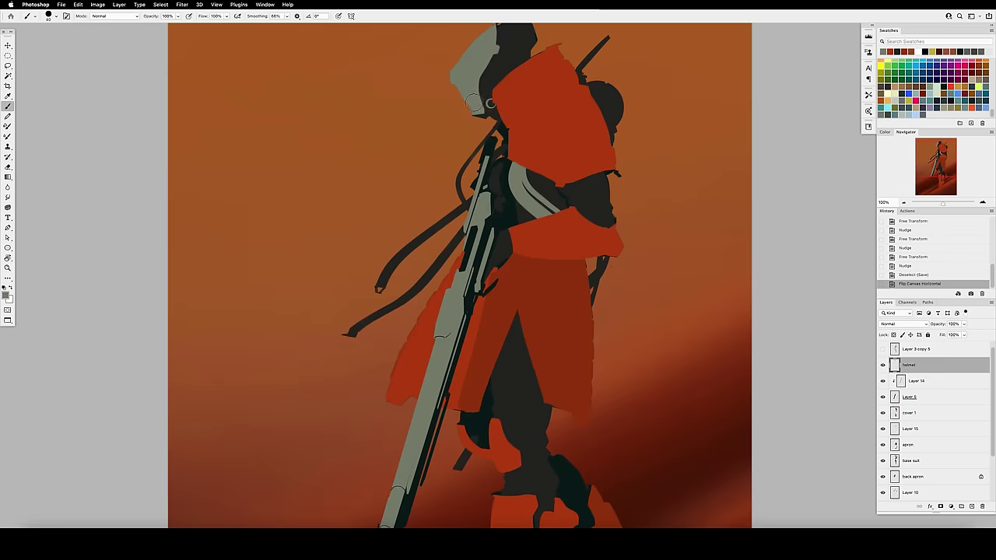
# Step: Switch to the flat rectangular brush and refine the grey faceplate and jaw on the helmet layer
pyautogui.click(53, 16)
pyautogui.click(78, 219)
pyautogui.click(86, 400)
pyautogui.press('F5')
pyautogui.press('F5')
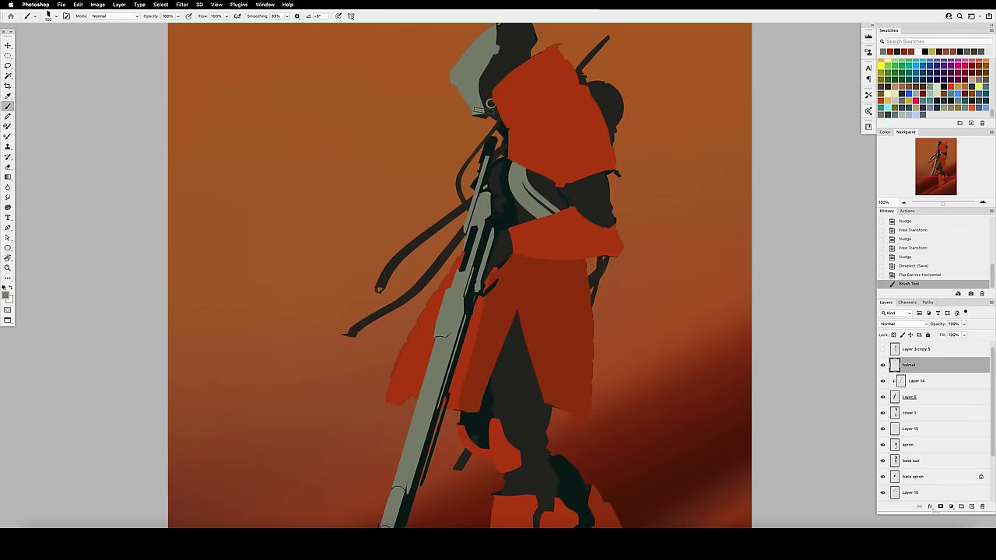
pyautogui.moveTo(484, 113); pyautogui.dragTo(471, 115)
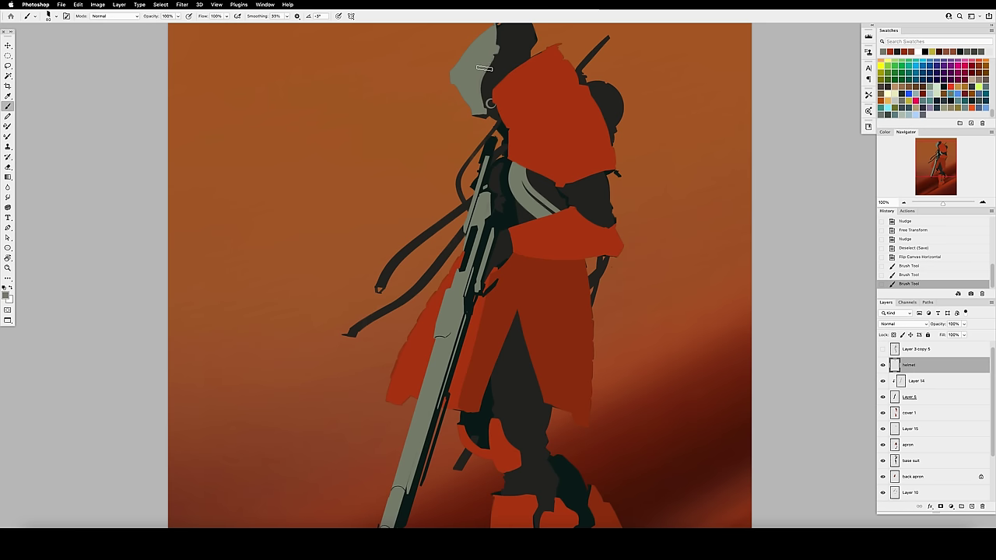
pyautogui.moveTo(481, 73)
pyautogui.mouseDown()
pyautogui.moveTo(493, 56)
pyautogui.moveTo(468, 84)
pyautogui.mouseUp()
# Step: Erase small slits in the helmet's faceplate and move the helmet layer directly above the base suit layer
pyautogui.press('e')
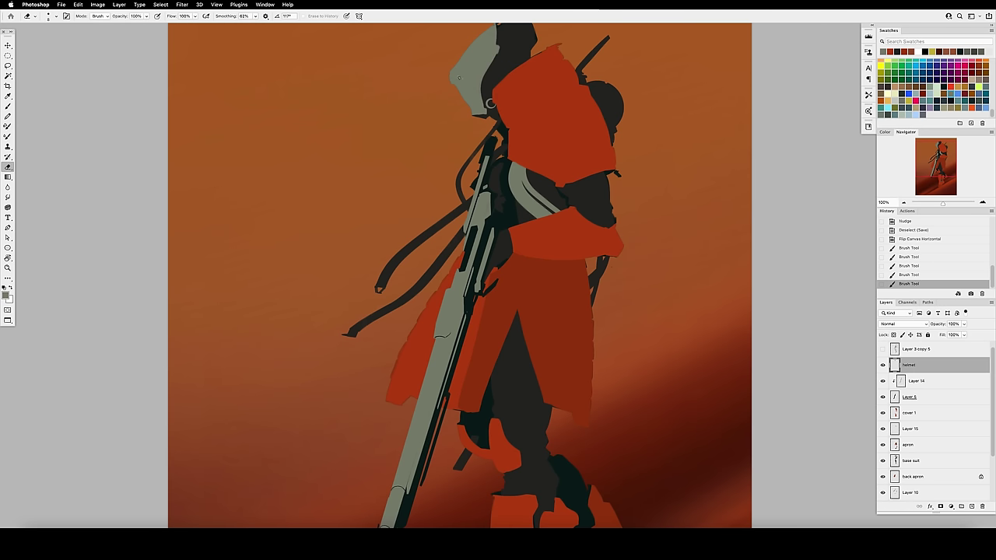
pyautogui.moveTo(458, 76); pyautogui.dragTo(499, 94)
pyautogui.click(465, 88)
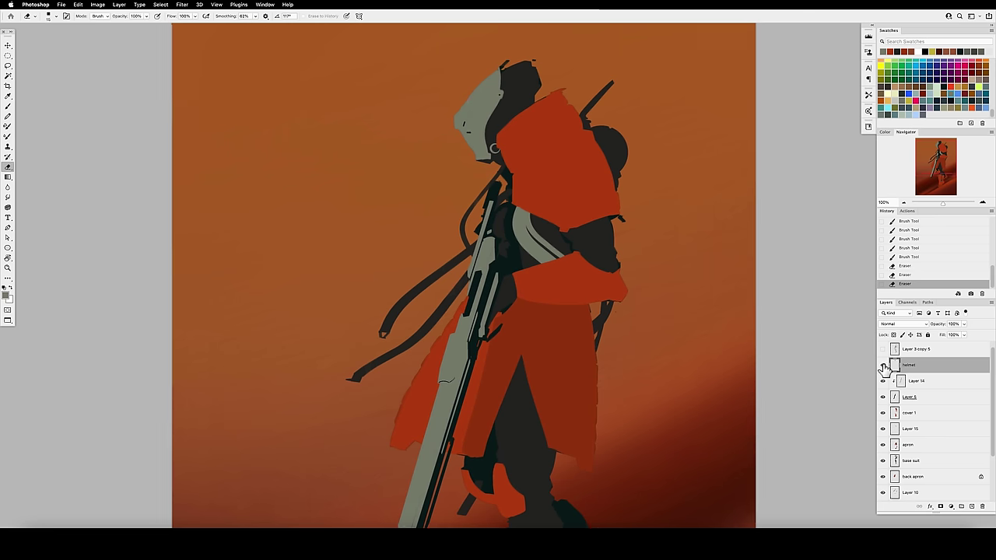
pyautogui.moveTo(915, 370); pyautogui.dragTo(895, 443)
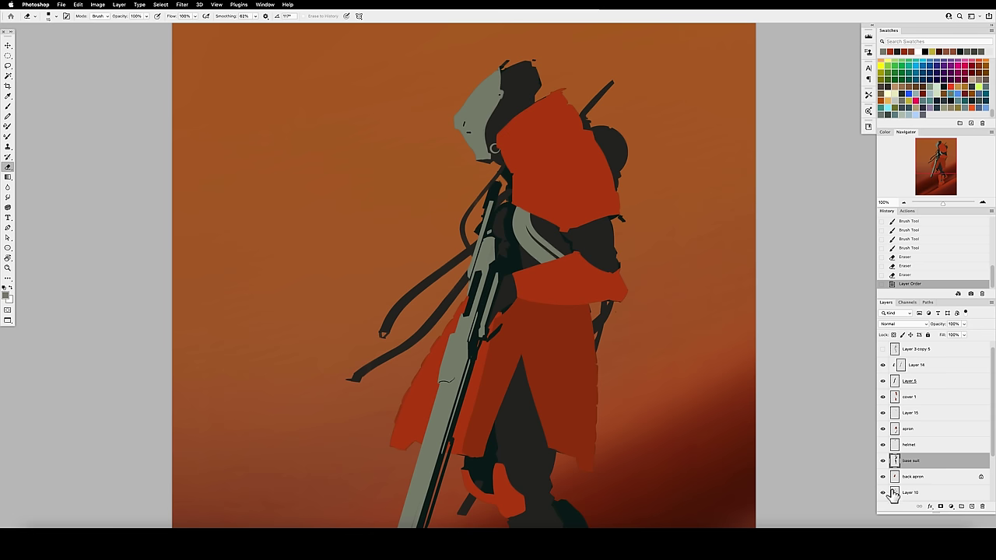
# Step: Cut the circular helmet detail from Layer 15, paste it in place on a new layer above the helmet layer and nudge it left
pyautogui.scroll(-1, 989, 473)
pyautogui.click(882, 398)
pyautogui.click(883, 398)
pyautogui.click(899, 398)
pyautogui.press('m')
pyautogui.press('super+x')
pyautogui.moveTo(515, 134)
pyautogui.mouseDown()
pyautogui.moveTo(484, 161)
pyautogui.moveTo(500, 146)
pyautogui.mouseUp()
pyautogui.click(895, 428)
pyautogui.press('super+shift+v')
pyautogui.press('super+t')
pyautogui.press('Return')
pyautogui.press('super+Left')
# Step: Clone-stamp a copy of the helmet's circular detail just above the original, then stamp it again beside the rifle
pyautogui.press('s')
pyautogui.click(493, 138)
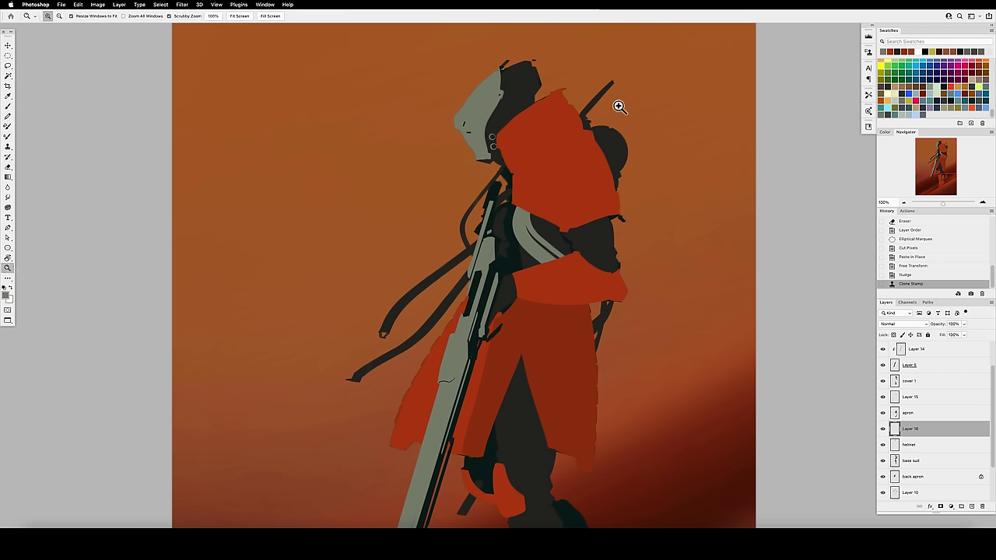
pyautogui.scroll(-2, 623, 106)
pyautogui.scroll(1, 586, 116)
pyautogui.keyDown('alt'); pyautogui.click(548, 122); pyautogui.keyUp('alt')
pyautogui.press('[')
pyautogui.press('[')
pyautogui.press('[')
pyautogui.press('[')
pyautogui.hotkey('shift', '0')
pyautogui.click(555, 206)
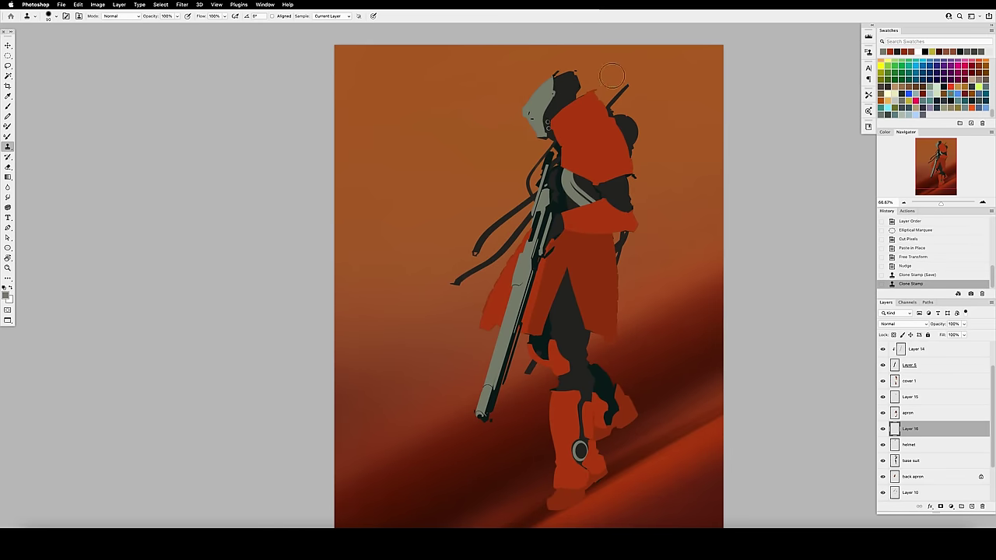
# Step: Sample the figure's orange-red and darken the cover 1 layer with Hue/Saturation, setting the lightness to -24
pyautogui.click(908, 445)
pyautogui.click(909, 381)
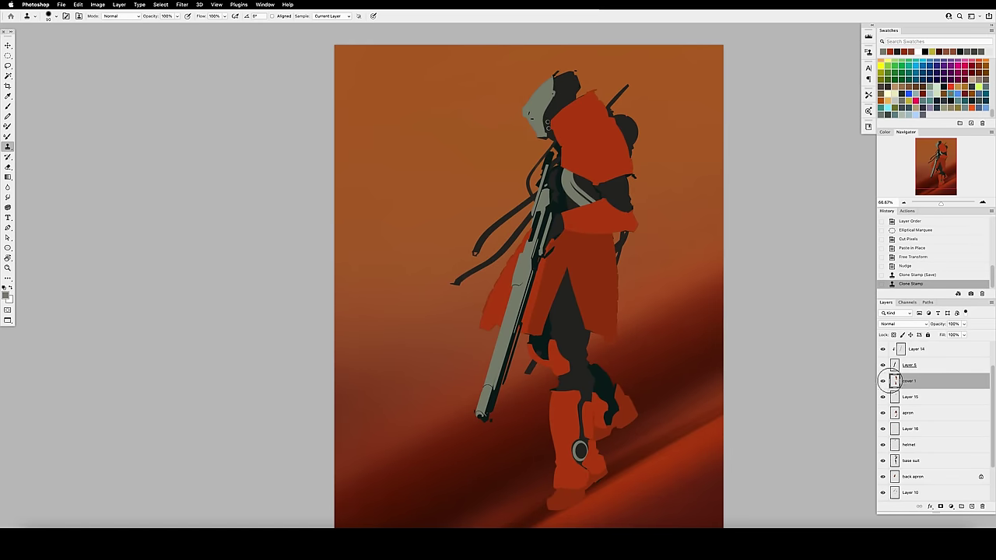
pyautogui.press('b')
pyautogui.keyDown('alt'); pyautogui.click(600, 162); pyautogui.keyUp('alt')
pyautogui.click(6, 296)
pyautogui.click(671, 358)
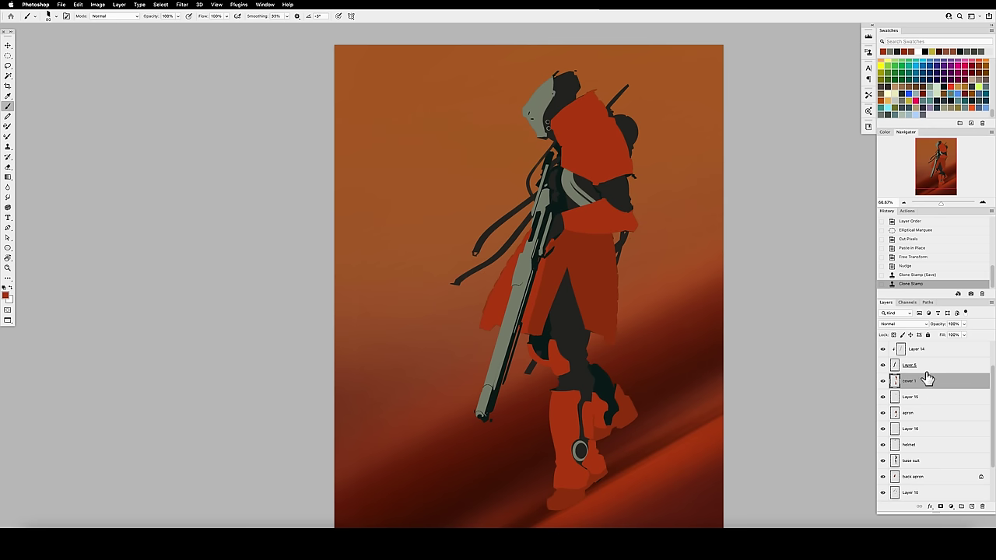
pyautogui.hotkey('ctrl', 'u')
pyautogui.moveTo(819, 147); pyautogui.dragTo(815, 154)
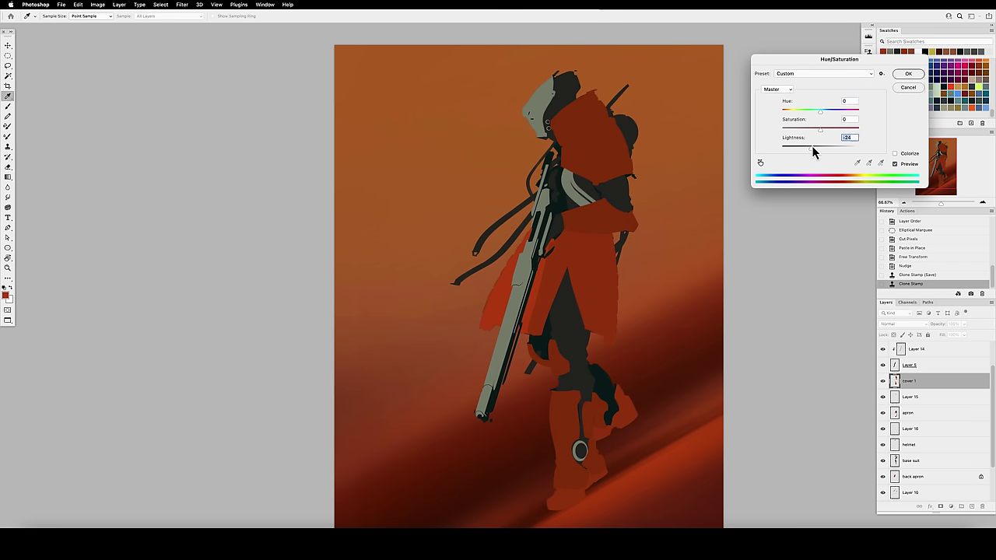
pyautogui.press('Return')
# Step: Rename Layer 15 as gear and lock its transparent pixels
pyautogui.click(915, 415)
pyautogui.doubleClick(910, 397)
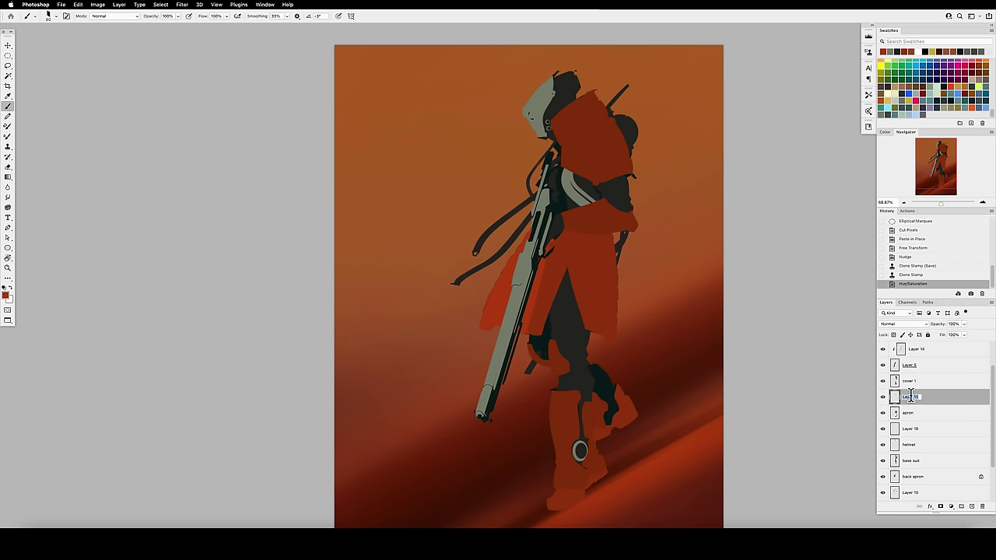
pyautogui.write('gear')
pyautogui.press('Return')
pyautogui.press('/')
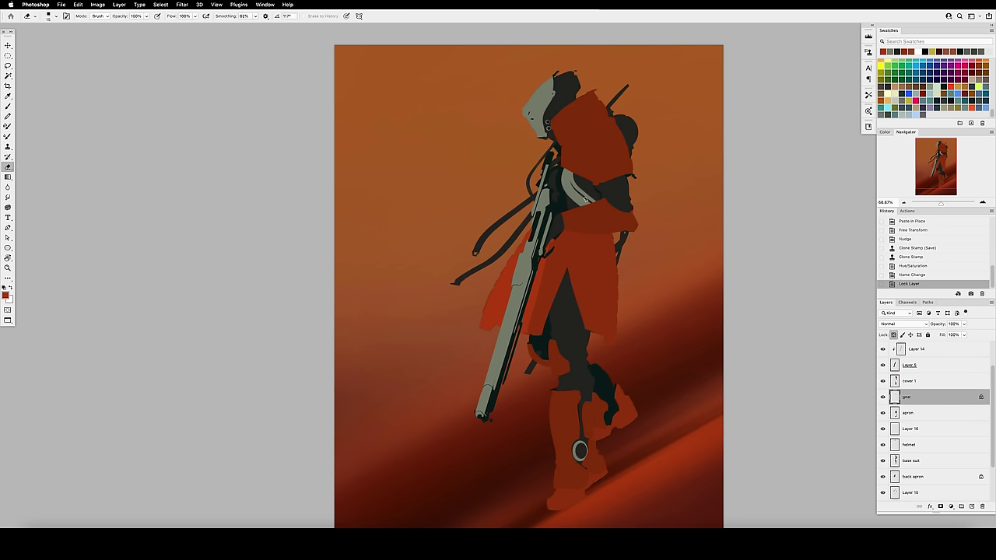
# Step: Unlock the gear layer's transparent pixels and erase thin segment lines across the grey arm armor
pyautogui.click(893, 334)
pyautogui.moveTo(578, 204); pyautogui.dragTo(574, 164)
pyautogui.click(579, 192)
pyautogui.click(580, 189)
pyautogui.press('super+z')
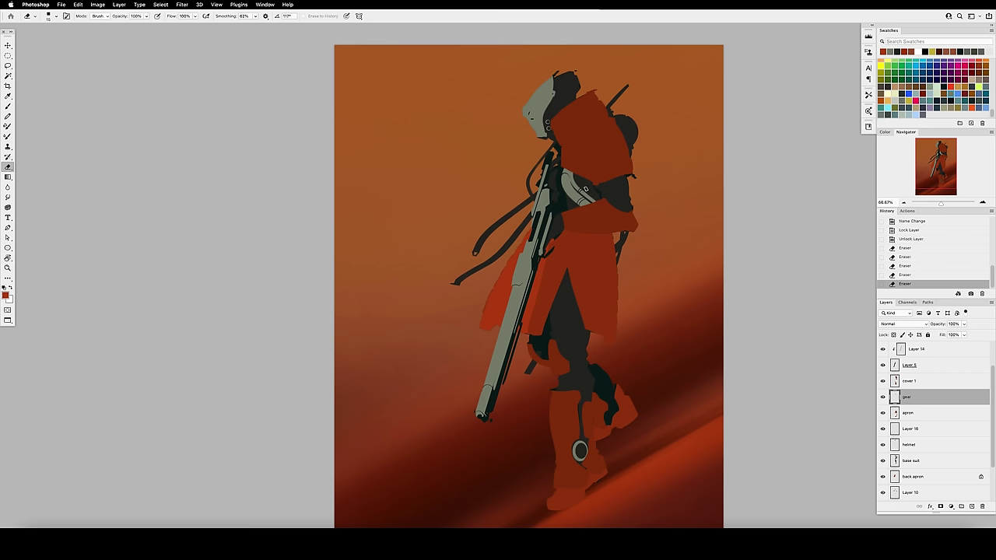
pyautogui.click(579, 190)
# Step: Refine the seam near the rifle's muzzle on Layer 14 with the Eraser and Brush
pyautogui.click(486, 385)
pyautogui.click(922, 349)
pyautogui.click(485, 387)
pyautogui.press('b')
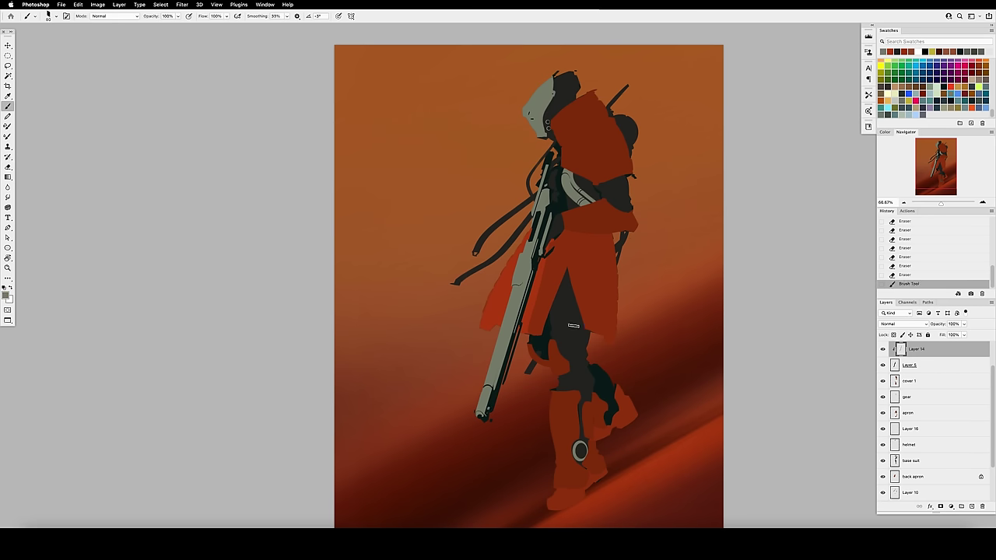
# Step: Unlock the back apron layer's transparent pixels and paint its lower part orange-red within a selection loaded from Layer 4
pyautogui.click(893, 477)
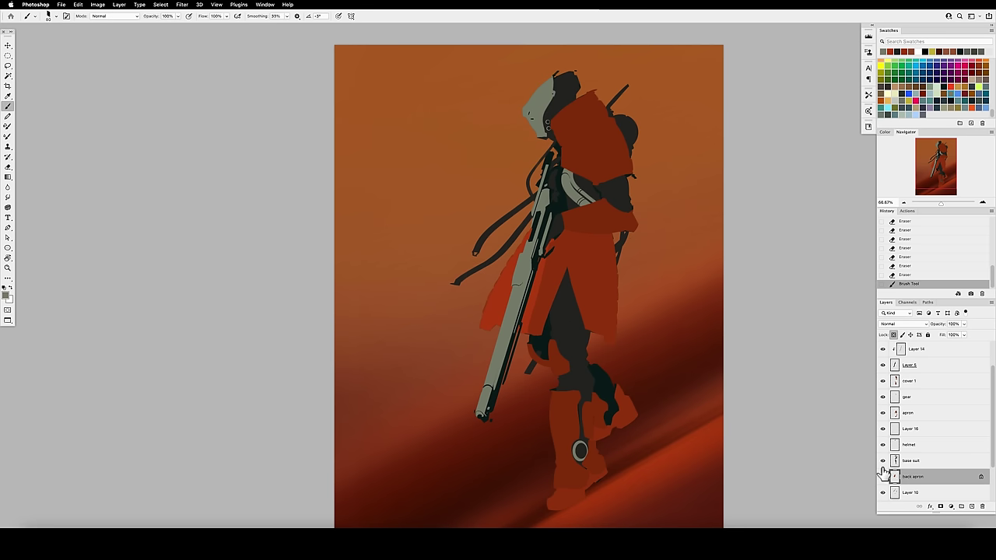
pyautogui.click(894, 336)
pyautogui.moveTo(991, 405); pyautogui.dragTo(991, 435)
pyautogui.keyDown('super'); pyautogui.click(893, 462); pyautogui.keyUp('super')
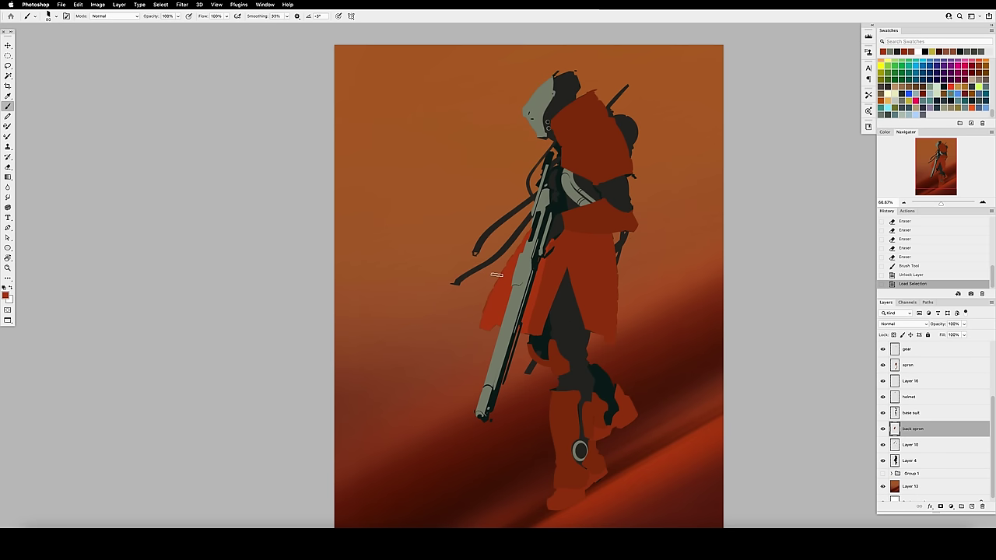
pyautogui.moveTo(492, 345); pyautogui.dragTo(498, 332)
pyautogui.press('super+d')
# Step: Darken the back apron layer and the apron layer with Hue/Saturation
pyautogui.press('super+u')
pyautogui.moveTo(820, 148)
pyautogui.mouseDown()
pyautogui.moveTo(805, 149)
pyautogui.moveTo(813, 156)
pyautogui.mouseUp()
pyautogui.press('Return')
pyautogui.click(910, 364)
pyautogui.hotkey('ctrl', 'u')
pyautogui.press('Return')
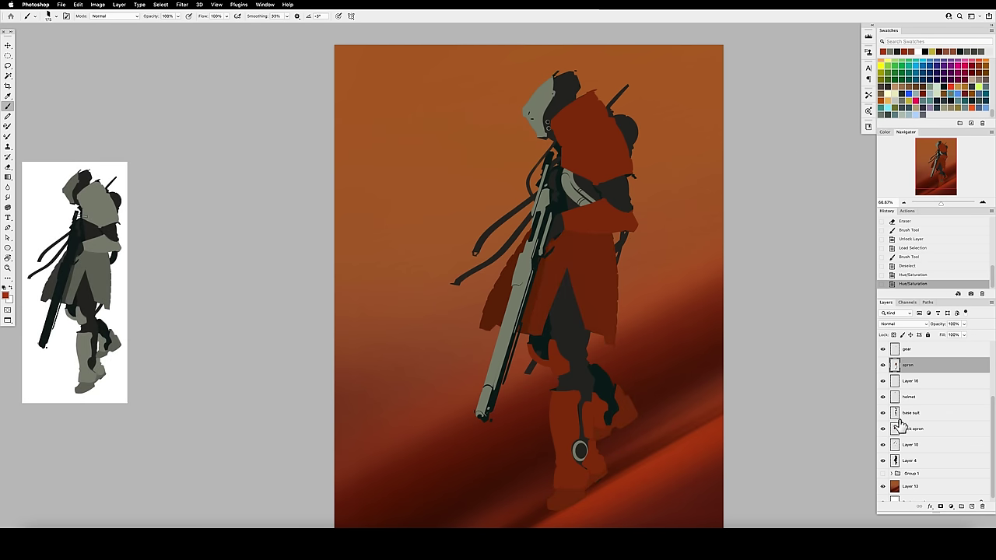
# Step: Darken the base suit layer slightly with Hue/Saturation
pyautogui.click(910, 412)
pyautogui.hotkey('ctrl', 'u')
pyautogui.moveTo(819, 148)
pyautogui.mouseDown()
pyautogui.moveTo(814, 158)
pyautogui.moveTo(816, 147)
pyautogui.mouseUp()
pyautogui.press('Return')
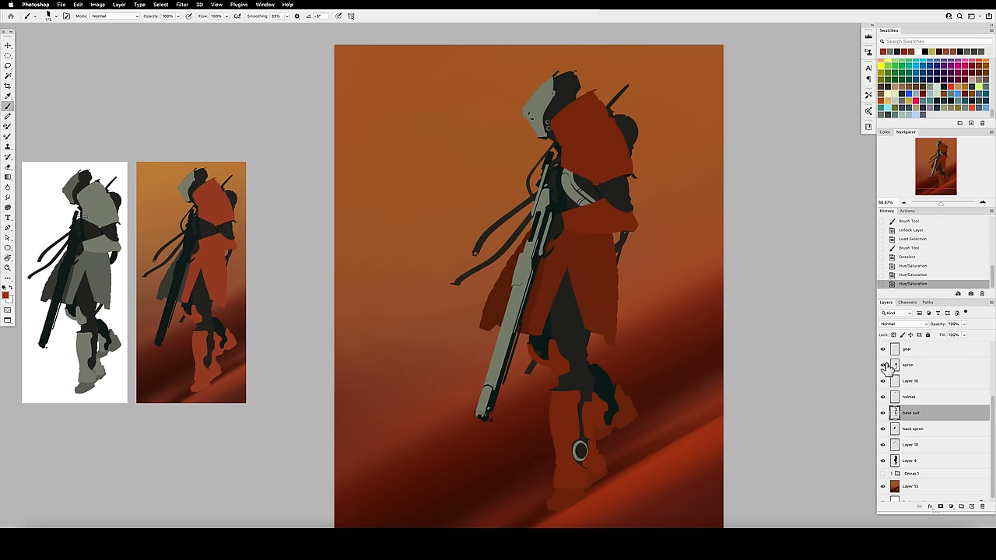
# Step: Darken the cover 1 layer further with Hue/Saturation and compare the figure with the layer hidden and shown
pyautogui.scroll(1, 933, 381)
pyautogui.click(892, 349)
pyautogui.hotkey('ctrl', 'u')
pyautogui.moveTo(819, 148); pyautogui.dragTo(815, 149)
pyautogui.press('Return')
pyautogui.click(882, 349)
pyautogui.click(882, 350)
# Step: Cut the rear shin piece from cover 1, paste it in place on a new layer directly below base suit and nudge it left
pyautogui.press('l')
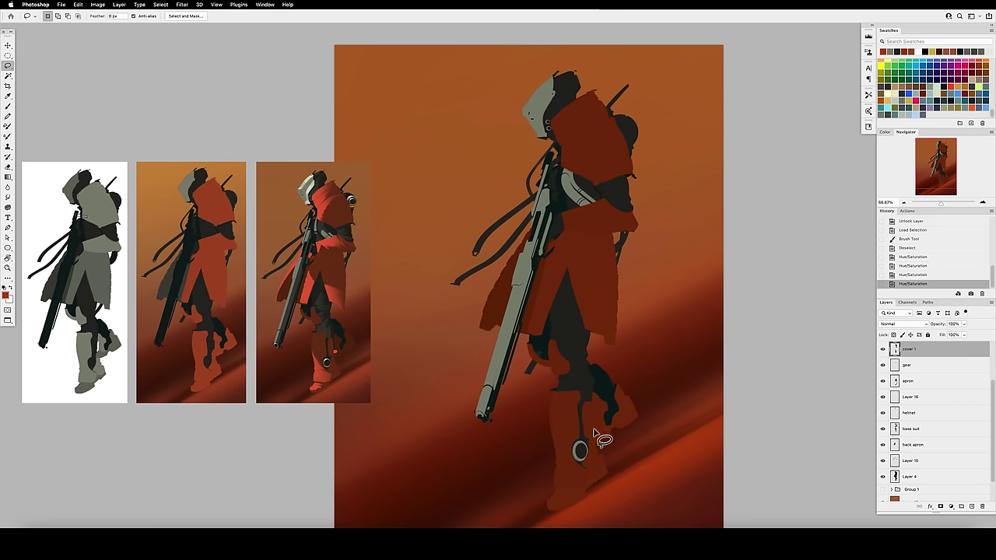
pyautogui.moveTo(593, 413)
pyautogui.mouseDown()
pyautogui.moveTo(611, 408)
pyautogui.moveTo(596, 424)
pyautogui.mouseUp()
pyautogui.press('super+x')
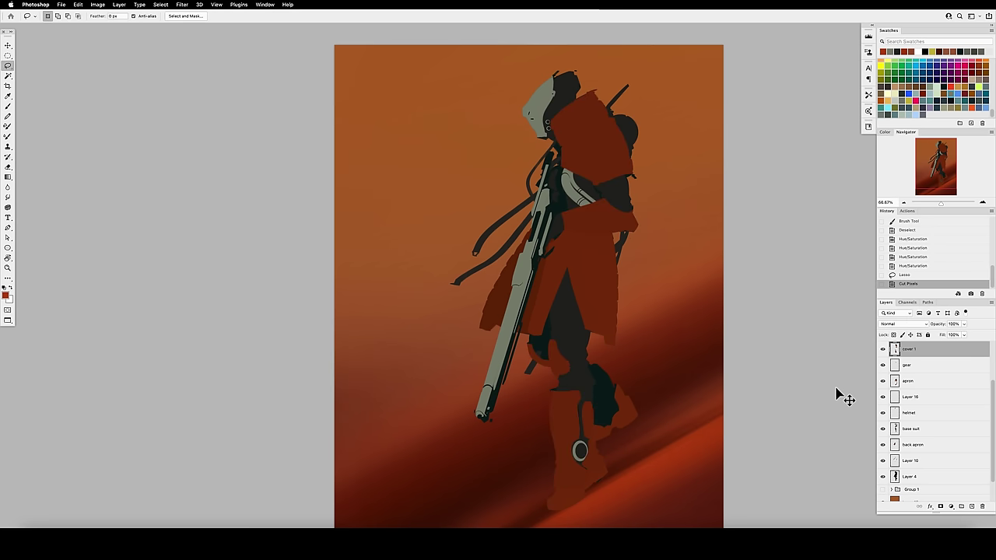
pyautogui.hotkey('ctrl', 'shift', 'v')
pyautogui.press('v')
pyautogui.moveTo(906, 352); pyautogui.dragTo(922, 451)
pyautogui.press('Left')
# Step: Run Hue/Saturation on the pasted shin piece and merge it into the layer below
pyautogui.hotkey('ctrl', 'u')
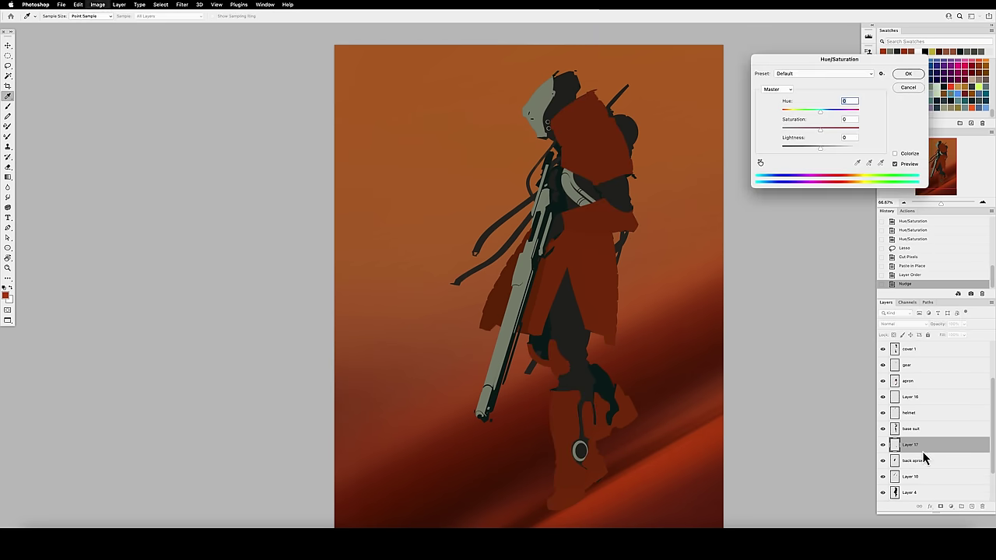
pyautogui.press('Return')
pyautogui.hotkey('ctrl', 'e')
# Step: Cut out the rear boot piece, paste it in place on a new layer above the back apron layer and lock its transparent pixels
pyautogui.click(884, 382)
pyautogui.press('l')
pyautogui.moveTo(661, 364)
pyautogui.mouseDown()
pyautogui.moveTo(584, 451)
pyautogui.moveTo(663, 366)
pyautogui.mouseUp()
pyautogui.hotkey('ctrl', 'x')
pyautogui.click(921, 450)
pyautogui.hotkey('ctrl', 'shift', 'v')
pyautogui.click(893, 334)
# Step: Fill the pasted boot piece with the back apron's dark red and darken it with Hue/Saturation
pyautogui.press('b')
pyautogui.keyDown('alt'); pyautogui.click(499, 282); pyautogui.keyUp('alt')
pyautogui.hotkey('alt', 'BackSpace')
pyautogui.hotkey('ctrl', 'u')
pyautogui.moveTo(819, 149); pyautogui.dragTo(817, 148)
pyautogui.press('Return')
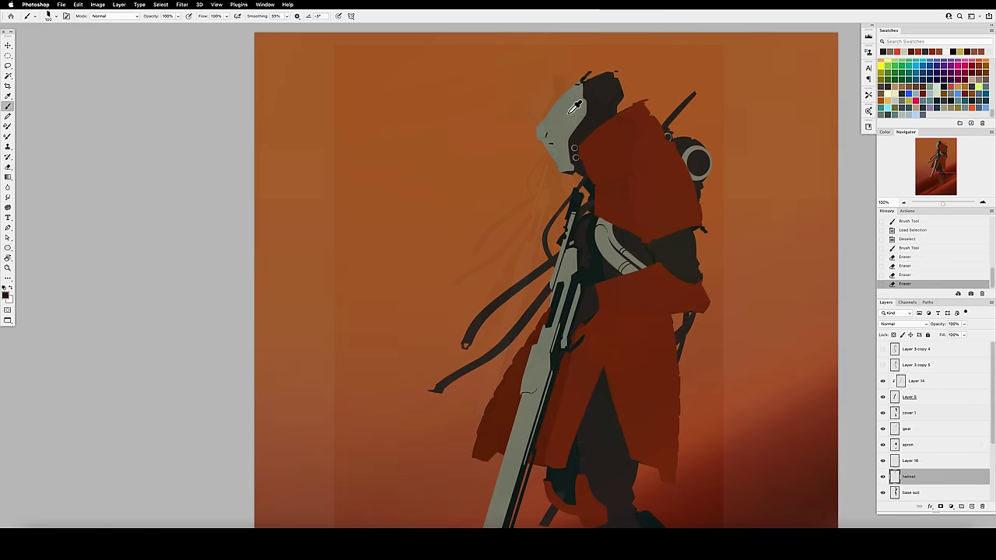
# Step: Lock the helmet layer's transparent pixels and paint pale grey-green highlights along the faceplate's brow and side edge
pyautogui.click(5, 294)
pyautogui.click(509, 364)
pyautogui.press('Return')
pyautogui.press('/')
pyautogui.moveTo(534, 116)
pyautogui.mouseDown()
pyautogui.moveTo(577, 82)
pyautogui.moveTo(531, 122)
pyautogui.moveTo(592, 125)
pyautogui.moveTo(586, 109)
pyautogui.moveTo(568, 169)
pyautogui.mouseUp()
pyautogui.moveTo(548, 96)
pyautogui.mouseDown()
pyautogui.moveTo(581, 89)
pyautogui.moveTo(572, 84)
pyautogui.mouseUp()
pyautogui.press('[')
pyautogui.click(536, 122)
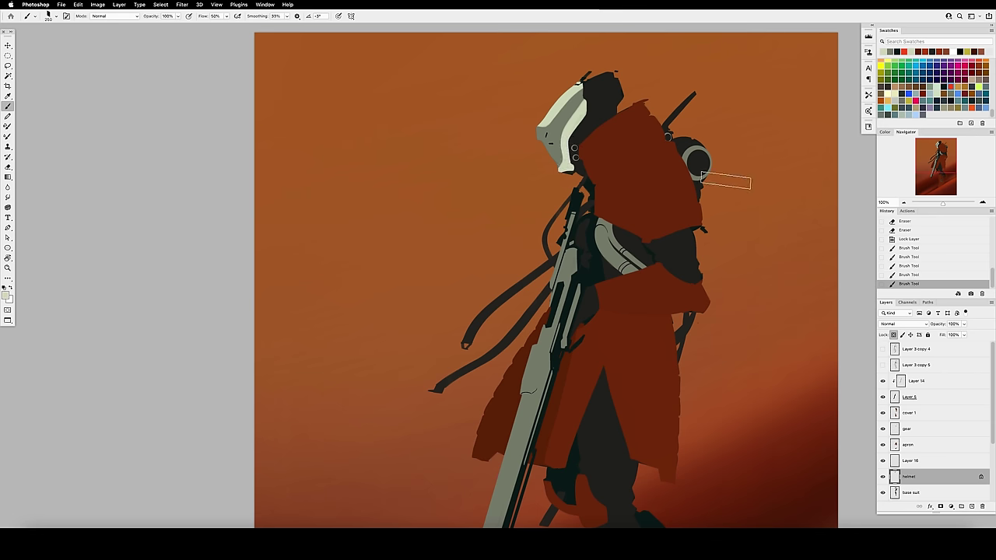
# Step: Select a thin rim around the helmet by contracting its loaded outline and inverting it, with the selection edges hidden
pyautogui.keyDown('super'); pyautogui.click(894, 476); pyautogui.keyUp('super')
pyautogui.click(160, 4)
pyautogui.moveTo(165, 118)
pyautogui.click(295, 140)
pyautogui.press('Return')
pyautogui.press('super+shift+i')
pyautogui.press('super+h')
# Step: Try painting a grey rim along the helmet's edges, undo those strokes and deselect
pyautogui.keyDown('alt'); pyautogui.click(557, 125); pyautogui.keyUp('alt')
pyautogui.moveTo(565, 173); pyautogui.dragTo(557, 172)
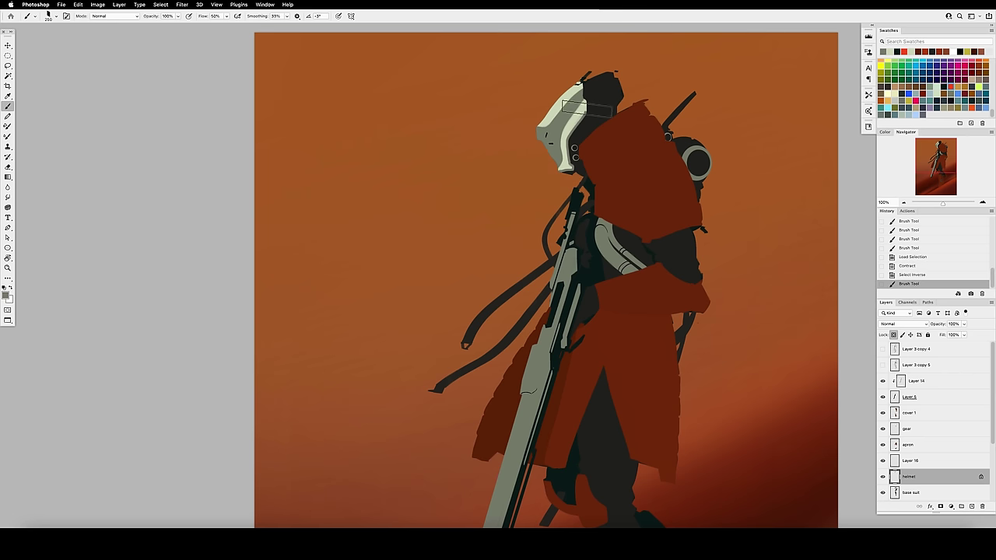
pyautogui.moveTo(593, 118); pyautogui.dragTo(588, 80)
pyautogui.click(914, 266)
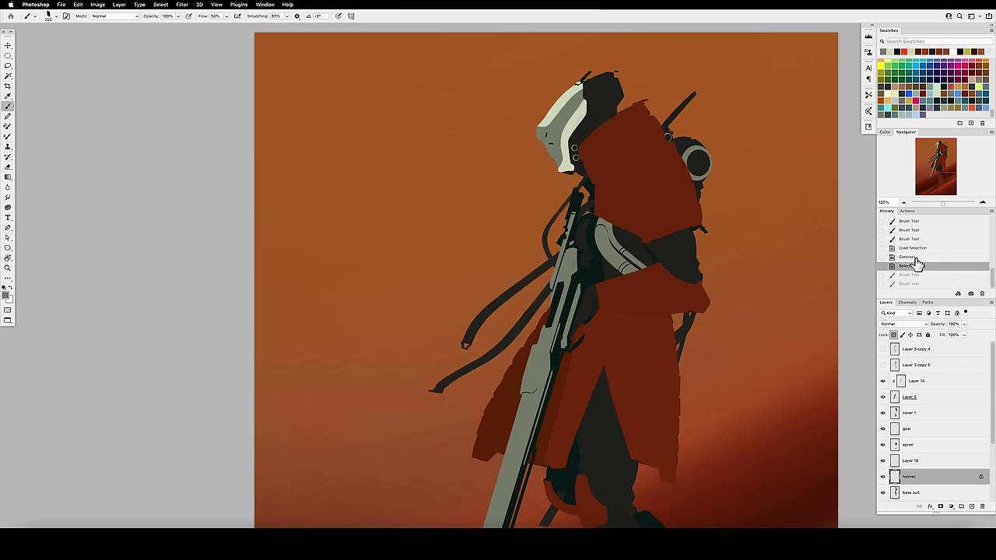
pyautogui.press('super+d')
# Step: Sample the pale highlight color and refine the helmet's chin and brow highlights with a smaller brush, size 100
pyautogui.keyDown('alt'); pyautogui.click(570, 134); pyautogui.keyUp('alt')
pyautogui.press('[')
pyautogui.press('[')
pyautogui.press('[')
pyautogui.press('[')
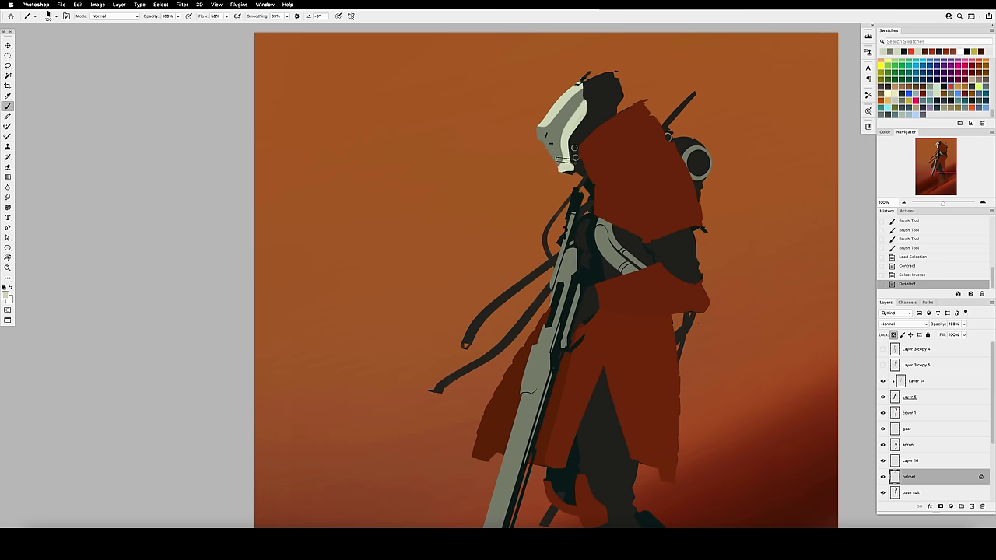
pyautogui.moveTo(558, 168); pyautogui.dragTo(563, 154)
pyautogui.moveTo(549, 102)
pyautogui.mouseDown()
pyautogui.moveTo(574, 88)
pyautogui.moveTo(565, 96)
pyautogui.mouseUp()
# Step: Lock the cover 1 layer's transparent pixels and choose bright red as the painting color
pyautogui.click(915, 420)
pyautogui.click(892, 334)
pyautogui.click(911, 51)
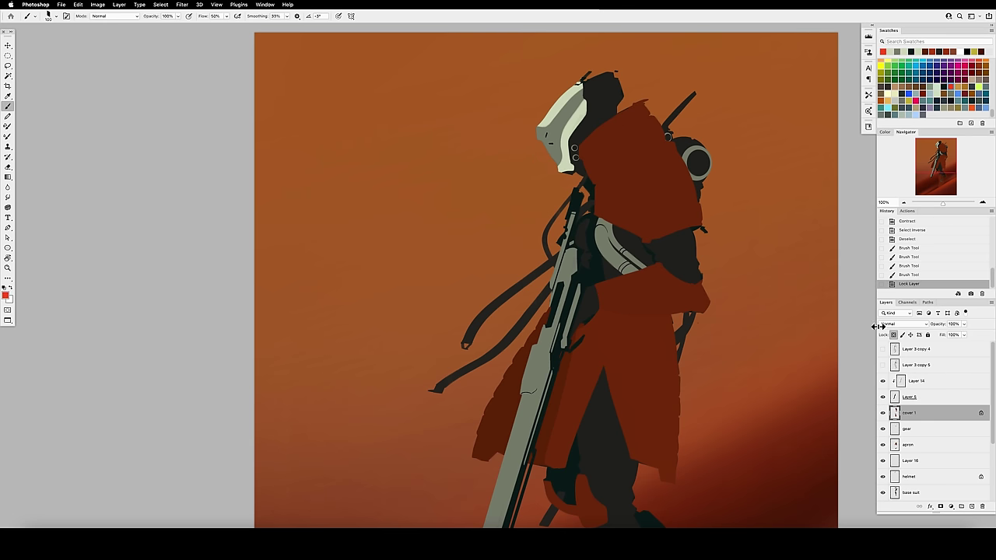
# Step: Show the Layer 3 copy 5 sketch at 10% opacity as a guide and make cover 1 the active layer
pyautogui.press('v')
pyautogui.press('1')
pyautogui.click(882, 364)
pyautogui.click(920, 365)
pyautogui.click(897, 419)
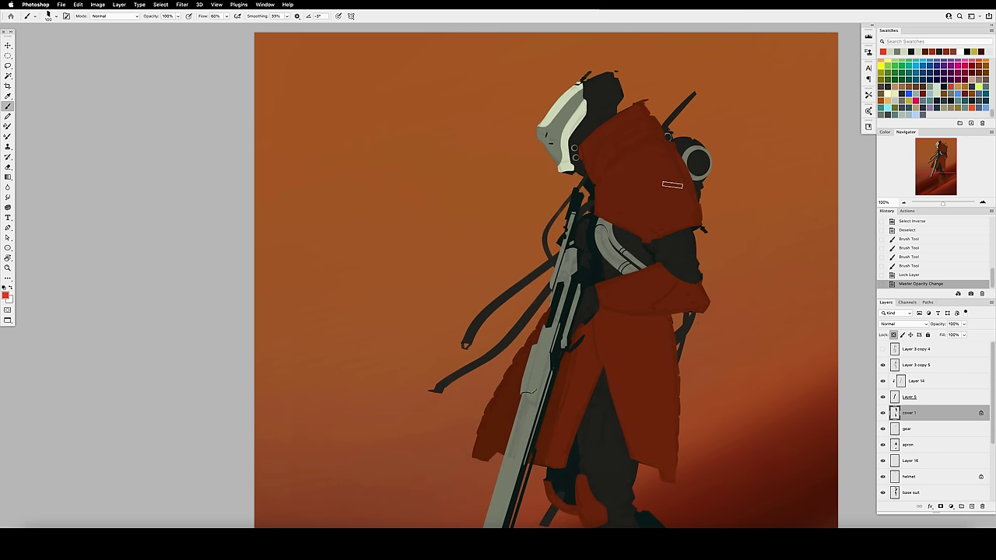
# Step: Paint bright red lit areas on the hood's collar, the cape's shoulder fold and the sleeve of cover 1
pyautogui.press('b')
pyautogui.moveTo(630, 160)
pyautogui.mouseDown()
pyautogui.moveTo(679, 153)
pyautogui.moveTo(610, 178)
pyautogui.moveTo(596, 207)
pyautogui.moveTo(663, 148)
pyautogui.mouseUp()
pyautogui.moveTo(580, 156)
pyautogui.mouseDown()
pyautogui.moveTo(646, 102)
pyautogui.moveTo(626, 129)
pyautogui.moveTo(669, 145)
pyautogui.mouseUp()
pyautogui.press(']')
pyautogui.moveTo(620, 288)
pyautogui.mouseDown()
pyautogui.moveTo(648, 280)
pyautogui.moveTo(599, 293)
pyautogui.moveTo(649, 281)
pyautogui.moveTo(626, 289)
pyautogui.mouseUp()
# Step: Save the document, flip the canvas horizontally to touch up the red highlights, and flip it back
pyautogui.press('super+s')
pyautogui.press('super+shift+h')
pyautogui.moveTo(472, 124)
pyautogui.mouseDown()
pyautogui.moveTo(501, 156)
pyautogui.moveTo(486, 121)
pyautogui.moveTo(488, 134)
pyautogui.moveTo(422, 100)
pyautogui.mouseUp()
pyautogui.press('super+shift+h')
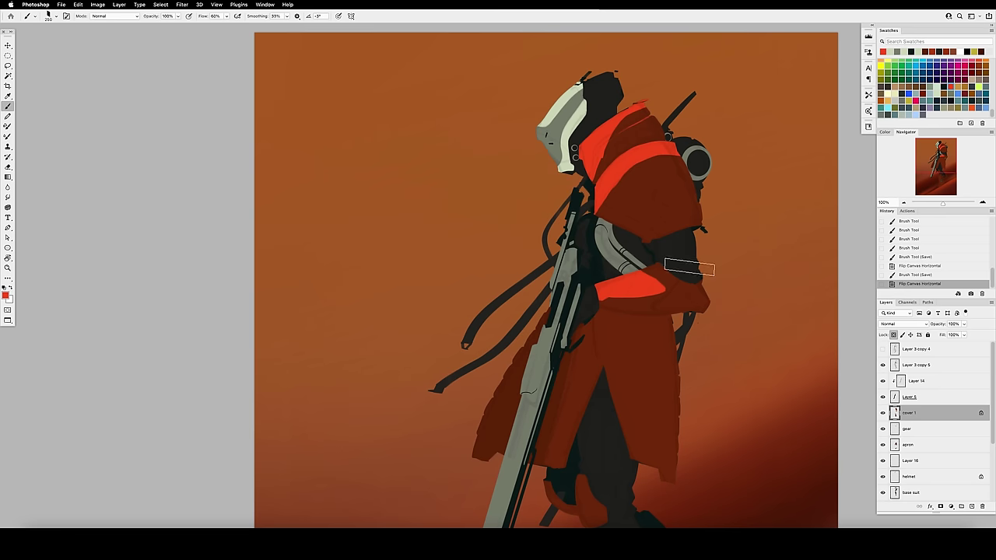
# Step: Refine the hood's collar and the cape's shoulder fold on cover 1, alternating bright red and dark red strokes
pyautogui.moveTo(649, 216)
pyautogui.mouseDown()
pyautogui.moveTo(616, 196)
pyautogui.moveTo(669, 148)
pyautogui.moveTo(639, 160)
pyautogui.mouseUp()
pyautogui.moveTo(639, 159); pyautogui.dragTo(611, 206)
pyautogui.moveTo(673, 152)
pyautogui.mouseDown()
pyautogui.moveTo(662, 107)
pyautogui.moveTo(611, 137)
pyautogui.mouseUp()
pyautogui.press('x')
pyautogui.moveTo(611, 137)
pyautogui.mouseDown()
pyautogui.moveTo(673, 108)
pyautogui.moveTo(600, 158)
pyautogui.mouseUp()
pyautogui.press('x')
pyautogui.press('[')
pyautogui.press('[')
pyautogui.press('[')
pyautogui.press('[')
pyautogui.press('[')
pyautogui.press('[')
pyautogui.press('[')
pyautogui.press('[')
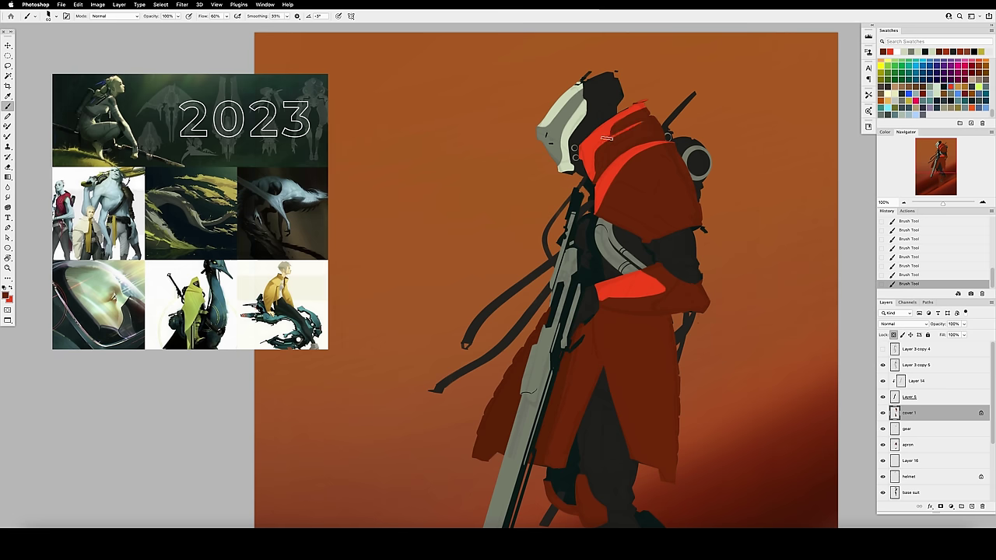
# Step: Load the outline of cover 1 as a selection and paint the lower shin armor bright red with a larger brush
pyautogui.press('z')
pyautogui.keyDown('alt'); pyautogui.click(639, 321); pyautogui.keyUp('alt')
pyautogui.keyDown('super'); pyautogui.click(894, 429); pyautogui.keyUp('super')
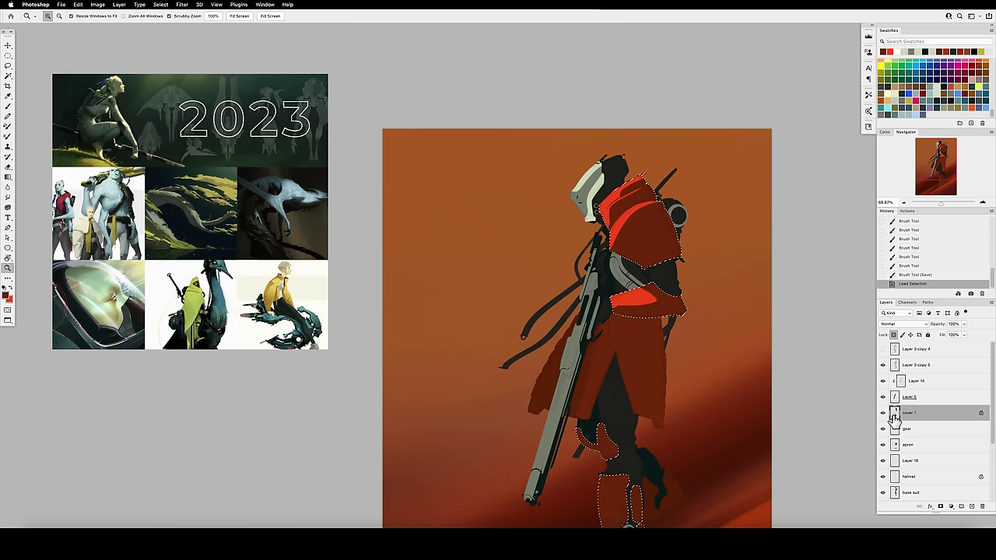
pyautogui.moveTo(608, 425); pyautogui.dragTo(601, 311)
pyautogui.press('x')
pyautogui.press(']')
pyautogui.press(']')
pyautogui.press(']')
pyautogui.press(']')
pyautogui.press(']')
pyautogui.press(']')
pyautogui.press(']')
pyautogui.press(']')
pyautogui.press(']')
pyautogui.press(']')
pyautogui.press(']')
pyautogui.press(']')
pyautogui.press(']')
pyautogui.moveTo(600, 442)
pyautogui.mouseDown()
pyautogui.moveTo(612, 443)
pyautogui.moveTo(609, 456)
pyautogui.moveTo(592, 427)
pyautogui.moveTo(607, 432)
pyautogui.mouseUp()
# Step: Lock the apron layer's transparent pixels, paint the coat's front panel bright red without the selection, and flip the canvas horizontally
pyautogui.click(900, 445)
pyautogui.press('/')
pyautogui.press('[')
pyautogui.press('[')
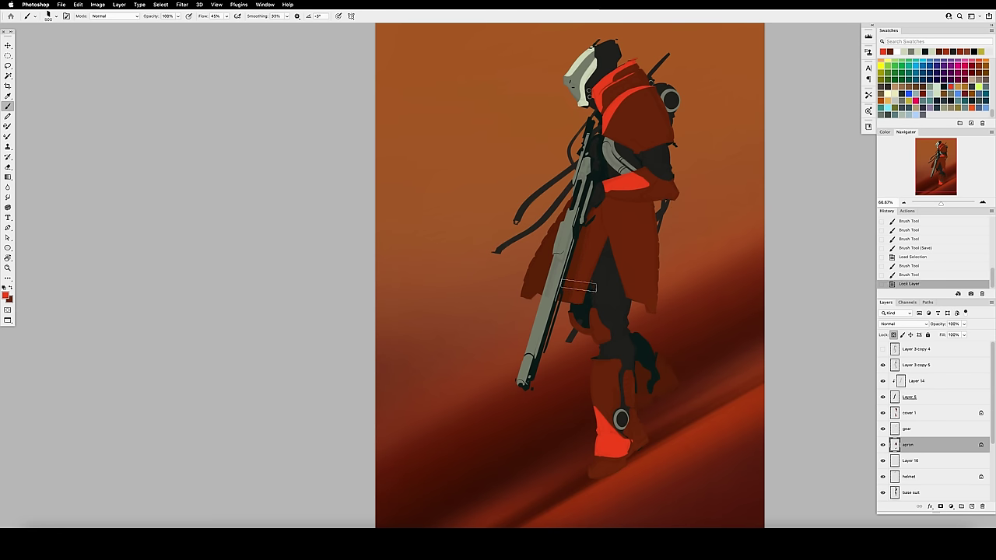
pyautogui.click(577, 293)
pyautogui.press('super+d')
pyautogui.moveTo(585, 262)
pyautogui.mouseDown()
pyautogui.moveTo(579, 294)
pyautogui.moveTo(587, 246)
pyautogui.mouseUp()
pyautogui.press('super+shift+h')
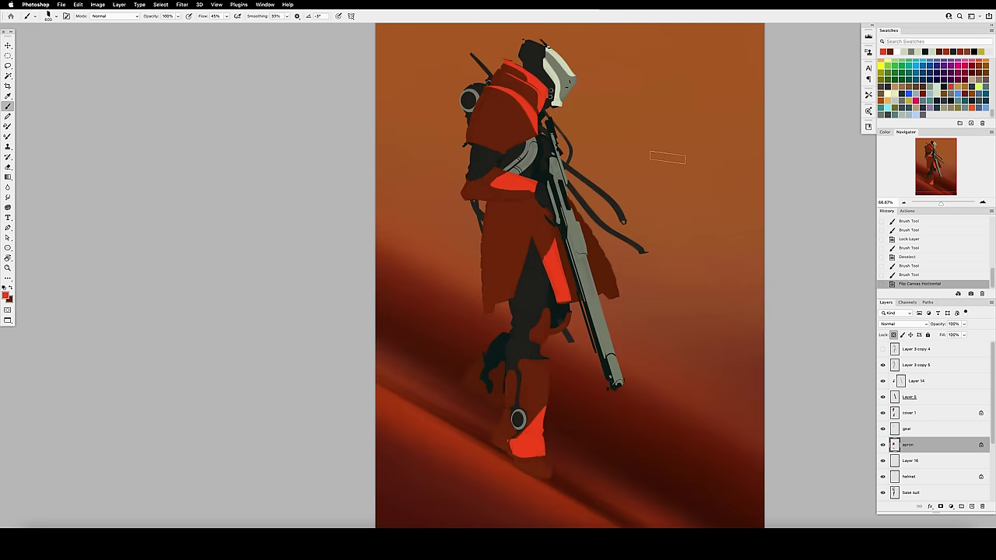
# Step: Undo the stray stroke on the front panel and paint a bright red lit area on the coat's rear hem
pyautogui.moveTo(531, 272)
pyautogui.mouseDown()
pyautogui.moveTo(489, 308)
pyautogui.moveTo(538, 265)
pyautogui.mouseUp()
pyautogui.press('super+z')
pyautogui.moveTo(472, 297)
pyautogui.mouseDown()
pyautogui.moveTo(529, 279)
pyautogui.moveTo(469, 332)
pyautogui.mouseUp()
# Step: Repaint the hood and the front of the cape on cover 1 with broad bright red lit areas and dark red shadows
pyautogui.click(939, 412)
pyautogui.moveTo(494, 94)
pyautogui.mouseDown()
pyautogui.moveTo(491, 105)
pyautogui.moveTo(505, 103)
pyautogui.moveTo(498, 68)
pyautogui.moveTo(537, 66)
pyautogui.mouseUp()
pyautogui.press('x')
pyautogui.moveTo(523, 124)
pyautogui.mouseDown()
pyautogui.moveTo(536, 93)
pyautogui.moveTo(538, 103)
pyautogui.mouseUp()
pyautogui.moveTo(538, 106)
pyautogui.mouseDown()
pyautogui.moveTo(529, 140)
pyautogui.moveTo(494, 150)
pyautogui.moveTo(390, 233)
pyautogui.moveTo(459, 85)
pyautogui.moveTo(488, 58)
pyautogui.moveTo(479, 159)
pyautogui.moveTo(537, 90)
pyautogui.moveTo(538, 140)
pyautogui.mouseUp()
pyautogui.press('x')
pyautogui.moveTo(506, 76); pyautogui.dragTo(541, 140)
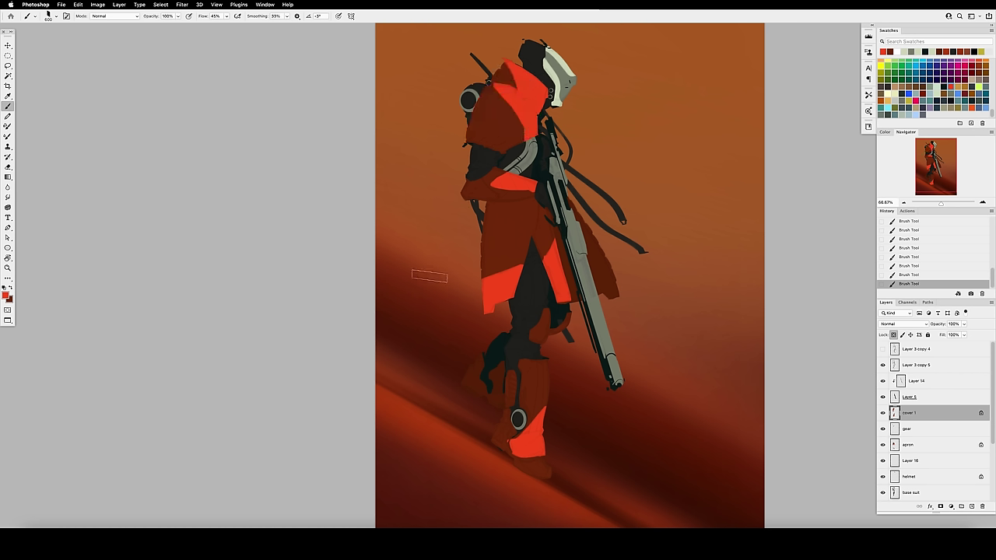
# Step: Trim the red highlight on the coat's rear hem with dark red strokes on the apron layer
pyautogui.press('x')
pyautogui.click(907, 445)
pyautogui.moveTo(471, 288); pyautogui.dragTo(474, 347)
pyautogui.moveTo(509, 220); pyautogui.dragTo(476, 329)
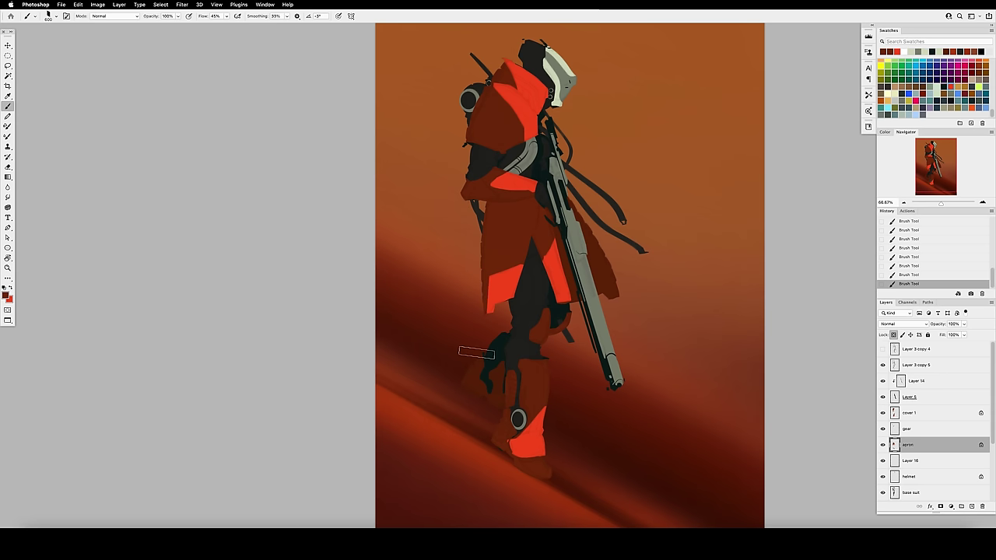
# Step: Lock the back apron layer's transparent pixels, paint its outer edge behind the rifle bright red, and save the document
pyautogui.press('[')
pyautogui.press('[')
pyautogui.press('[')
pyautogui.press('[')
pyautogui.press('[')
pyautogui.press('[')
pyautogui.press('[')
pyautogui.press('[')
pyautogui.press('[')
pyautogui.press('[')
pyautogui.press('[')
pyautogui.press('[')
pyautogui.click(897, 496)
pyautogui.scroll(-3, 910, 466)
pyautogui.click(918, 460)
pyautogui.press(']')
pyautogui.press(']')
pyautogui.press(']')
pyautogui.moveTo(570, 196)
pyautogui.mouseDown()
pyautogui.moveTo(616, 274)
pyautogui.moveTo(623, 324)
pyautogui.mouseUp()
pyautogui.press('super+z')
pyautogui.click(893, 335)
pyautogui.hotkey('ctrl', 's')
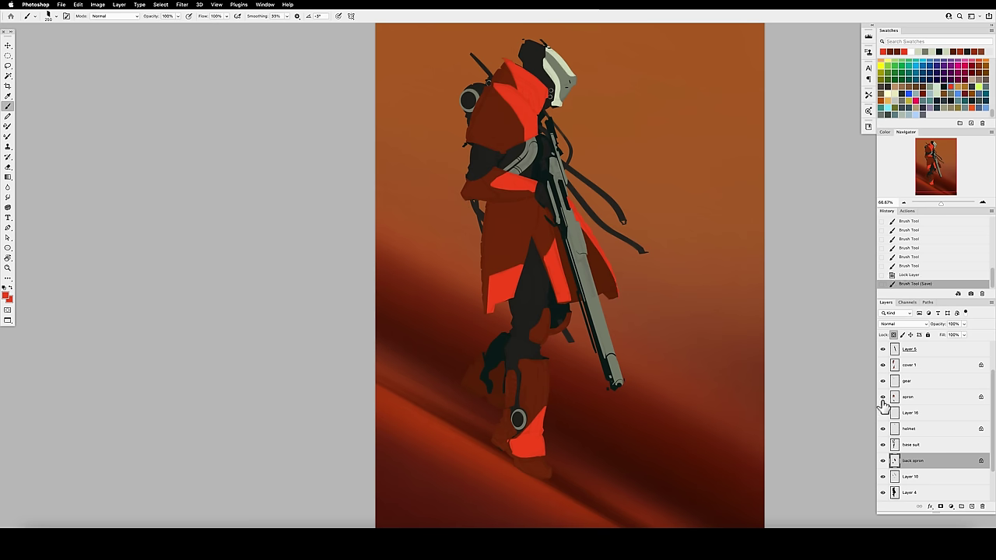
# Step: Smudge the borders between light and shadow on cover 1's hood and cape and on the apron layer's hem, checking the canvas flipped
pyautogui.click(882, 364)
pyautogui.click(882, 365)
pyautogui.click(894, 366)
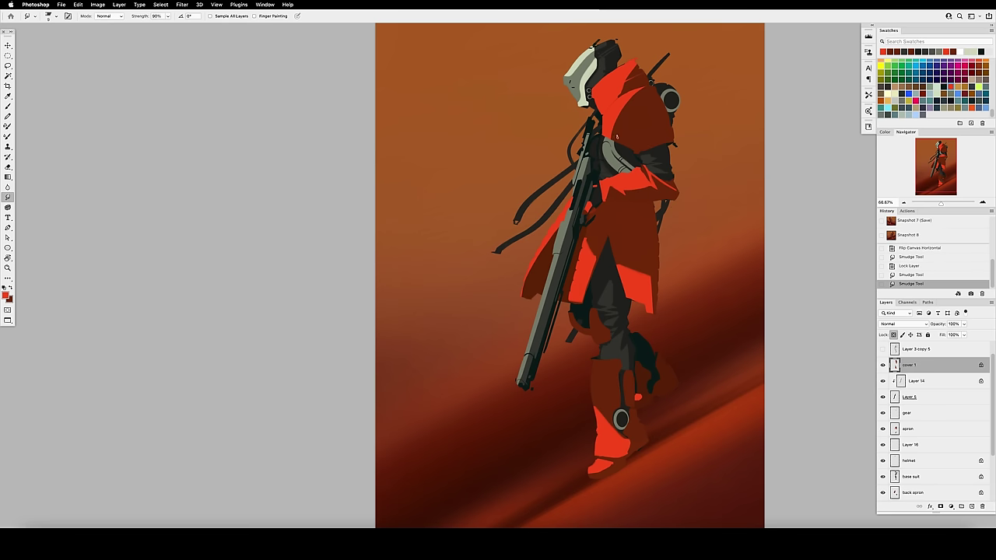
pyautogui.moveTo(616, 135); pyautogui.dragTo(625, 109)
pyautogui.press('super+shift+h')
pyautogui.click(916, 257)
pyautogui.press('super+shift+h')
pyautogui.moveTo(522, 122); pyautogui.dragTo(515, 106)
pyautogui.moveTo(506, 70); pyautogui.dragTo(488, 80)
pyautogui.moveTo(516, 256); pyautogui.dragTo(520, 267)
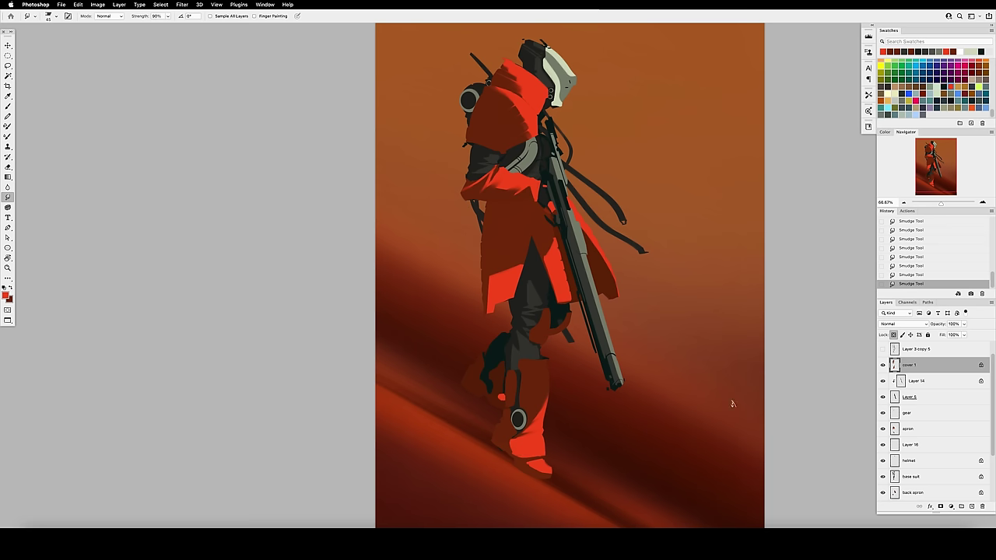
pyautogui.click(908, 428)
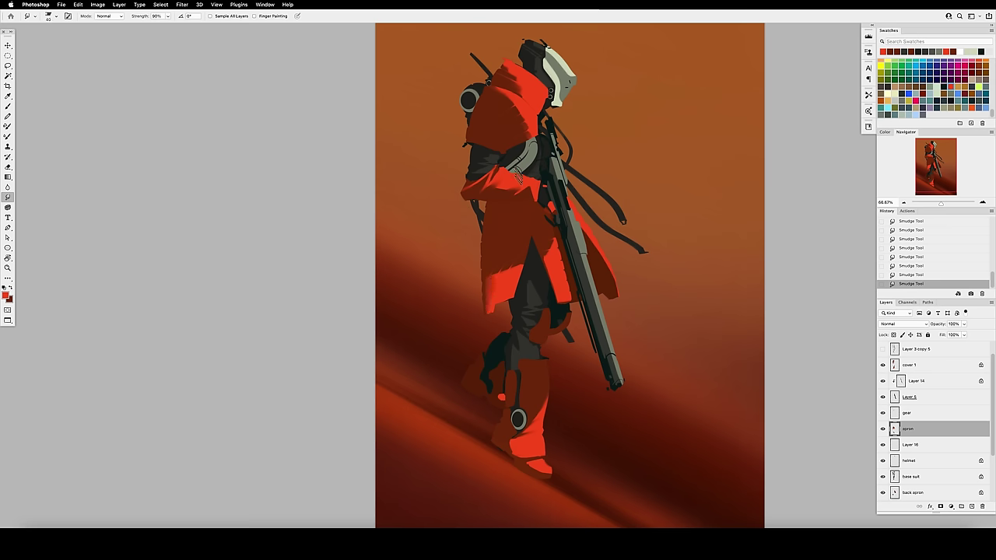
# Step: Sample the cape's dark red, switch to another brush preset, and shade the hood, cape and shin armor on cover 1
pyautogui.click(895, 366)
pyautogui.press('b')
pyautogui.keyDown('alt'); pyautogui.click(489, 113); pyautogui.keyUp('alt')
pyautogui.click(56, 16)
pyautogui.click(27, 202)
pyautogui.click(140, 389)
pyautogui.moveTo(500, 68)
pyautogui.mouseDown()
pyautogui.moveTo(489, 78)
pyautogui.moveTo(508, 78)
pyautogui.moveTo(495, 128)
pyautogui.mouseUp()
pyautogui.press(']')
pyautogui.press(']')
pyautogui.press(']')
pyautogui.press(']')
pyautogui.press(']')
pyautogui.moveTo(495, 130); pyautogui.dragTo(484, 177)
pyautogui.moveTo(505, 416); pyautogui.dragTo(507, 456)
# Step: Smudge the coat hem and boot highlights on the apron layer and flip the canvas horizontally
pyautogui.click(906, 428)
pyautogui.click(892, 335)
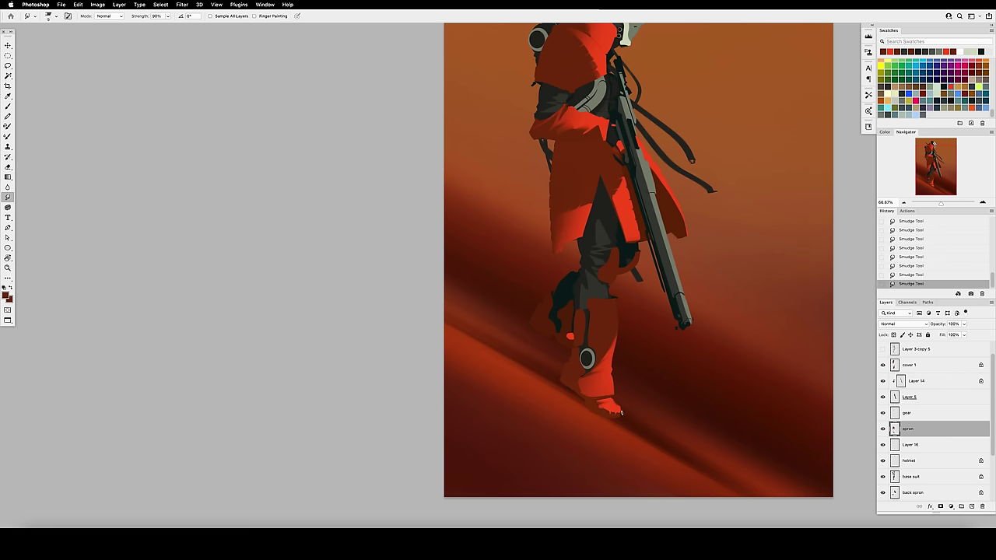
pyautogui.press('super+f')
pyautogui.moveTo(649, 162); pyautogui.dragTo(596, 248)
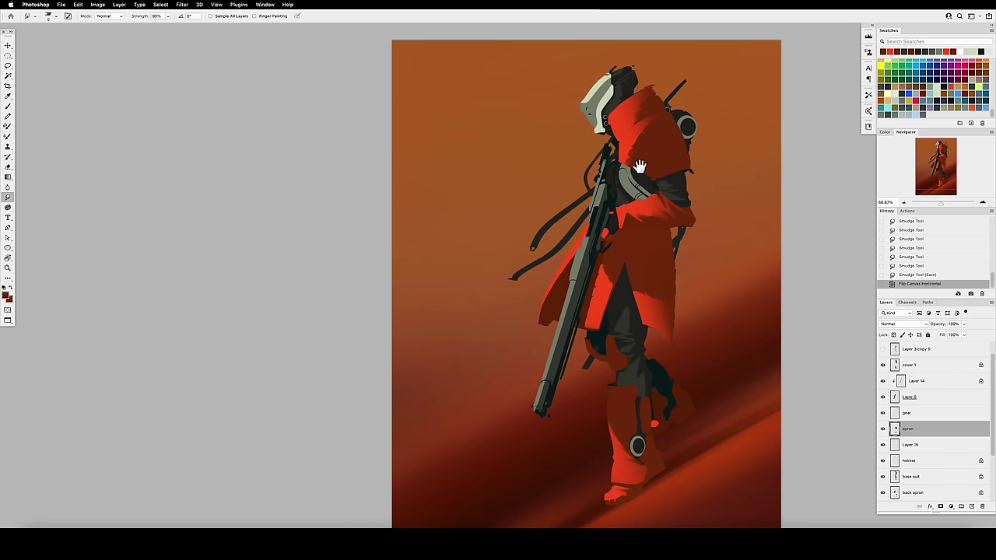
# Step: Smudge fold lines into the hood's collar and cape on cover 1, undoing the unwanted strokes
pyautogui.click(895, 366)
pyautogui.moveTo(637, 122)
pyautogui.mouseDown()
pyautogui.moveTo(621, 127)
pyautogui.moveTo(643, 98)
pyautogui.moveTo(622, 134)
pyautogui.moveTo(633, 123)
pyautogui.mouseUp()
pyautogui.press('super+z')
pyautogui.press('super+z')
pyautogui.press('super+z')
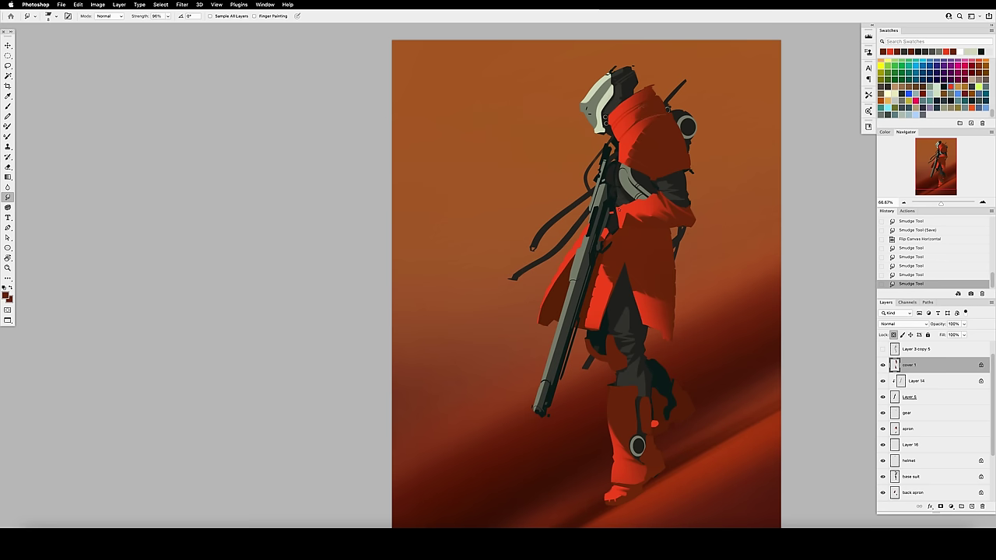
# Step: Save the document, lock the gear layer's transparent pixels, and shade the arm tubes dark gray with a small round brush
pyautogui.click(889, 413)
pyautogui.press('super+s')
pyautogui.press('b')
pyautogui.press('x')
pyautogui.press('[')
pyautogui.press('[')
pyautogui.press('[')
pyautogui.press('[')
pyautogui.press('[')
pyautogui.moveTo(620, 178)
pyautogui.mouseDown()
pyautogui.moveTo(631, 166)
pyautogui.moveTo(635, 184)
pyautogui.moveTo(653, 176)
pyautogui.moveTo(619, 207)
pyautogui.mouseUp()
pyautogui.press('super+z')
pyautogui.press(']')
pyautogui.press('/')
pyautogui.press('[')
pyautogui.press('[')
pyautogui.press('[')
pyautogui.press('[')
pyautogui.press('[')
pyautogui.press('[')
pyautogui.hotkey('shift', '0')
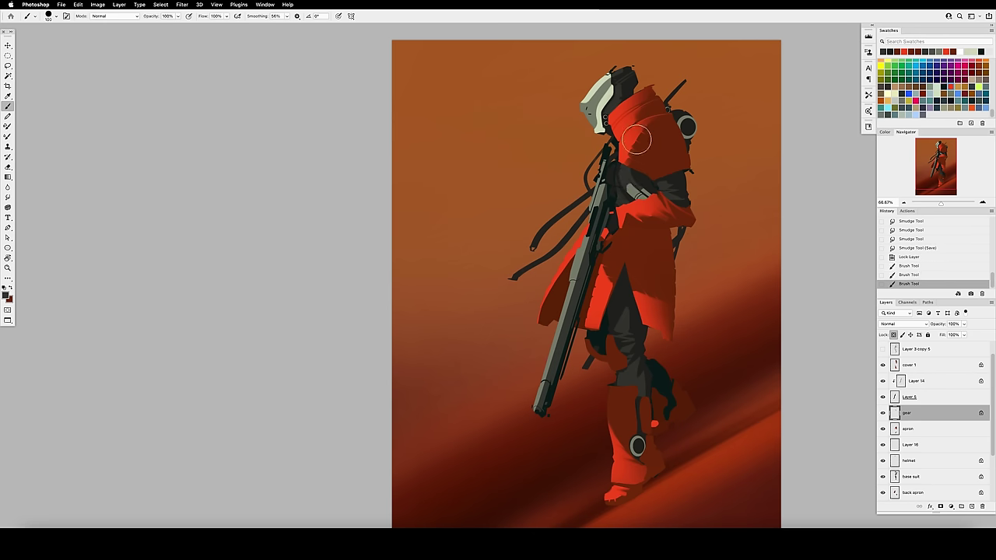
pyautogui.moveTo(625, 157)
pyautogui.mouseDown()
pyautogui.moveTo(650, 153)
pyautogui.moveTo(616, 195)
pyautogui.mouseUp()
# Step: Unlock the base suit layer's transparent pixels, smudge its edge behind the shoulder, and return to the Brush tool
pyautogui.keyDown('super'); pyautogui.click(661, 186); pyautogui.keyUp('super')
pyautogui.press('/')
pyautogui.press('r')
pyautogui.moveTo(689, 133); pyautogui.dragTo(710, 121)
pyautogui.press('b')
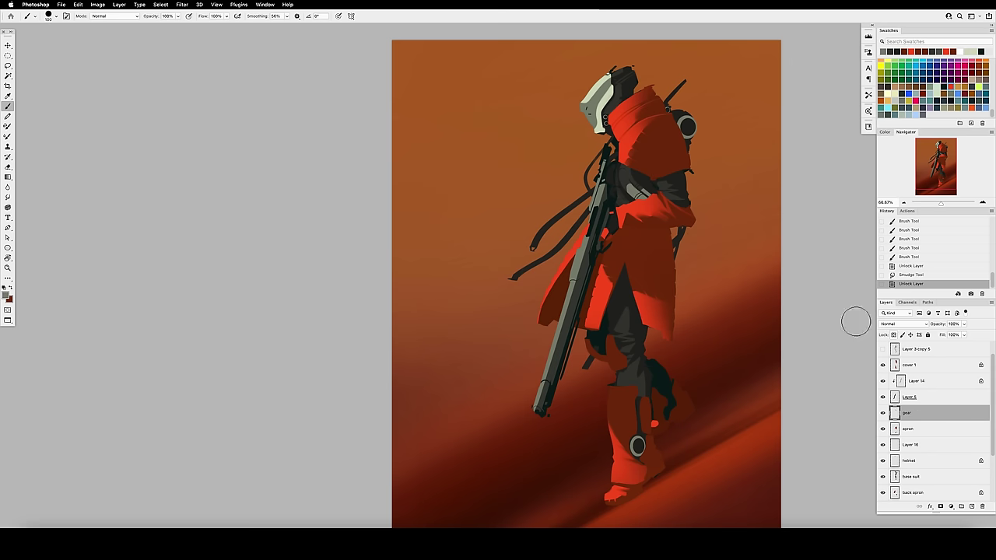
# Step: Choose a flat brush preset and paint gray strap details on the gear layer between the rifle and the upper arm
pyautogui.click(56, 15)
pyautogui.click(82, 242)
pyautogui.click(584, 158)
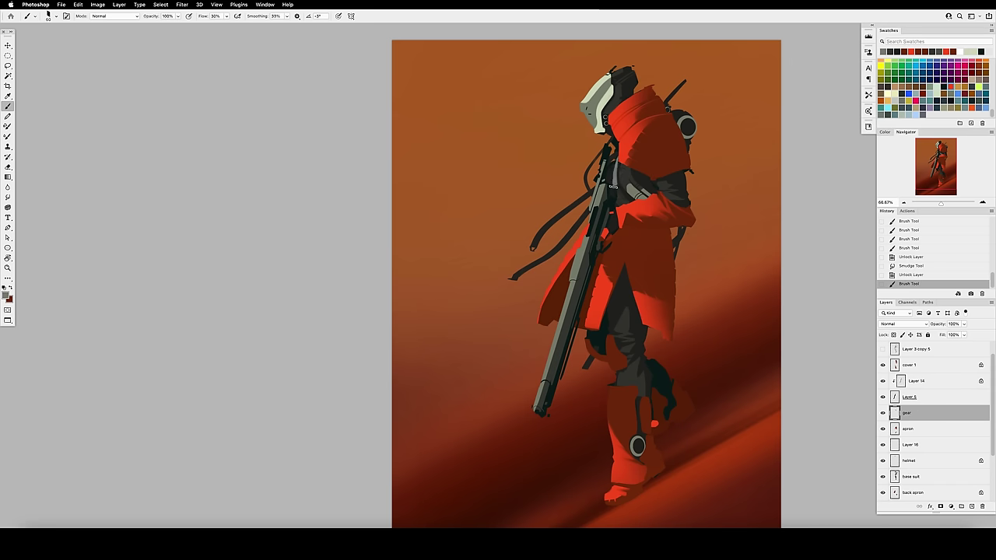
pyautogui.moveTo(614, 175); pyautogui.dragTo(615, 183)
pyautogui.click(617, 189)
# Step: Choose a round brush at 30% opacity, enlarge it to 200, and lightly shade the lower face mask on the helmet layer
pyautogui.click(893, 462)
pyautogui.click(56, 16)
pyautogui.click(62, 237)
pyautogui.click(143, 362)
pyautogui.press(']')
pyautogui.press(']')
pyautogui.press(']')
pyautogui.press(']')
pyautogui.press(']')
pyautogui.press(']')
pyautogui.press(']')
pyautogui.press(']')
pyautogui.press(']')
pyautogui.moveTo(600, 115); pyautogui.dragTo(600, 127)
pyautogui.click(601, 122)
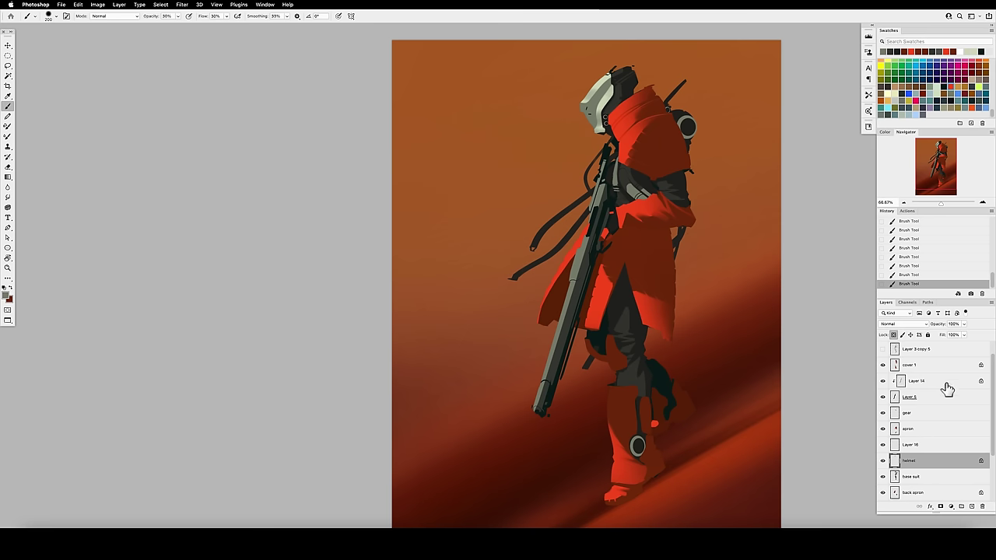
# Step: On the base suit layer, smudge the dark cloth shading on the trousers and behind the upper arm into softer folds
pyautogui.click(896, 477)
pyautogui.keyDown('alt'); pyautogui.click(620, 319); pyautogui.keyUp('alt')
pyautogui.click(56, 15)
pyautogui.doubleClick(75, 218)
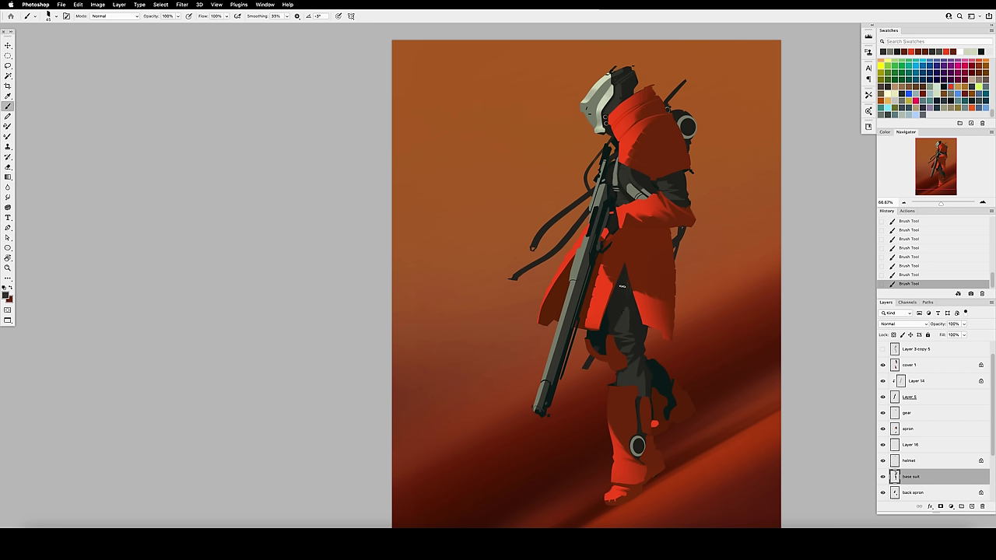
pyautogui.press('r')
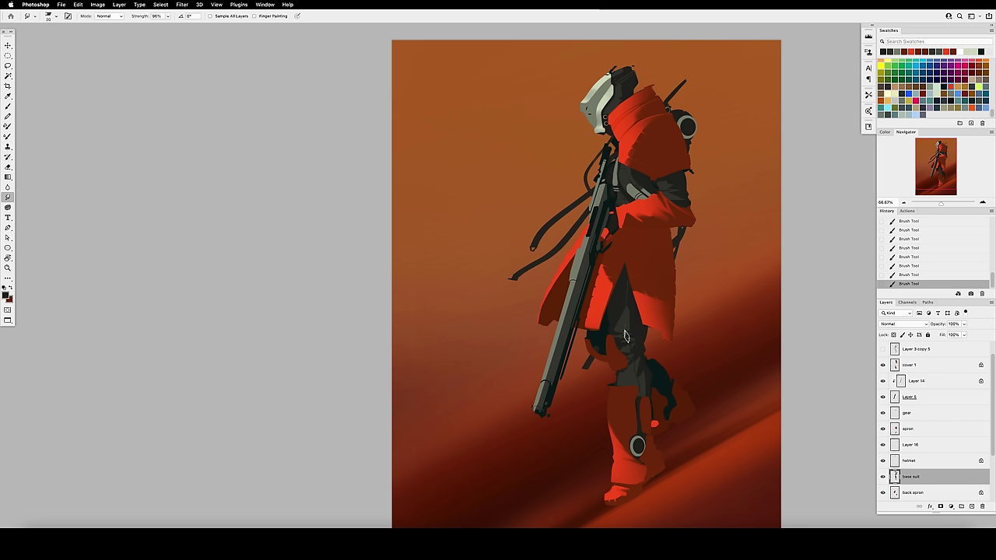
pyautogui.moveTo(642, 336); pyautogui.dragTo(637, 332)
pyautogui.press('[')
pyautogui.moveTo(683, 195); pyautogui.dragTo(688, 189)
pyautogui.moveTo(685, 199); pyautogui.dragTo(689, 192)
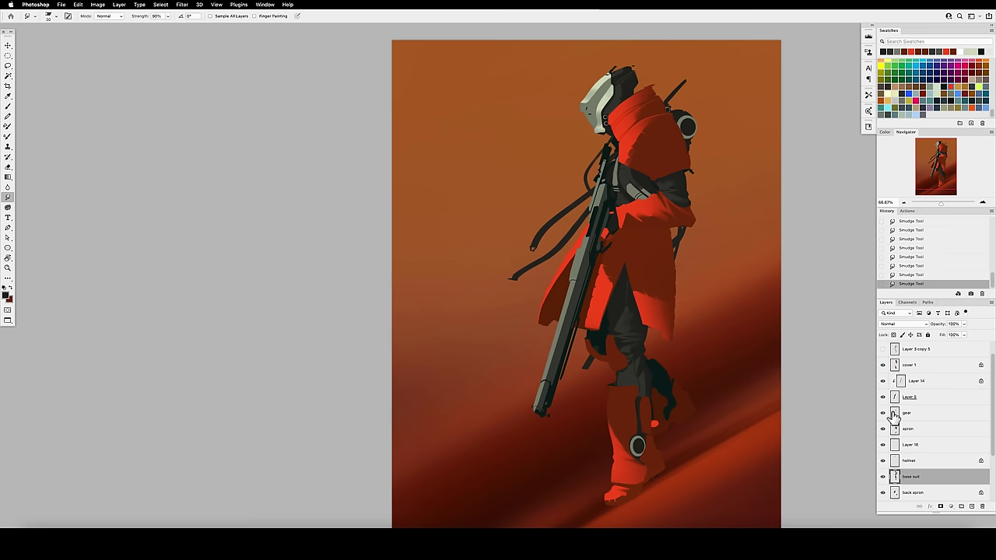
# Step: Lock the gear layer's transparent pixels and shade the backpack canister with a size 200 flat brush at 40% opacity
pyautogui.click(895, 412)
pyautogui.click(893, 334)
pyautogui.press('b')
pyautogui.press(']')
pyautogui.press(']')
pyautogui.press(']')
pyautogui.press(']')
pyautogui.press(']')
pyautogui.press('4')
pyautogui.moveTo(675, 137); pyautogui.dragTo(684, 132)
pyautogui.keyDown('alt'); pyautogui.click(698, 464); pyautogui.keyUp('alt')
pyautogui.moveTo(686, 133); pyautogui.dragTo(690, 135)
pyautogui.moveTo(687, 134)
pyautogui.mouseDown()
pyautogui.moveTo(683, 122)
pyautogui.moveTo(690, 136)
pyautogui.mouseUp()
pyautogui.click(113, 16)
pyautogui.click(107, 106)
pyautogui.click(909, 102)
pyautogui.click(113, 16)
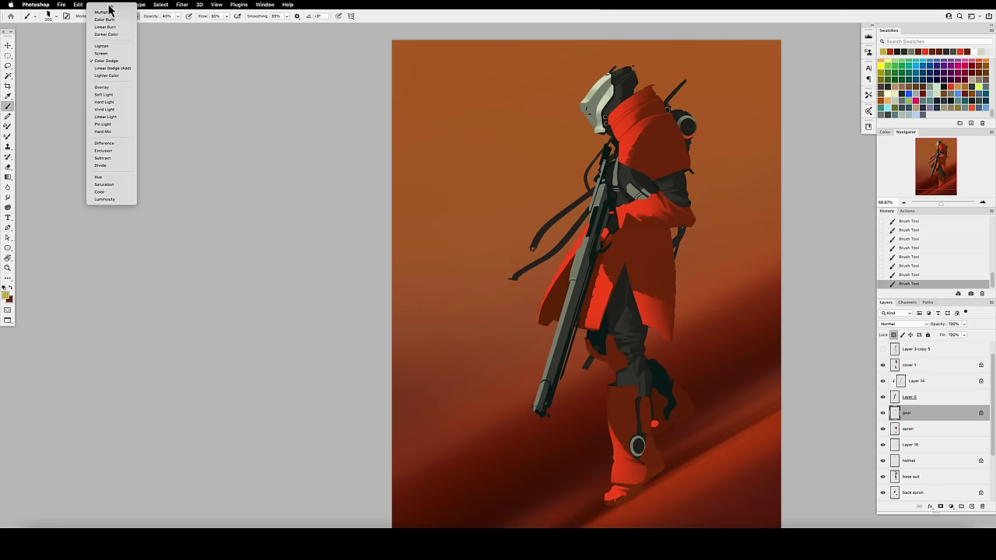
pyautogui.click(108, 9)
pyautogui.press('3')
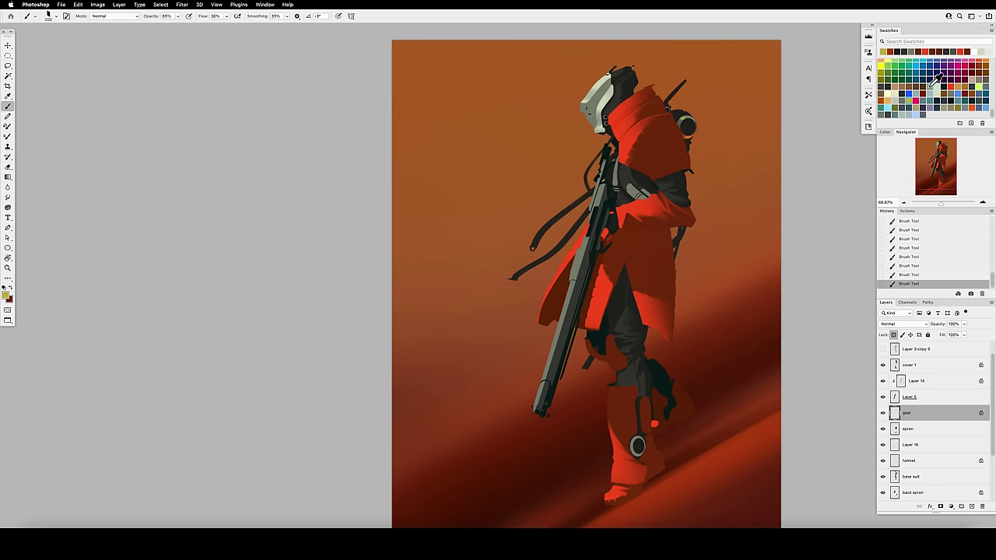
# Step: Brush pale and sampled orange reflections onto the backpack canister's round end at 40% opacity
pyautogui.click(887, 94)
pyautogui.press('4')
pyautogui.moveTo(683, 117)
pyautogui.mouseDown()
pyautogui.moveTo(700, 133)
pyautogui.moveTo(683, 139)
pyautogui.moveTo(696, 122)
pyautogui.moveTo(698, 140)
pyautogui.moveTo(698, 116)
pyautogui.mouseUp()
pyautogui.press('r')
pyautogui.press('b')
pyautogui.keyDown('alt'); pyautogui.click(701, 135); pyautogui.keyUp('alt')
pyautogui.keyDown('alt'); pyautogui.click(687, 122); pyautogui.keyUp('alt')
# Step: Unlock the gear layer's transparent pixels, copy the canister's round end in place onto a new layer, and transform and nudge it
pyautogui.click(894, 335)
pyautogui.press('m')
pyautogui.press('super+c')
pyautogui.press('super+shift+v')
pyautogui.press('super+t')
pyautogui.press('Return')
pyautogui.press('v')
pyautogui.press('Up')
# Step: Flip the canvas horizontally, duplicate the canister ring onto the rifle's muzzle, and raise the copy above the cover 1 layer
pyautogui.press('super+shift+h')
pyautogui.press('Left')
pyautogui.moveTo(490, 128); pyautogui.dragTo(638, 415)
pyautogui.moveTo(921, 412); pyautogui.dragTo(922, 359)
# Step: Free-transform the ring copy to fit the rifle's muzzle opening and nudge it into place
pyautogui.press('super+t')
pyautogui.rightClick(637, 408)
pyautogui.moveTo(641, 414)
pyautogui.mouseDown()
pyautogui.moveTo(656, 420)
pyautogui.moveTo(641, 408)
pyautogui.mouseUp()
pyautogui.click(658, 512)
pyautogui.press('Return')
pyautogui.press('super+t')
pyautogui.press('Return')
pyautogui.press('Return')
pyautogui.press('Up')
# Step: Copy a ring from the gear layer onto a new layer and place it over the knee disc
pyautogui.click(902, 444)
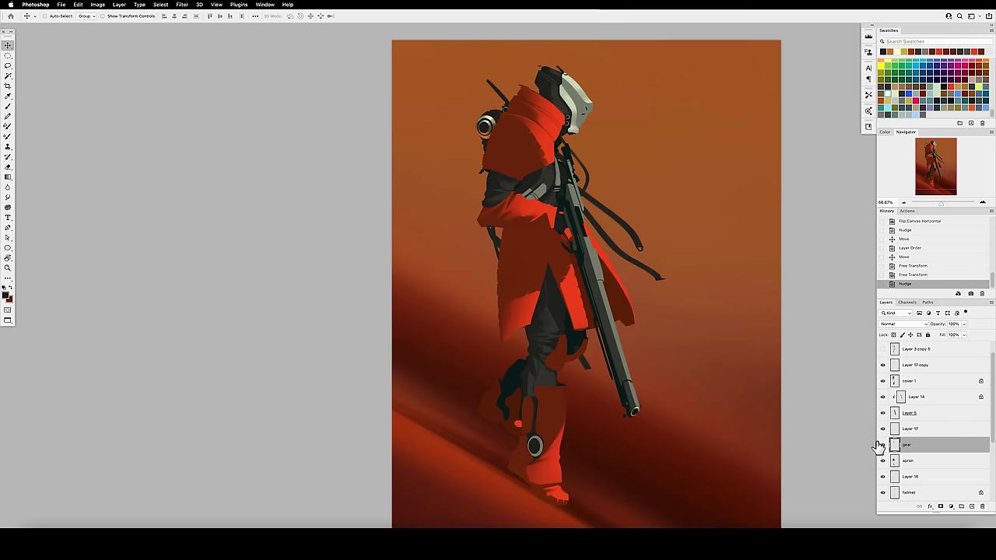
pyautogui.press('m')
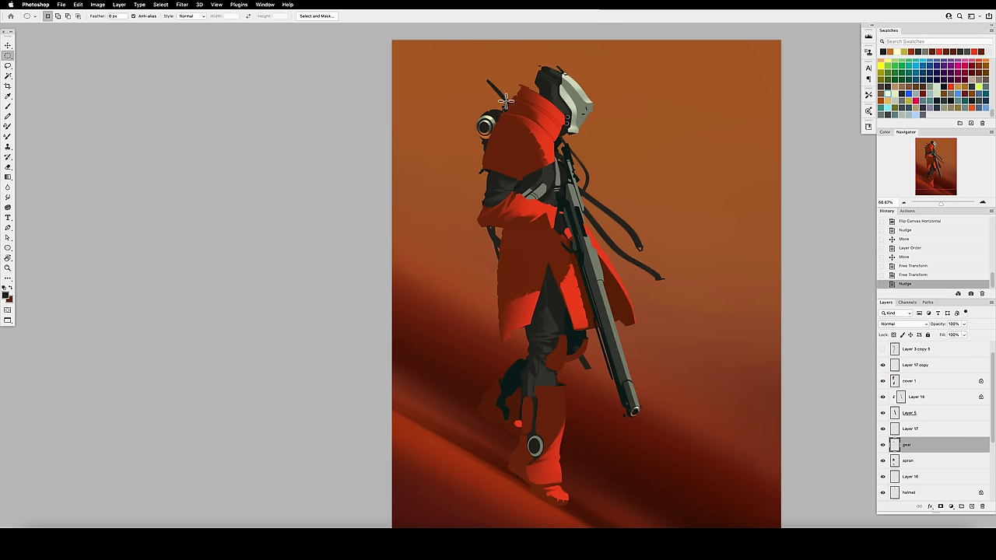
pyautogui.moveTo(474, 112)
pyautogui.mouseDown()
pyautogui.moveTo(507, 150)
pyautogui.moveTo(547, 467)
pyautogui.moveTo(542, 441)
pyautogui.mouseUp()
pyautogui.press('super+d')
pyautogui.press('super+c')
pyautogui.press('super+v')
pyautogui.press('super+t')
pyautogui.press('Left')
pyautogui.press('Return')
pyautogui.press('Down')
# Step: Select the old knee disc on the gear layer and delete it
pyautogui.click(926, 460)
pyautogui.press('m')
pyautogui.press('BackSpace')
pyautogui.press('super+d')
pyautogui.press('super+t')
pyautogui.press('Escape')
# Step: Transform and nudge the new knee ring on Layer 18 and set its layer opacity to 40%
pyautogui.click(903, 445)
pyautogui.press('super+t')
pyautogui.press('Return')
pyautogui.press('v')
pyautogui.press('Right')
pyautogui.press('4')
# Step: Paste another ring, shrink it onto the helmet's side bolts, duplicate it for the second bolt, and merge the copies
pyautogui.press('super+v')
pyautogui.press('super+t')
pyautogui.scroll(2, 579, 121)
pyautogui.moveTo(582, 277)
pyautogui.mouseDown()
pyautogui.moveTo(569, 116)
pyautogui.moveTo(557, 114)
pyautogui.moveTo(552, 127)
pyautogui.mouseUp()
pyautogui.press('Return')
pyautogui.press('Left')
pyautogui.press('super+e')
# Step: Unlock the helmet layer's transparent pixels
pyautogui.moveTo(992, 424); pyautogui.dragTo(992, 452)
pyautogui.click(918, 460)
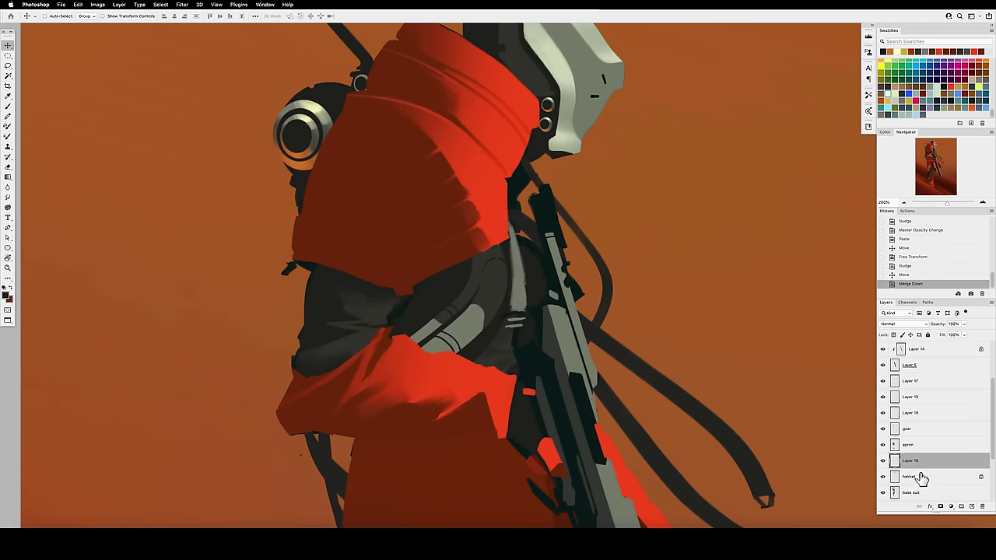
pyautogui.click(917, 477)
pyautogui.click(893, 334)
pyautogui.press('l')
pyautogui.moveTo(549, 91)
pyautogui.mouseDown()
pyautogui.moveTo(554, 134)
pyautogui.moveTo(530, 104)
pyautogui.mouseUp()
pyautogui.press('Delete')
pyautogui.press('super+d')
pyautogui.press('super+z')
pyautogui.press('super+z')
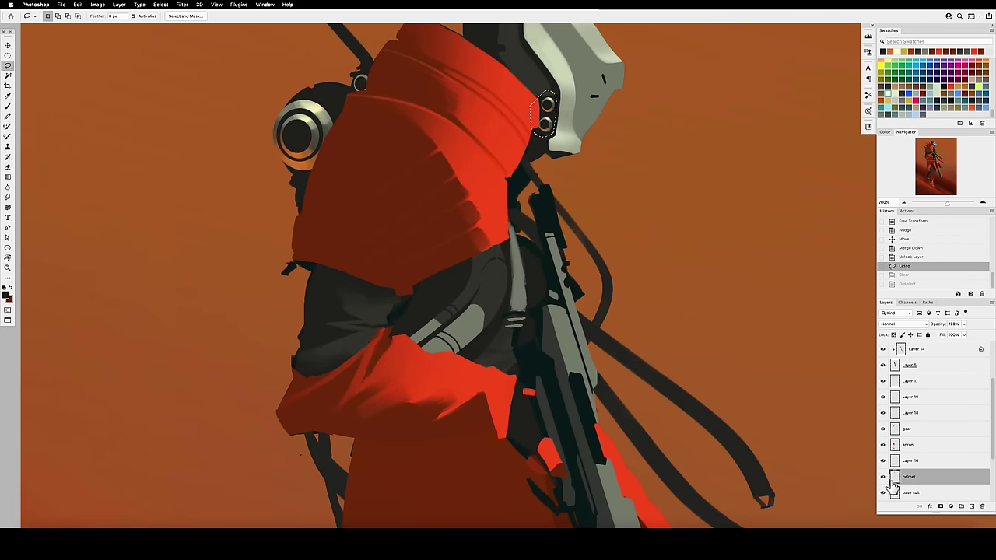
pyautogui.click(882, 477)
pyautogui.click(882, 476)
# Step: Remove the lasso selection, delete Layer 16, and save the document
pyautogui.click(893, 428)
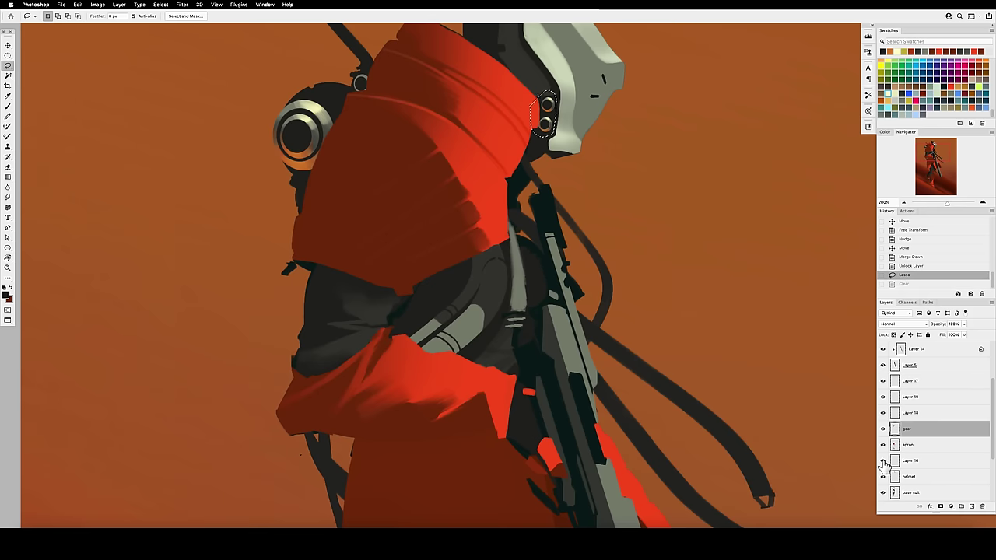
pyautogui.press('super+d')
pyautogui.moveTo(902, 462); pyautogui.dragTo(981, 506)
pyautogui.press('z')
pyautogui.press('super+s')
pyautogui.moveTo(593, 177); pyautogui.dragTo(750, 213)
# Step: Smudge the face mask's rear and lower edges on the helmet layer with a smaller smudge preset, and save the document
pyautogui.click(902, 460)
pyautogui.press('r')
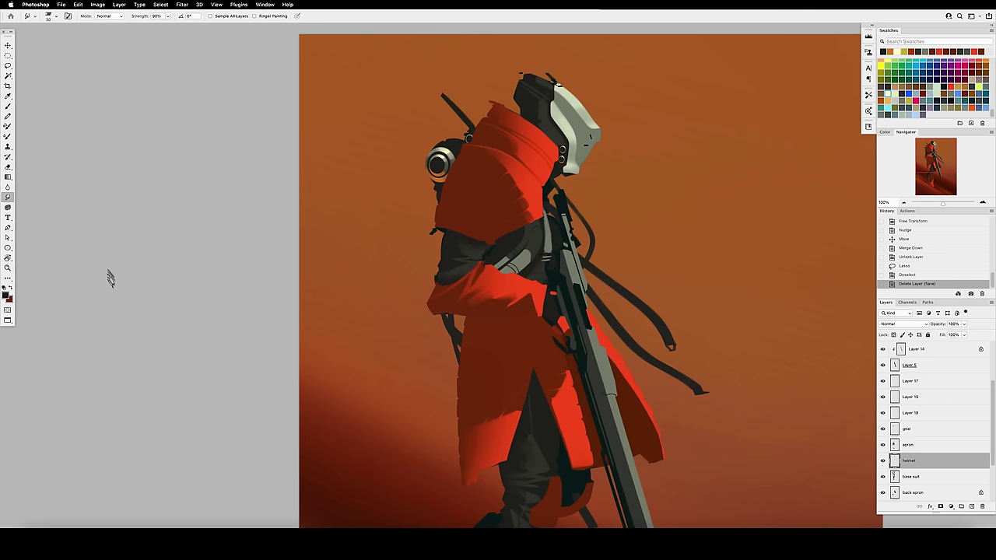
pyautogui.click(56, 15)
pyautogui.click(244, 355)
pyautogui.press('[')
pyautogui.press('[')
pyautogui.moveTo(553, 109); pyautogui.dragTo(557, 126)
pyautogui.moveTo(553, 90); pyautogui.dragTo(557, 98)
pyautogui.moveTo(564, 173); pyautogui.dragTo(572, 177)
pyautogui.moveTo(568, 173); pyautogui.dragTo(574, 175)
pyautogui.press('z')
pyautogui.keyDown('alt'); pyautogui.click(633, 198); pyautogui.keyUp('alt')
pyautogui.keyDown('alt'); pyautogui.click(634, 198); pyautogui.keyUp('alt')
pyautogui.press('super+s')
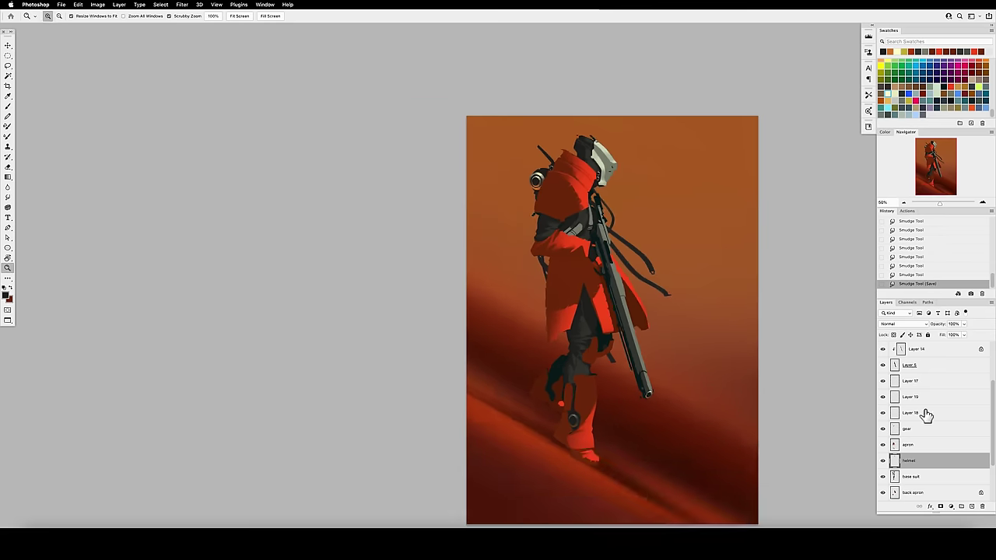
# Step: Choose another brush preset and paint shading strokes along the rifle's upper body on Layer 14
pyautogui.moveTo(990, 413); pyautogui.dragTo(991, 389)
pyautogui.click(933, 382)
pyautogui.press('b')
pyautogui.click(53, 16)
pyautogui.click(33, 249)
pyautogui.click(279, 400)
pyautogui.press('.')
pyautogui.moveTo(614, 223)
pyautogui.mouseDown()
pyautogui.moveTo(603, 224)
pyautogui.moveTo(598, 270)
pyautogui.moveTo(612, 251)
pyautogui.moveTo(603, 271)
pyautogui.moveTo(606, 260)
pyautogui.mouseUp()
pyautogui.moveTo(603, 245); pyautogui.dragTo(611, 261)
pyautogui.moveTo(605, 249); pyautogui.dragTo(614, 273)
pyautogui.moveTo(608, 257); pyautogui.dragTo(622, 295)
# Step: Detail the rifle with a small round brush in the helmet's pale gray at 100% opacity, plus sampled orange at 30% opacity
pyautogui.press('r')
pyautogui.click(8, 258)
pyautogui.moveTo(81, 15); pyautogui.dragTo(45, 14)
pyautogui.press('b')
pyautogui.keyDown('alt'); pyautogui.click(420, 138); pyautogui.keyUp('alt')
pyautogui.press('0')
pyautogui.press('[')
pyautogui.press('[')
pyautogui.press('[')
pyautogui.press('[')
pyautogui.press('[')
pyautogui.press('[')
pyautogui.press('[')
pyautogui.press('[')
pyautogui.press('[')
pyautogui.press('[')
pyautogui.press('[')
pyautogui.press('[')
pyautogui.press('[')
pyautogui.press('[')
pyautogui.press('[')
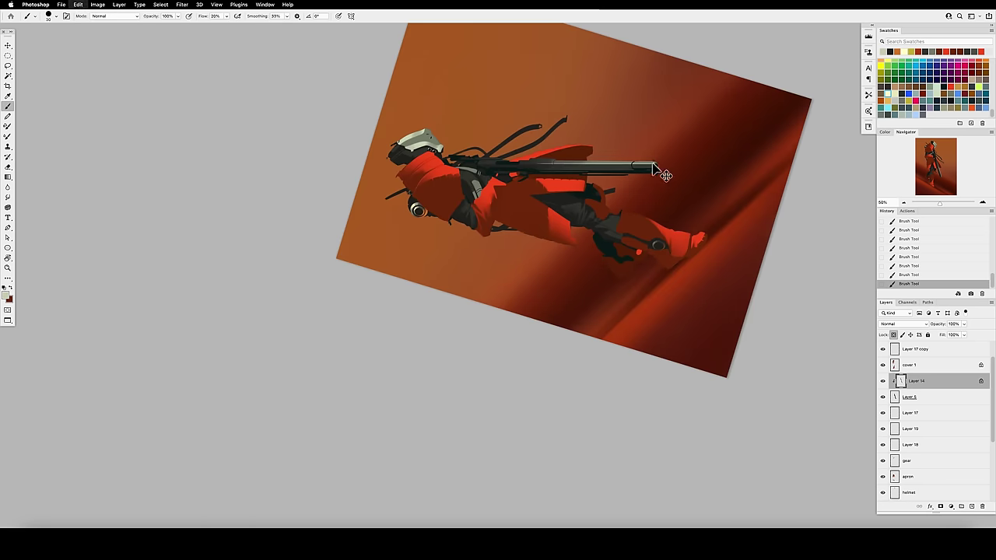
pyautogui.keyDown('alt'); pyautogui.click(440, 206); pyautogui.keyUp('alt')
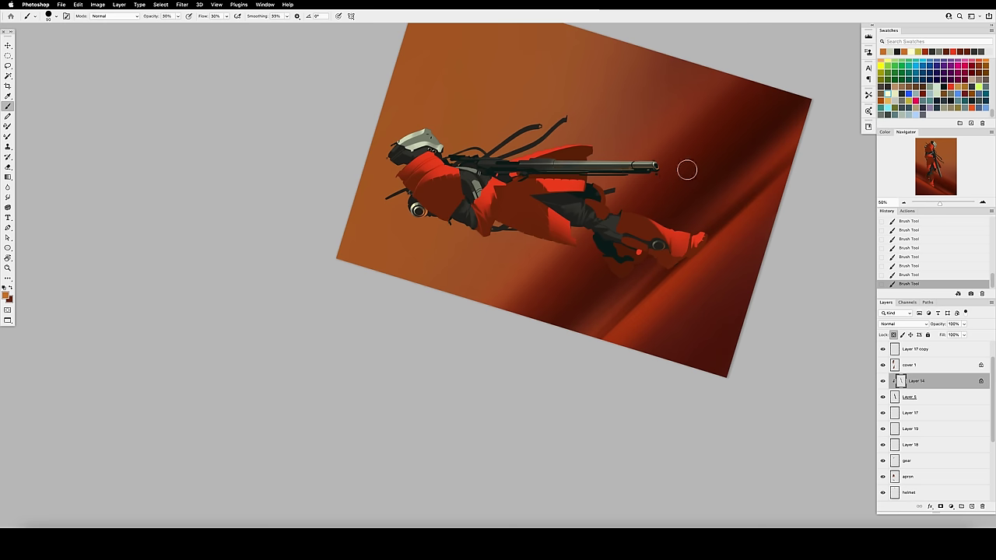
pyautogui.keyDown('alt'); pyautogui.click(685, 246); pyautogui.keyUp('alt')
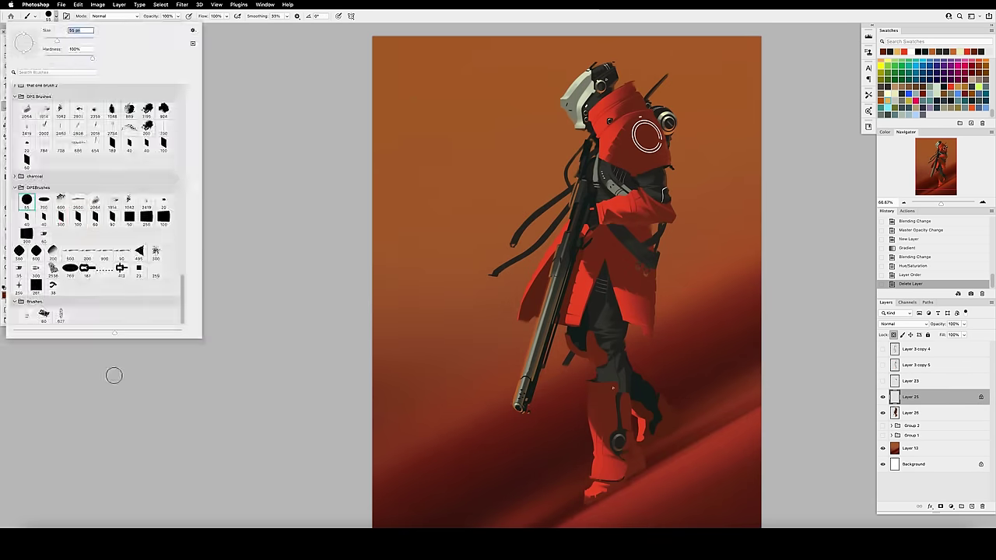
# Step: Shade the white circle emblem on the shoulder on Layer 25 with a dark red round brush, size 200, at 20% opacity
pyautogui.press('2')
pyautogui.click(655, 133)
pyautogui.click(654, 133)
pyautogui.click(653, 130)
pyautogui.click(653, 129)
pyautogui.click(653, 128)
pyautogui.click(652, 126)
pyautogui.click(651, 126)
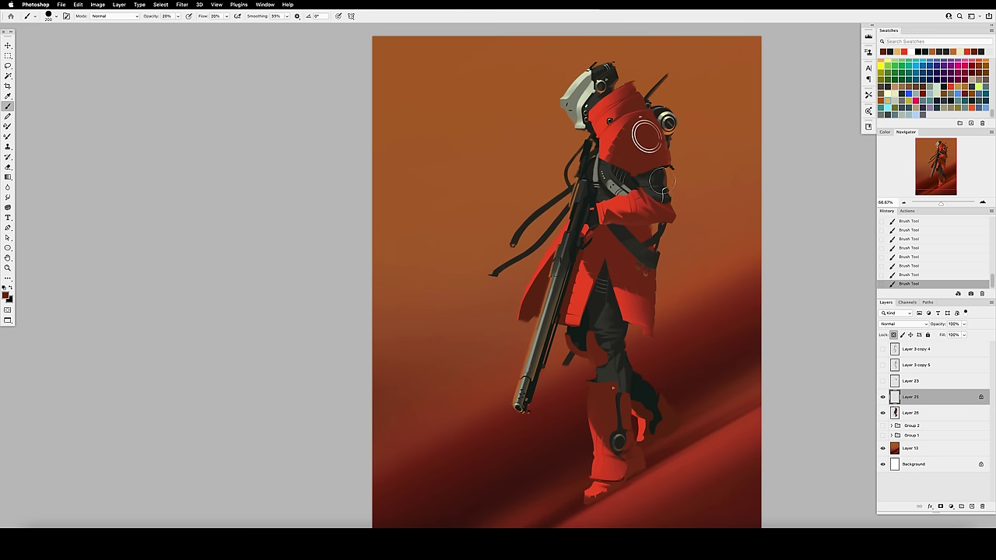
# Step: Lower Layer 25's opacity to 60% and save the document
pyautogui.keyDown('alt'); pyautogui.click(659, 179); pyautogui.keyUp('alt')
pyautogui.press('v')
pyautogui.press('6')
pyautogui.press('super+s')
# Step: Group Layer 25 with Layer 26, duplicate the group, hide the original, and merge the copy into a single layer
pyautogui.keyDown('shift'); pyautogui.click(930, 408); pyautogui.keyUp('shift')
pyautogui.press('super+e')
pyautogui.moveTo(926, 397); pyautogui.dragTo(916, 390)
pyautogui.click(882, 404)
pyautogui.press('super+e')
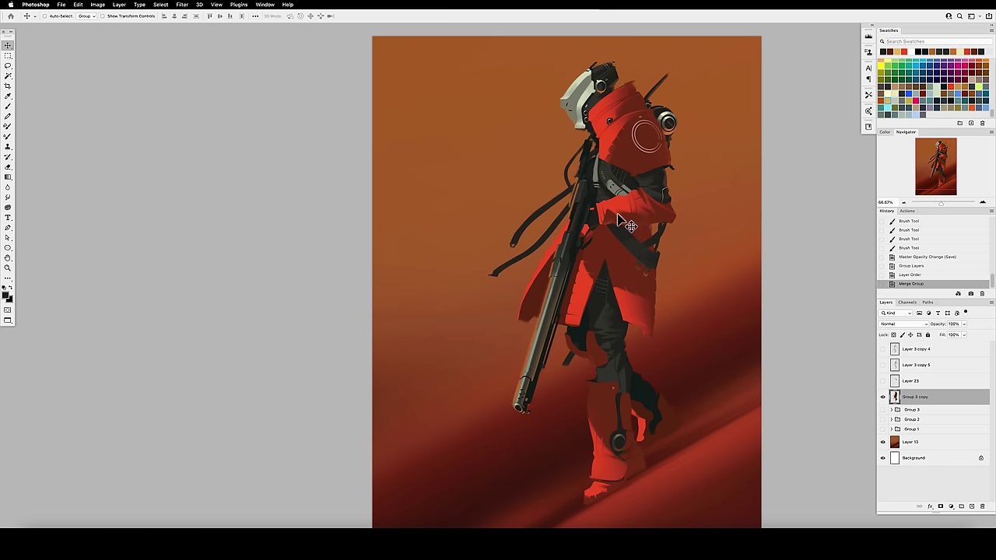
# Step: Brush soft shading over the chest and forearm on Group 3 copy, inside a selection loaded from a Group 2 layer, and deselect
pyautogui.press('b')
pyautogui.click(892, 420)
pyautogui.moveTo(991, 373); pyautogui.dragTo(987, 413)
pyautogui.keyDown('super'); pyautogui.click(901, 465); pyautogui.keyUp('super')
pyautogui.press('super+h')
pyautogui.keyDown('ctrl'); pyautogui.click(902, 385); pyautogui.keyUp('ctrl')
pyautogui.moveTo(605, 208); pyautogui.dragTo(609, 199)
pyautogui.moveTo(612, 199); pyautogui.dragTo(623, 201)
pyautogui.moveTo(623, 200); pyautogui.dragTo(626, 203)
pyautogui.moveTo(625, 202); pyautogui.dragTo(609, 179)
pyautogui.press('[')
pyautogui.press('[')
pyautogui.hotkey('ctrl', 'd')
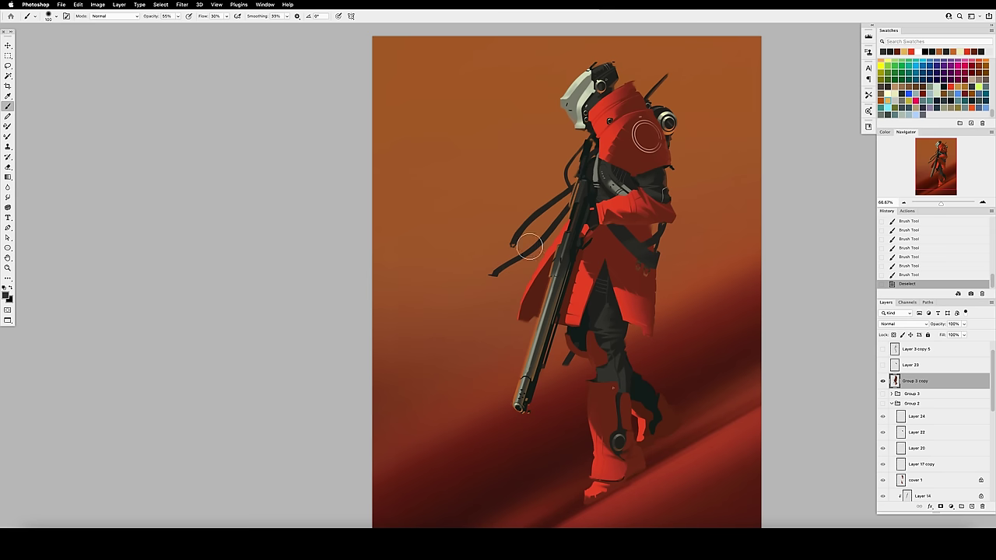
# Step: Choose another brush preset in Color Dodge mode, rotate the canvas view so the rifle lies horizontal, and duplicate the Group 3 copy layer
pyautogui.click(45, 15)
pyautogui.click(45, 226)
pyautogui.click(7, 260)
pyautogui.click(3, 263)
pyautogui.click(43, 264)
pyautogui.moveTo(489, 376)
pyautogui.mouseDown()
pyautogui.moveTo(399, 295)
pyautogui.moveTo(417, 253)
pyautogui.mouseUp()
pyautogui.press('b')
pyautogui.click(104, 16)
pyautogui.click(104, 107)
pyautogui.moveTo(896, 378); pyautogui.dragTo(900, 393)
# Step: Paint Color Dodge highlights along the rifle barrel from the muzzle, with 100% flow, 59% smoothing and a gray swatch
pyautogui.click(400, 288)
pyautogui.click(401, 288)
pyautogui.click(400, 289)
pyautogui.click(400, 289)
pyautogui.click(400, 289)
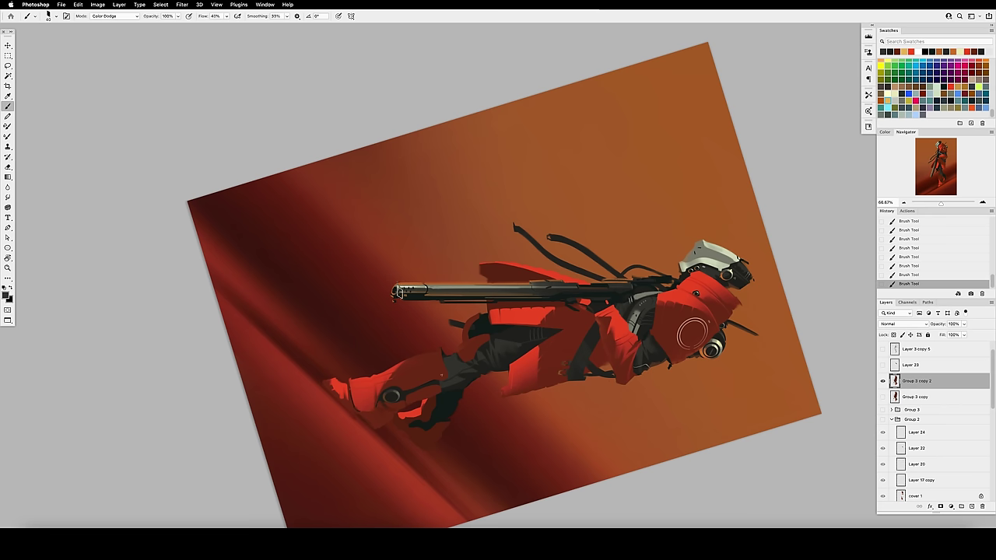
pyautogui.moveTo(424, 289); pyautogui.dragTo(529, 288)
pyautogui.hotkey('shift', '0')
pyautogui.moveTo(286, 16); pyautogui.dragTo(297, 31)
pyautogui.click(963, 92)
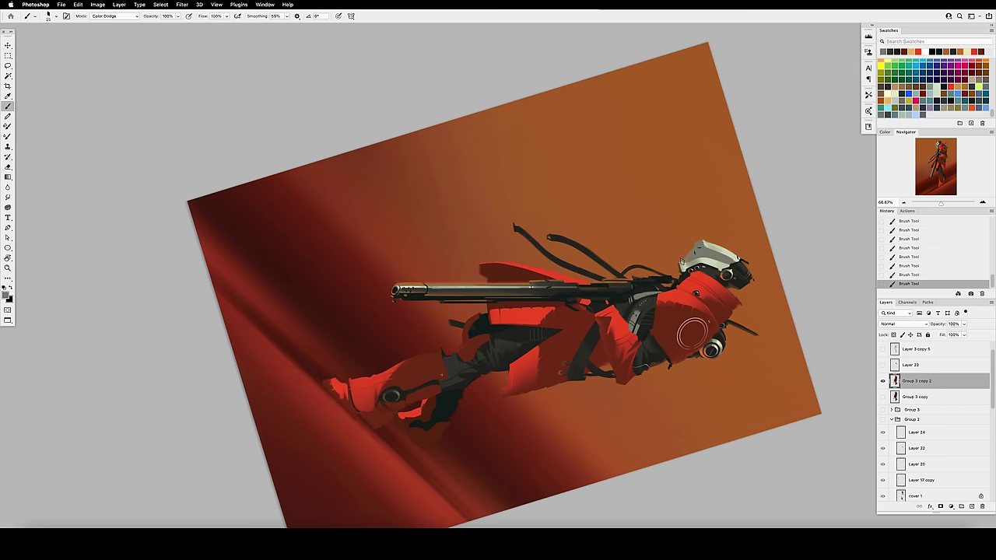
# Step: Return the view upright and paint Color Dodge highlights on the helmet at 30% opacity and 30% flow
pyautogui.press('r')
pyautogui.moveTo(136, 130)
pyautogui.mouseDown()
pyautogui.moveTo(277, 422)
pyautogui.moveTo(389, 506)
pyautogui.mouseUp()
pyautogui.press('super+plus')
pyautogui.press('super+z')
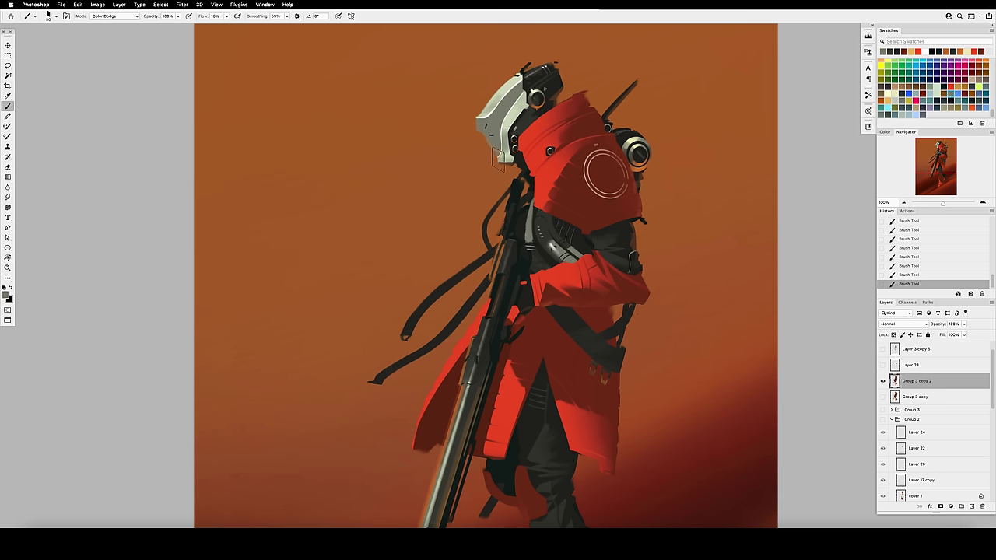
pyautogui.moveTo(514, 74)
pyautogui.mouseDown()
pyautogui.moveTo(519, 89)
pyautogui.moveTo(509, 95)
pyautogui.moveTo(520, 76)
pyautogui.mouseUp()
pyautogui.press('super+z')
pyautogui.press('3')
pyautogui.hotkey('shift', '3')
pyautogui.press('super+z')
pyautogui.moveTo(486, 117); pyautogui.dragTo(531, 75)
# Step: Tint the lower front of the helmet with a brighter orange brush in Overlay mode at 50% opacity
pyautogui.keyDown('alt'); pyautogui.click(487, 142); pyautogui.keyUp('alt')
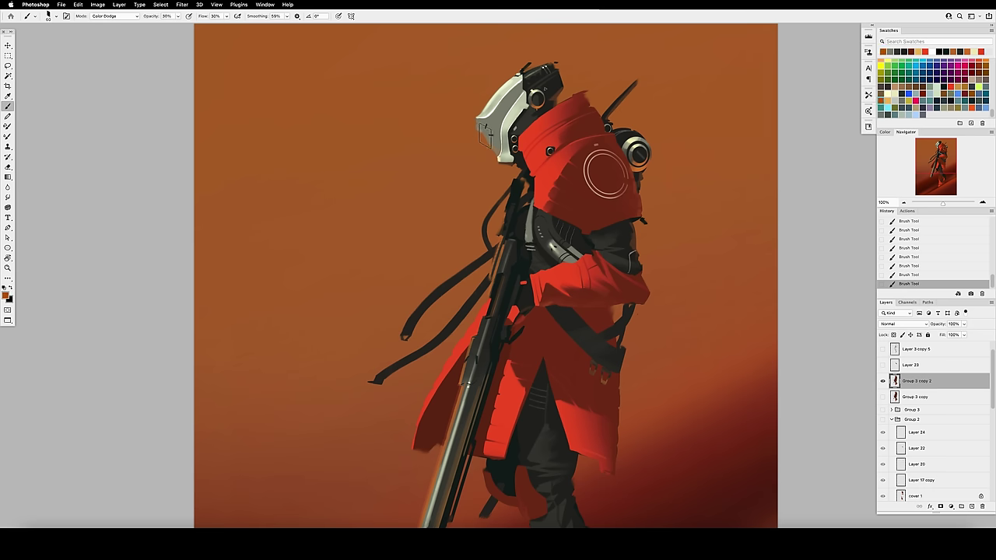
pyautogui.click(5, 295)
pyautogui.moveTo(576, 398); pyautogui.dragTo(590, 363)
pyautogui.click(661, 346)
pyautogui.click(114, 16)
pyautogui.click(112, 51)
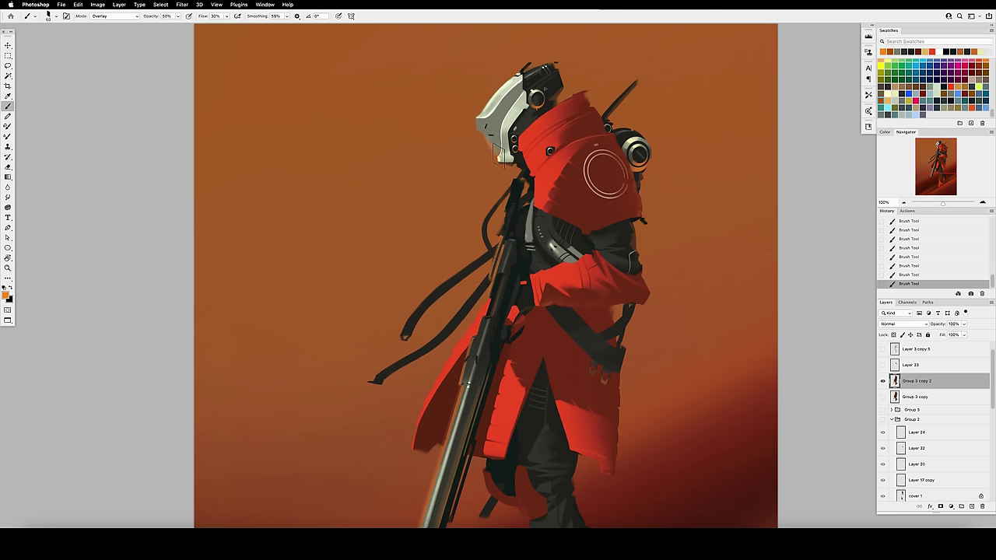
# Step: Step back three brush strokes to compare the helmet, restore them, and sample the helmet's pale color
pyautogui.press('super+minus')
pyautogui.click(922, 258)
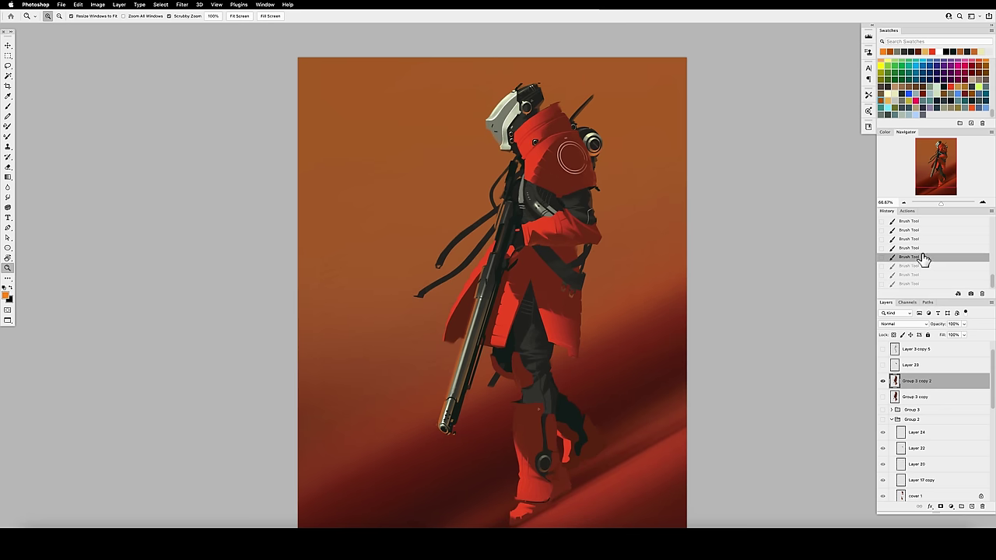
pyautogui.keyDown('alt'); pyautogui.click(492, 108); pyautogui.keyUp('alt')
pyautogui.press('super+shift+z')
pyautogui.press('super+shift+z')
pyautogui.press('super+shift+z')
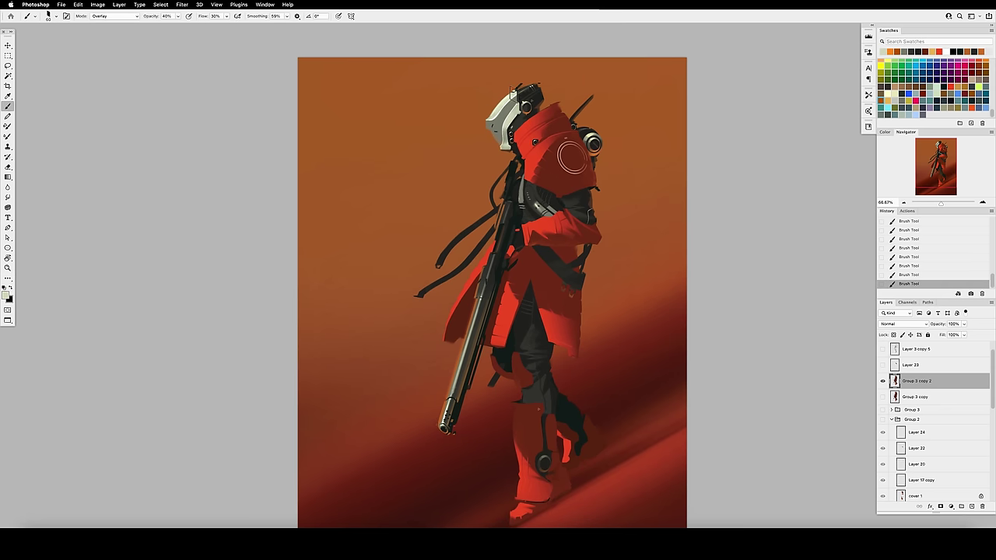
# Step: Fill a new layer with orange inside the outline of Group 3 copy 2 and set its blend mode to Overlay
pyautogui.click(971, 506)
pyautogui.keyDown('super'); pyautogui.click(894, 396); pyautogui.keyUp('super')
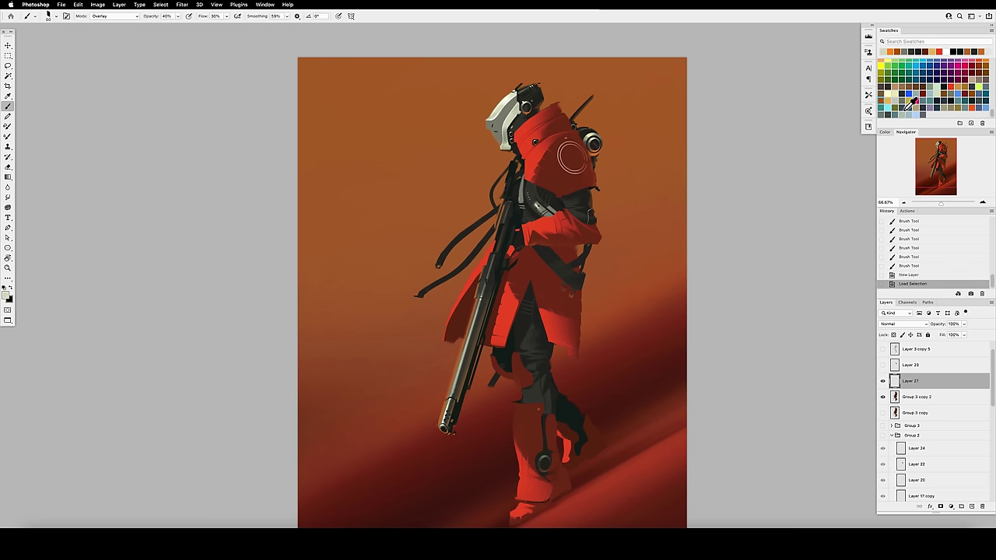
pyautogui.click(881, 101)
pyautogui.hotkey('alt', 'BackSpace')
pyautogui.press('super+d')
pyautogui.click(902, 324)
pyautogui.click(891, 425)
# Step: Raise the lightness and slightly shift the hue of the orange overlay layer with Hue/Saturation
pyautogui.press('super+u')
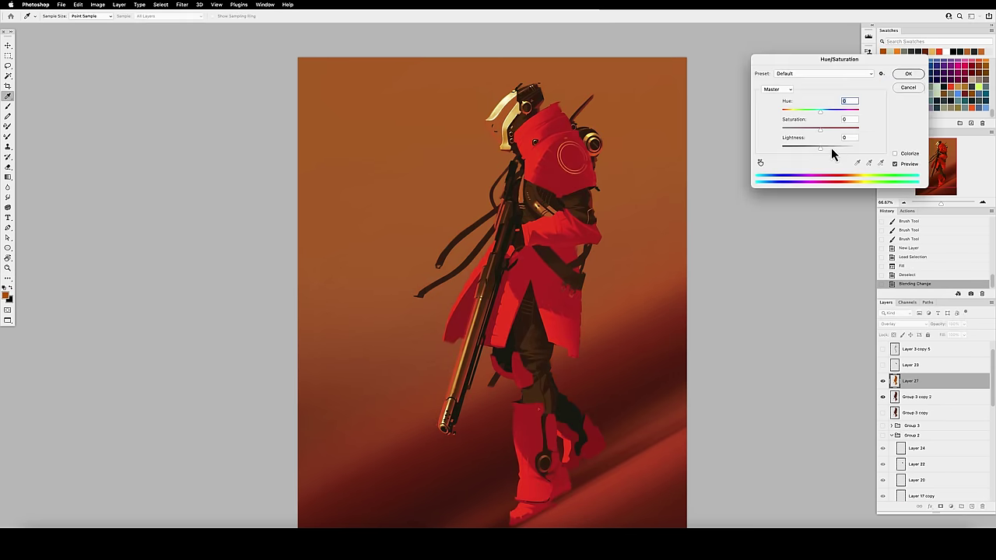
pyautogui.moveTo(820, 147); pyautogui.dragTo(833, 147)
pyautogui.moveTo(820, 111); pyautogui.dragTo(823, 111)
pyautogui.click(907, 74)
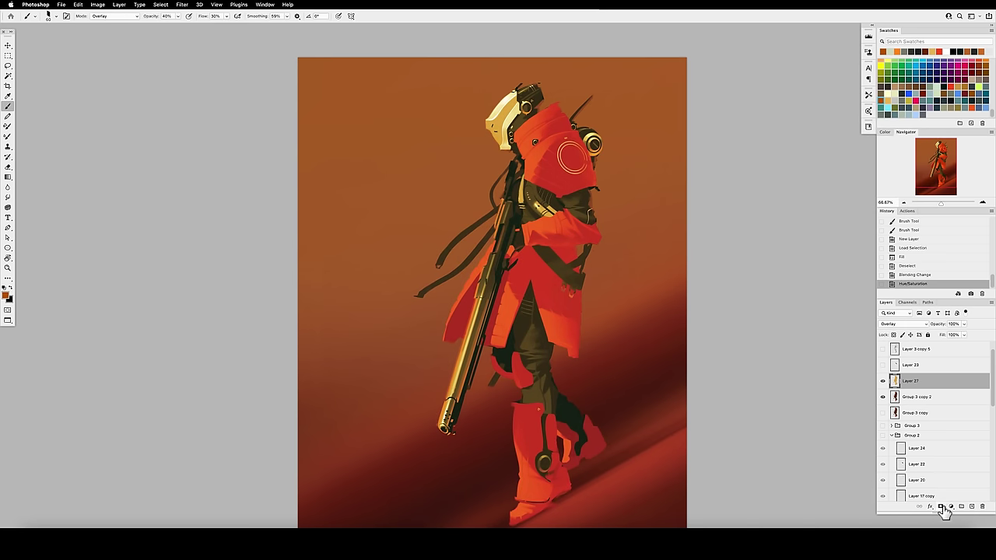
# Step: Add a black mask to the orange overlay, reveal the head with a radial gradient at 90% opacity, and flip the canvas horizontally
pyautogui.click(940, 506)
pyautogui.press('super+BackSpace')
pyautogui.press('g')
pyautogui.moveTo(516, 122); pyautogui.dragTo(603, 240)
pyautogui.press('super+z')
pyautogui.press('9')
pyautogui.press('super+shift+h')
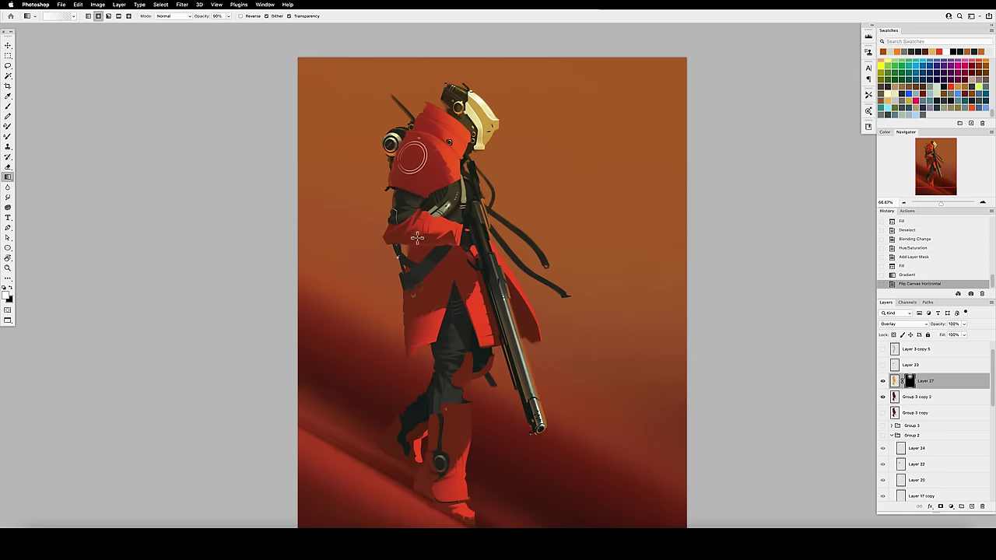
pyautogui.moveTo(456, 213); pyautogui.dragTo(456, 200)
# Step: Delete the masked orange overlay layer
pyautogui.moveTo(933, 382); pyautogui.dragTo(982, 505)
pyautogui.moveTo(566, 382); pyautogui.dragTo(590, 304)
pyautogui.press('z')
pyautogui.keyDown('alt'); pyautogui.click(590, 304); pyautogui.keyUp('alt')
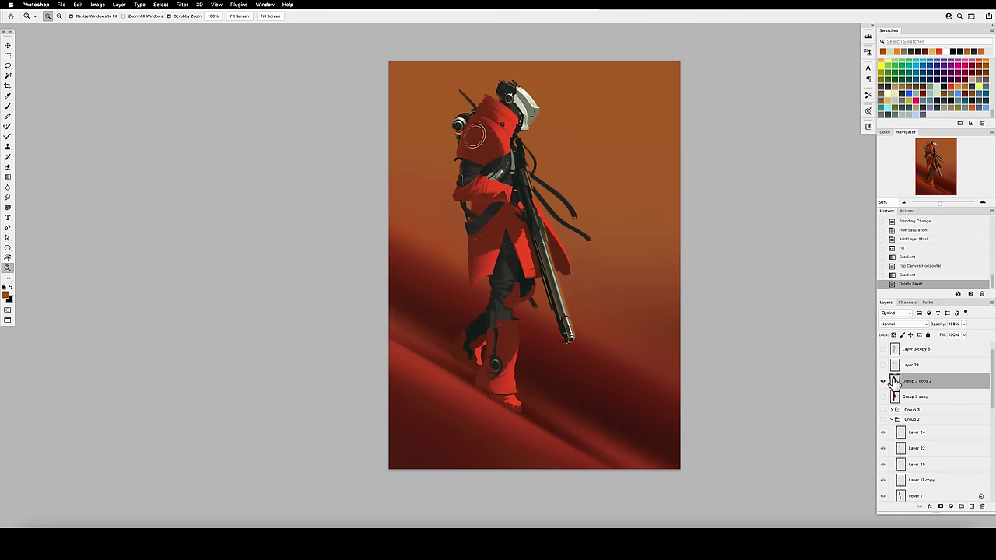
# Step: Create a new Color Dodge layer above Layer 23 and draw orange radial gradients from the canvas's upper edge down past the helmet
pyautogui.click(970, 507)
pyautogui.press('g')
pyautogui.click(899, 323)
pyautogui.click(908, 399)
pyautogui.moveTo(569, 68); pyautogui.dragTo(521, 239)
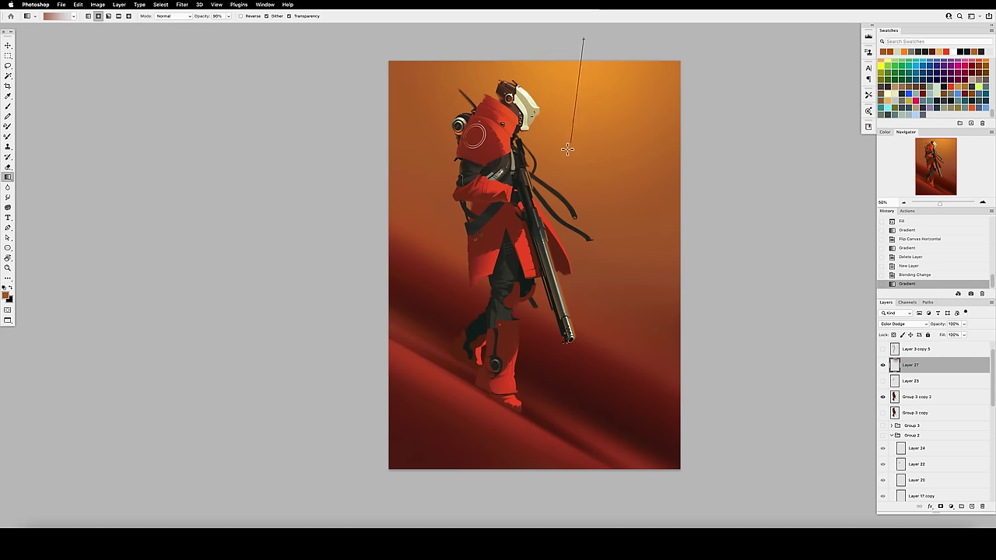
# Step: Compare the image with and without the gradient glow, nudge the glow layer, and set its opacity to 40%
pyautogui.click(881, 366)
pyautogui.click(882, 366)
pyautogui.press('v')
pyautogui.press('Up')
pyautogui.press('4')
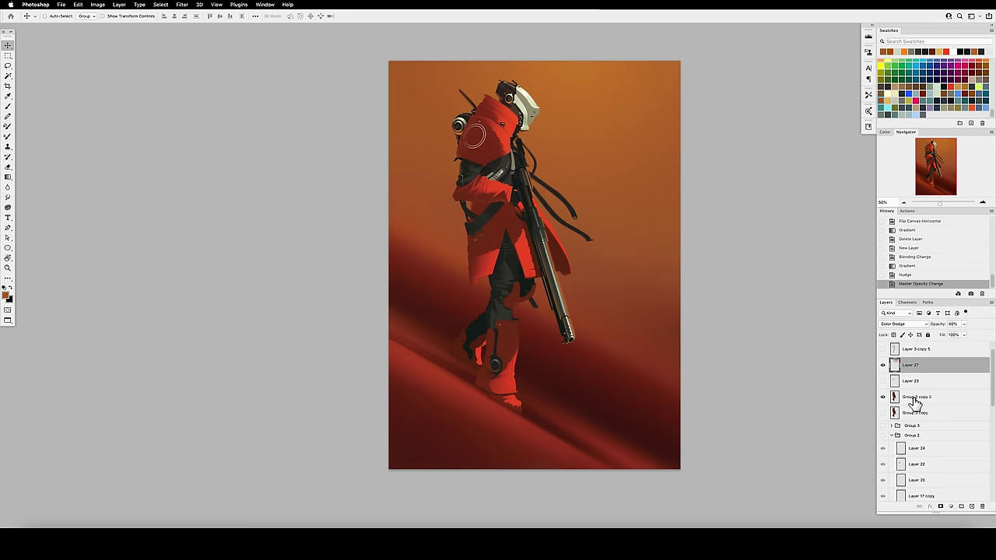
# Step: Create a new Color Dodge layer above Group 3 copy 2 and sample the background's orange for the brush
pyautogui.click(917, 398)
pyautogui.click(971, 506)
pyautogui.click(902, 324)
pyautogui.click(900, 398)
pyautogui.press('b')
pyautogui.keyDown('alt'); pyautogui.click(564, 109); pyautogui.keyUp('alt')
# Step: Flip the canvas back horizontally and choose a soft round brush preset
pyautogui.press('super+u')
pyautogui.click(97, 17)
pyautogui.click(97, 6)
pyautogui.click(56, 16)
pyautogui.click(54, 93)
pyautogui.click(481, 274)
# Step: Paint an orange glow over the helmet and down toward the rifle with an enlarged soft brush, undoing the last stroke
pyautogui.press(']')
pyautogui.press(']')
pyautogui.press(']')
pyautogui.press(']')
pyautogui.press(']')
pyautogui.press(']')
pyautogui.press(']')
pyautogui.press(']')
pyautogui.press(']')
pyautogui.press(']')
pyautogui.moveTo(536, 101); pyautogui.dragTo(560, 84)
pyautogui.moveTo(542, 187); pyautogui.dragTo(549, 128)
pyautogui.moveTo(544, 117)
pyautogui.mouseDown()
pyautogui.moveTo(563, 105)
pyautogui.moveTo(536, 95)
pyautogui.moveTo(558, 68)
pyautogui.moveTo(567, 71)
pyautogui.mouseUp()
pyautogui.press('super+z')
# Step: Erase glow behind the collar with a larger eraser, and dab orange glow over the upper shoulder with the soft brush
pyautogui.press('e')
pyautogui.press(']')
pyautogui.press(']')
pyautogui.press(']')
pyautogui.press(']')
pyautogui.moveTo(591, 101); pyautogui.dragTo(615, 119)
pyautogui.press('b')
pyautogui.click(593, 101)
pyautogui.click(592, 101)
pyautogui.click(593, 101)
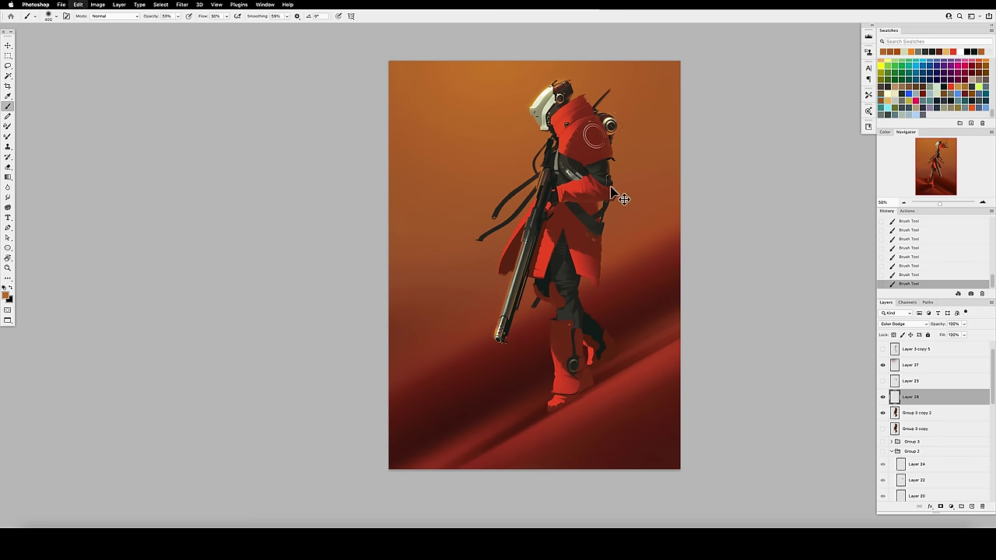
# Step: Shift the hue of the glow on Layer 28 slightly into negative values with Hue/Saturation
pyautogui.press('v')
pyautogui.press('super+u')
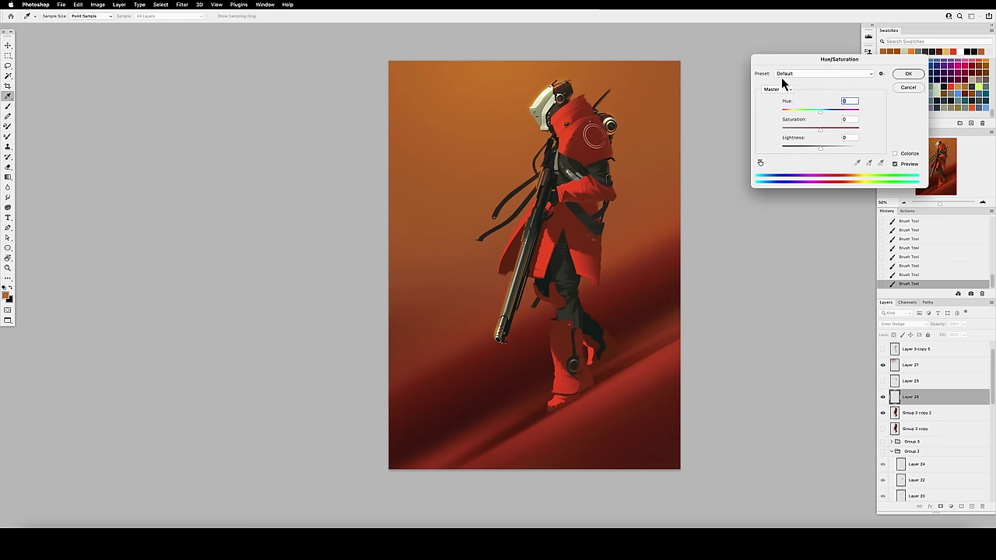
pyautogui.moveTo(819, 110); pyautogui.dragTo(814, 112)
pyautogui.press('Return')
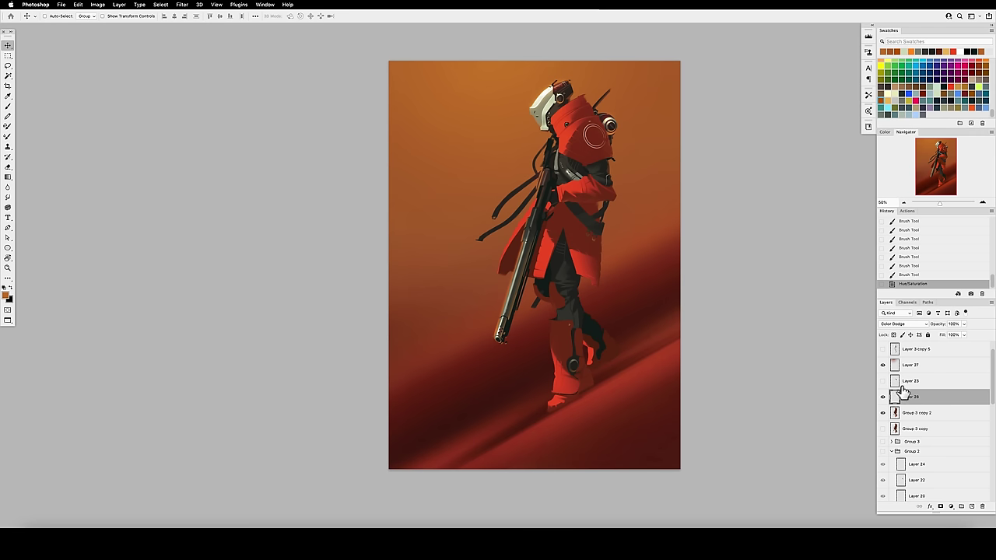
# Step: Create a new Lighten layer above Layer 23 and paint a reddish haze over the trailing straps with an enlarged brush
pyautogui.click(971, 507)
pyautogui.press('b')
pyautogui.click(902, 323)
pyautogui.click(894, 378)
pyautogui.press('0')
pyautogui.press(']')
pyautogui.press(']')
pyautogui.press(']')
pyautogui.press(']')
pyautogui.moveTo(529, 183); pyautogui.dragTo(498, 213)
pyautogui.moveTo(513, 219)
pyautogui.mouseDown()
pyautogui.moveTo(486, 237)
pyautogui.moveTo(544, 171)
pyautogui.mouseUp()
pyautogui.click(549, 156)
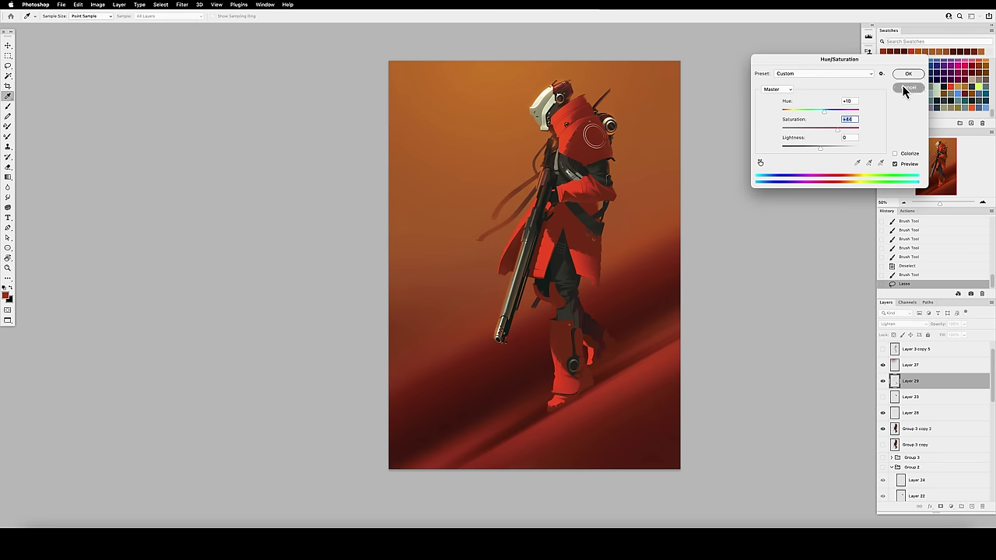
# Step: Cancel the Hue/Saturation adjustment and set Layer 29's opacity to 80%
pyautogui.click(907, 82)
pyautogui.press('8')
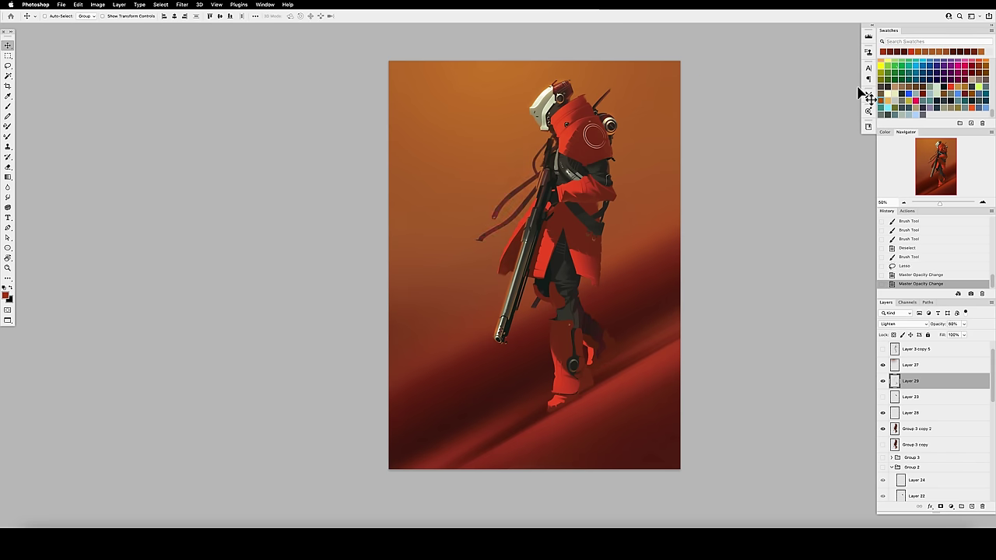
# Step: Create a new layer above Layer 29 and paint soft red haze over the lower boots and the dune ridge
pyautogui.press('super+shift+alt+n')
pyautogui.press('b')
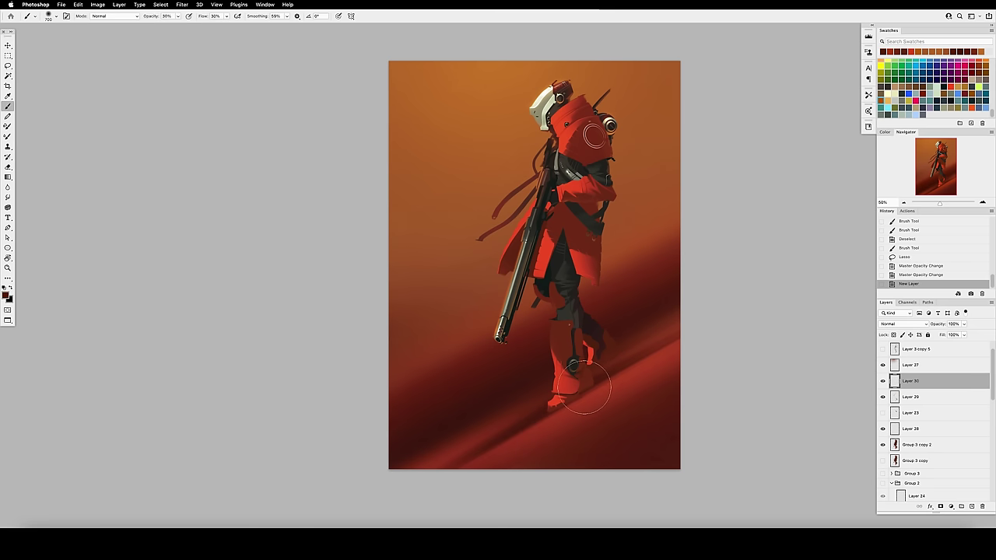
pyautogui.press('super+d')
pyautogui.moveTo(573, 395)
pyautogui.mouseDown()
pyautogui.moveTo(502, 432)
pyautogui.moveTo(544, 413)
pyautogui.mouseUp()
pyautogui.keyDown('alt'); pyautogui.click(586, 397); pyautogui.keyUp('alt')
pyautogui.moveTo(587, 398); pyautogui.dragTo(474, 445)
pyautogui.moveTo(475, 444); pyautogui.dragTo(593, 397)
pyautogui.moveTo(645, 363); pyautogui.dragTo(549, 396)
pyautogui.moveTo(648, 341); pyautogui.dragTo(520, 428)
# Step: Lower the brush flow to 20%, paint more haze over the lower ground, save, and flip the canvas horizontally
pyautogui.press('[')
pyautogui.press('[')
pyautogui.press('[')
pyautogui.press('2')
pyautogui.hotkey('shift', '2')
pyautogui.press('4')
pyautogui.press(']')
pyautogui.press(']')
pyautogui.press(']')
pyautogui.moveTo(467, 421); pyautogui.dragTo(448, 437)
pyautogui.press('super+s')
pyautogui.press('super+shift+h')
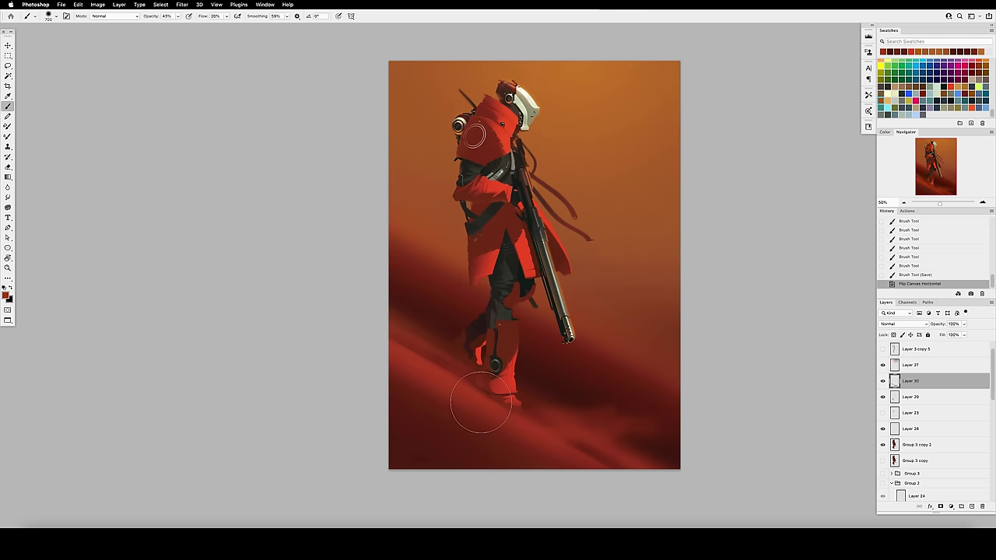
# Step: Paint haze across the front boot and dune edge, using colors sampled from the surrounding ground
pyautogui.moveTo(500, 410); pyautogui.dragTo(529, 399)
pyautogui.moveTo(506, 408); pyautogui.dragTo(544, 393)
pyautogui.moveTo(528, 401)
pyautogui.mouseDown()
pyautogui.moveTo(610, 374)
pyautogui.moveTo(649, 337)
pyautogui.moveTo(577, 340)
pyautogui.moveTo(511, 402)
pyautogui.mouseUp()
pyautogui.press('3')
pyautogui.keyDown('alt'); pyautogui.click(617, 361); pyautogui.keyUp('alt')
pyautogui.keyDown('alt'); pyautogui.click(463, 394); pyautogui.keyUp('alt')
pyautogui.press('.')
pyautogui.press(']')
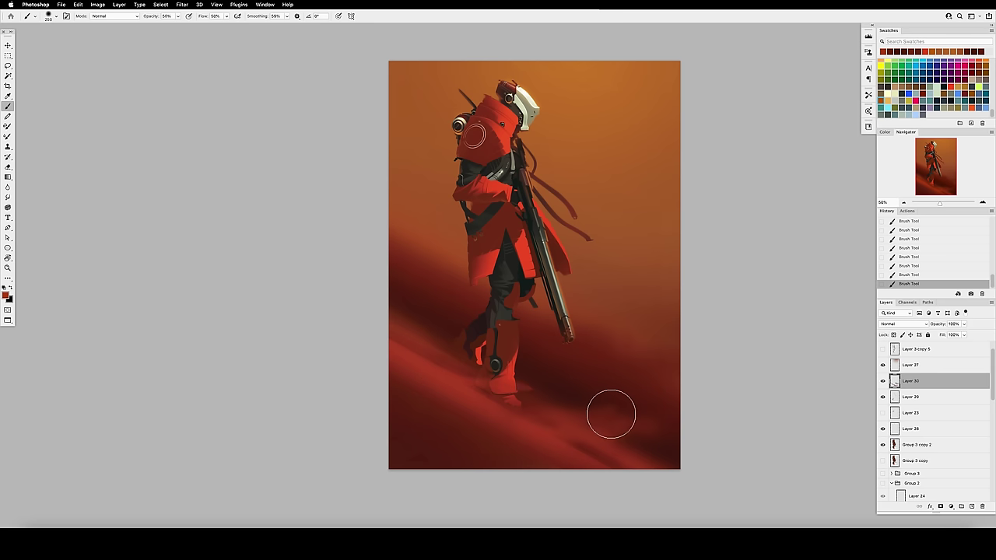
pyautogui.press('[')
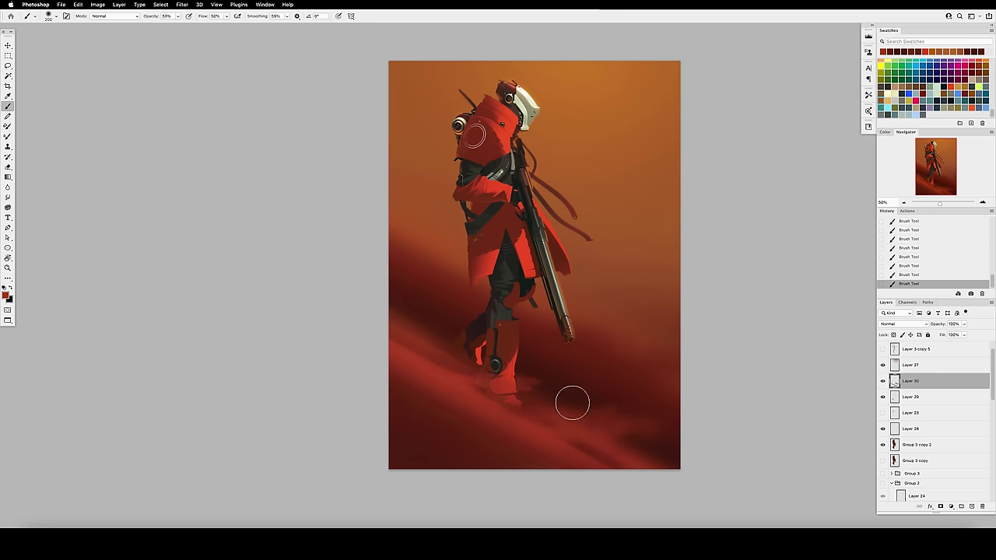
# Step: Smudge the haze on the dark slope below the rifle muzzle with a textured tip at 80–90% strength
pyautogui.press('r')
pyautogui.click(8, 197)
pyautogui.click(130, 218)
pyautogui.moveTo(555, 325)
pyautogui.mouseDown()
pyautogui.moveTo(548, 255)
pyautogui.moveTo(604, 353)
pyautogui.moveTo(661, 355)
pyautogui.mouseUp()
pyautogui.press('9')
pyautogui.press(']')
pyautogui.moveTo(623, 350)
pyautogui.mouseDown()
pyautogui.moveTo(583, 340)
pyautogui.moveTo(546, 369)
pyautogui.mouseUp()
pyautogui.moveTo(632, 340); pyautogui.dragTo(586, 291)
pyautogui.press('[')
pyautogui.press('8')
pyautogui.press('[')
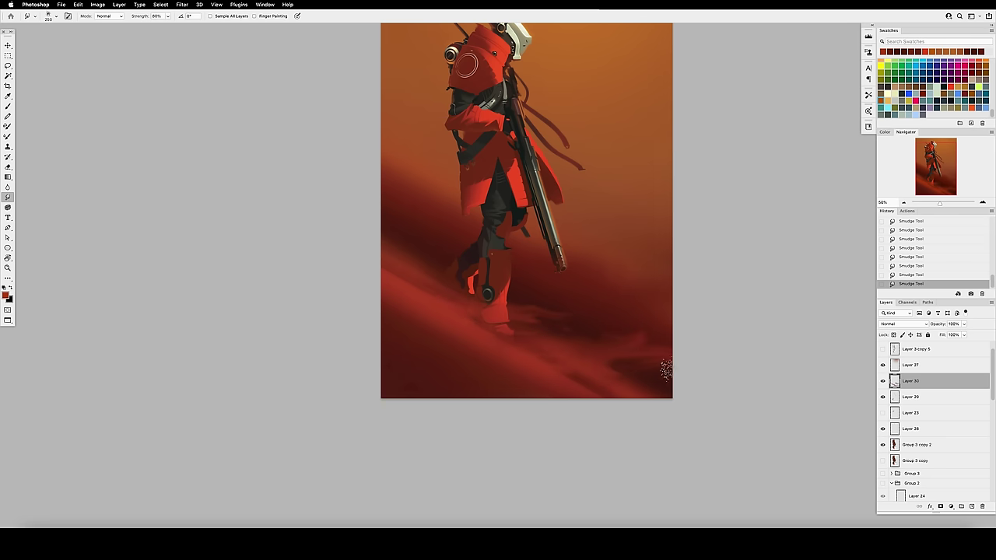
# Step: Erase excess haze along the slope and dune ridge with an enlarged eraser, and undo the last stroke
pyautogui.press('e')
pyautogui.press(']')
pyautogui.press(']')
pyautogui.press(']')
pyautogui.press(']')
pyautogui.moveTo(653, 335); pyautogui.dragTo(622, 332)
pyautogui.moveTo(606, 327); pyautogui.dragTo(579, 315)
pyautogui.moveTo(549, 309)
pyautogui.mouseDown()
pyautogui.moveTo(508, 300)
pyautogui.moveTo(490, 319)
pyautogui.mouseUp()
pyautogui.moveTo(535, 336); pyautogui.dragTo(506, 326)
pyautogui.moveTo(490, 319); pyautogui.dragTo(460, 305)
pyautogui.press('super+z')
# Step: Try to smudge the haze around the boots and near the rifle muzzle with a smaller tip
pyautogui.press('r')
pyautogui.moveTo(474, 307); pyautogui.dragTo(500, 286)
pyautogui.press('[')
pyautogui.press('[')
pyautogui.press('[')
pyautogui.moveTo(466, 315); pyautogui.dragTo(473, 308)
pyautogui.moveTo(473, 308); pyautogui.dragTo(467, 305)
pyautogui.moveTo(469, 307); pyautogui.dragTo(459, 314)
pyautogui.moveTo(464, 309); pyautogui.dragTo(458, 315)
pyautogui.moveTo(460, 313); pyautogui.dragTo(456, 316)
pyautogui.press('[')
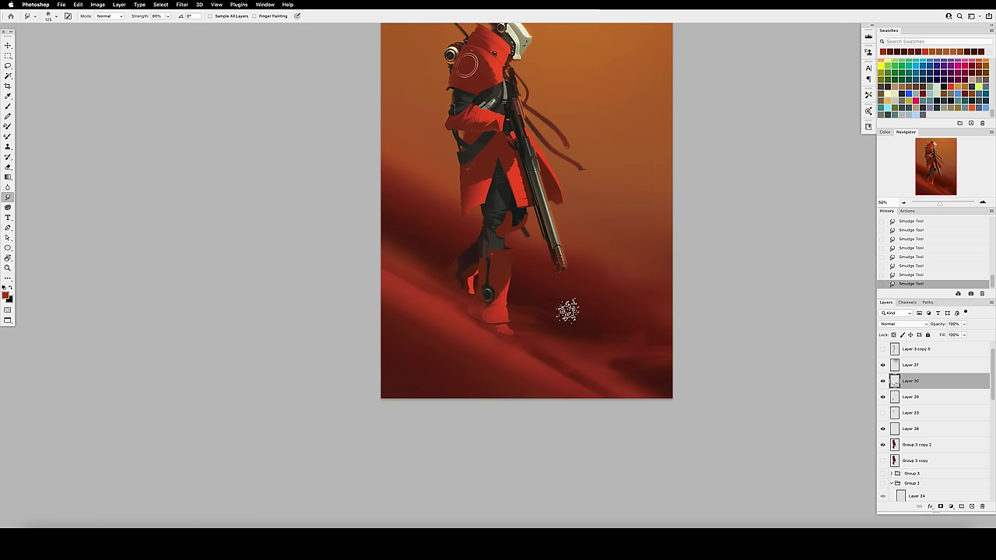
pyautogui.moveTo(572, 252); pyautogui.dragTo(534, 275)
pyautogui.press('9')
pyautogui.press(']')
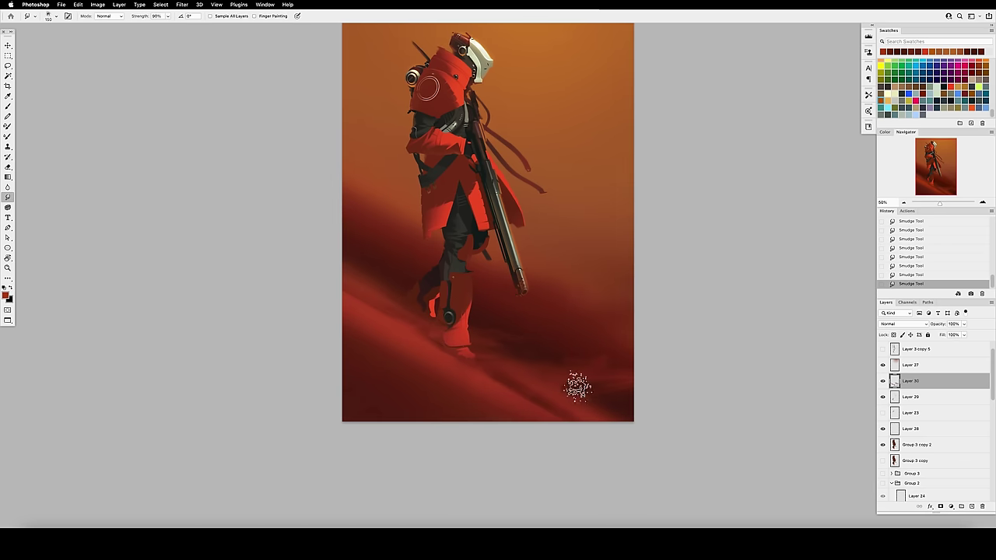
# Step: Undo the last six smudge strokes
pyautogui.press('super+z')
pyautogui.press('super+z')
pyautogui.press('super+z')
pyautogui.press('super+z')
pyautogui.press('super+z')
pyautogui.press('super+z')
# Step: Brush red haze over the lower dune and slope in front of the boots, sampling the background color
pyautogui.press('b')
pyautogui.moveTo(498, 384); pyautogui.dragTo(491, 381)
pyautogui.moveTo(492, 381); pyautogui.dragTo(497, 387)
pyautogui.moveTo(504, 389); pyautogui.dragTo(500, 394)
pyautogui.moveTo(501, 393); pyautogui.dragTo(528, 398)
pyautogui.moveTo(545, 400)
pyautogui.mouseDown()
pyautogui.moveTo(577, 403)
pyautogui.moveTo(446, 371)
pyautogui.mouseUp()
pyautogui.keyDown('alt'); pyautogui.click(553, 305); pyautogui.keyUp('alt')
pyautogui.press('.')
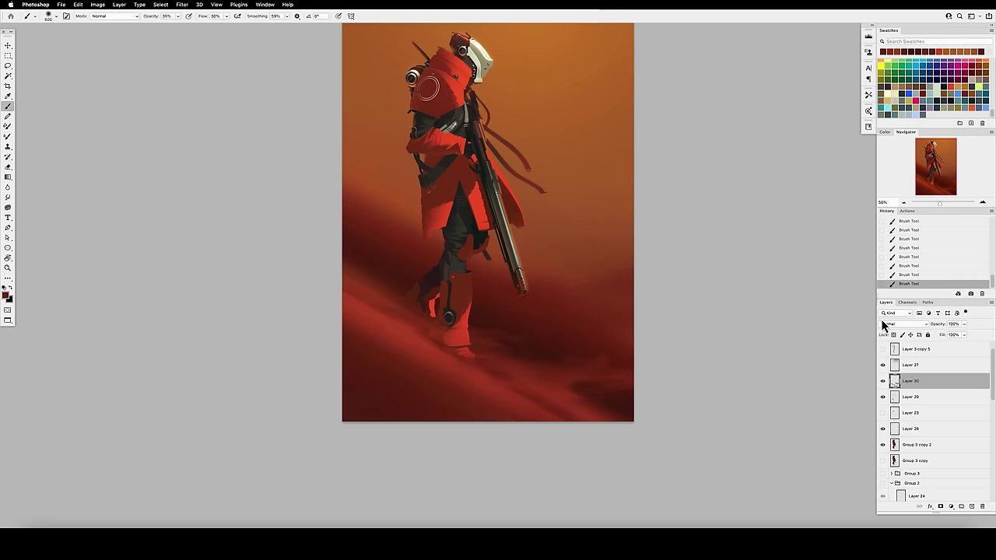
# Step: Erase part of the haze on the slope ahead of the boots, and toggle Layer 30's visibility to compare
pyautogui.press('e')
pyautogui.moveTo(594, 355)
pyautogui.mouseDown()
pyautogui.moveTo(604, 355)
pyautogui.moveTo(581, 384)
pyautogui.mouseUp()
pyautogui.moveTo(581, 385); pyautogui.dragTo(545, 365)
pyautogui.moveTo(529, 358); pyautogui.dragTo(482, 327)
pyautogui.click(882, 382)
pyautogui.click(882, 381)
# Step: Apply a Motion Blur to the haze on Layer 30
pyautogui.click(182, 4)
pyautogui.moveTo(204, 105)
pyautogui.click(309, 146)
pyautogui.click(666, 277)
pyautogui.press('Return')
# Step: Create a new layer above Layer 30 and configure the brush with Scattering and Shape Dynamics for specks
pyautogui.press('super+alt+shift+n')
pyautogui.press('b')
pyautogui.press('F5')
pyautogui.click(579, 135)
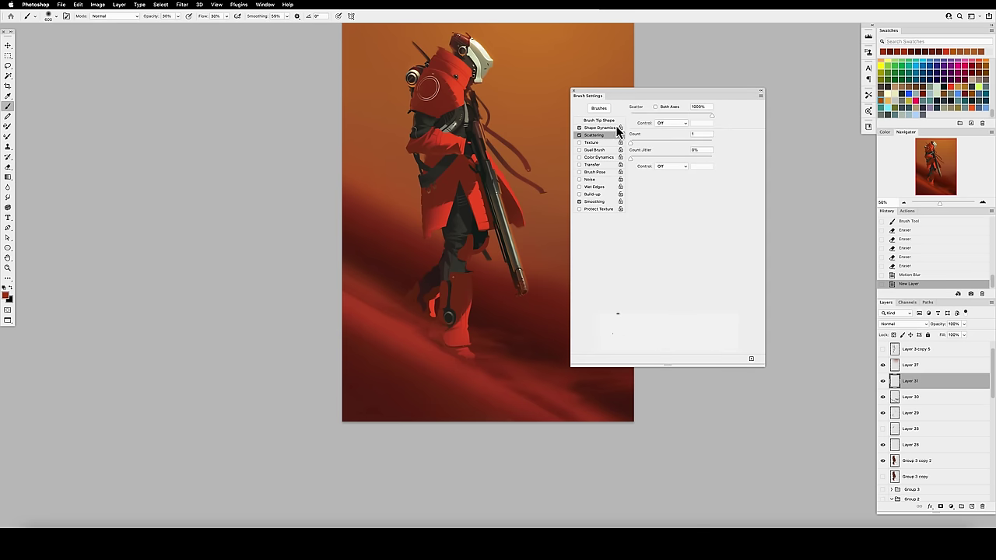
pyautogui.click(603, 128)
pyautogui.click(584, 164)
pyautogui.press('F5')
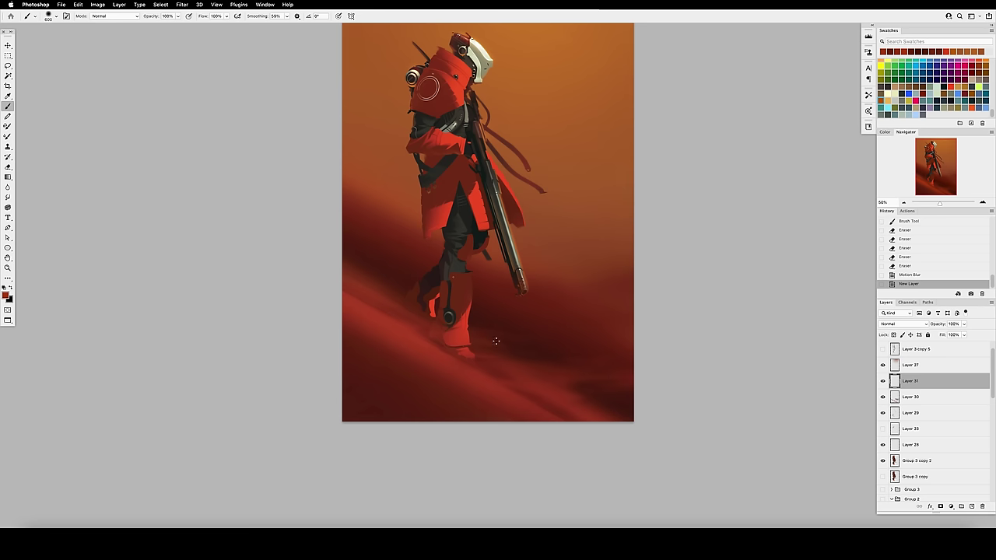
# Step: Undo the test stroke, shrink the scatter brush to a tiny size, and set its painting mode to Dissolve
pyautogui.press('super+z')
pyautogui.press('[')
pyautogui.press('[')
pyautogui.press('[')
pyautogui.press('[')
pyautogui.press('[')
pyautogui.press('[')
pyautogui.press('[')
pyautogui.press('[')
pyautogui.press('[')
pyautogui.press('[')
pyautogui.press('[')
pyautogui.press('[')
pyautogui.press('[')
pyautogui.press('[')
pyautogui.press('[')
pyautogui.press('[')
pyautogui.press('[')
pyautogui.press('[')
pyautogui.click(384, 300)
pyautogui.click(114, 15)
pyautogui.click(111, 37)
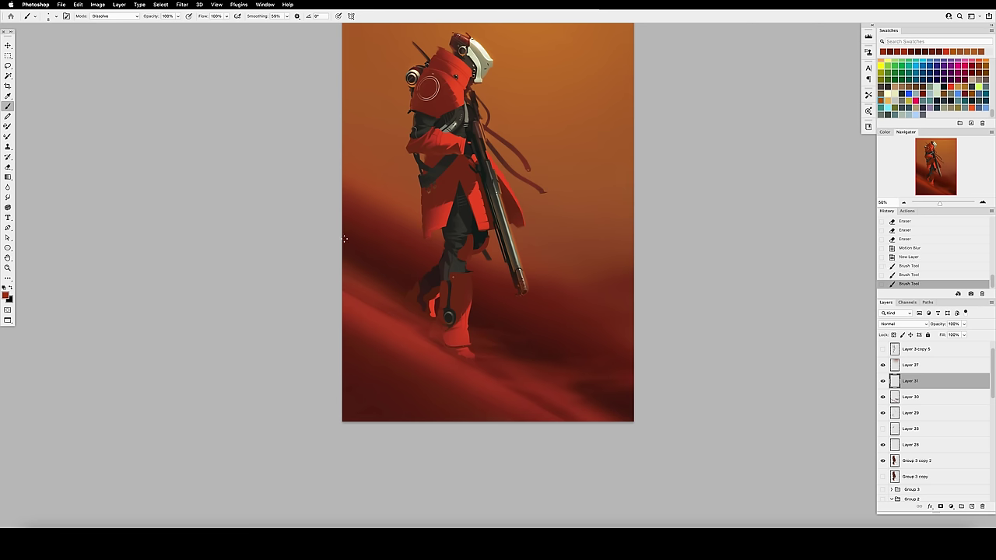
# Step: Dab fine specks at the edge of the dark slope on Layer 31, save, and flip the canvas horizontally
pyautogui.press('[')
pyautogui.press('[')
pyautogui.press('[')
pyautogui.press('[')
pyautogui.click(627, 348)
pyautogui.click(626, 348)
pyautogui.press('super+s')
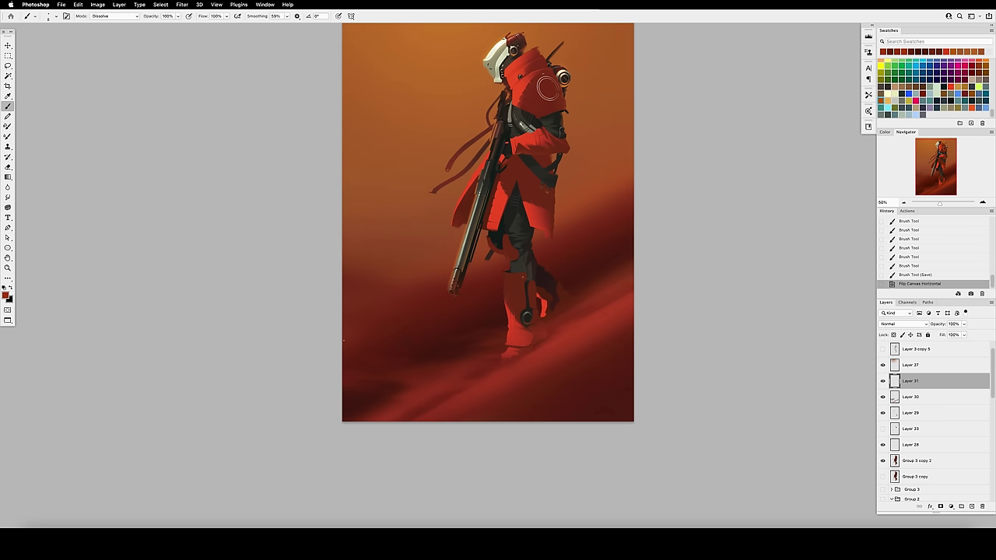
# Step: Try Color Dodge blending on Layer 31 with a few test specks, and restore the blend mode to Normal
pyautogui.click(902, 324)
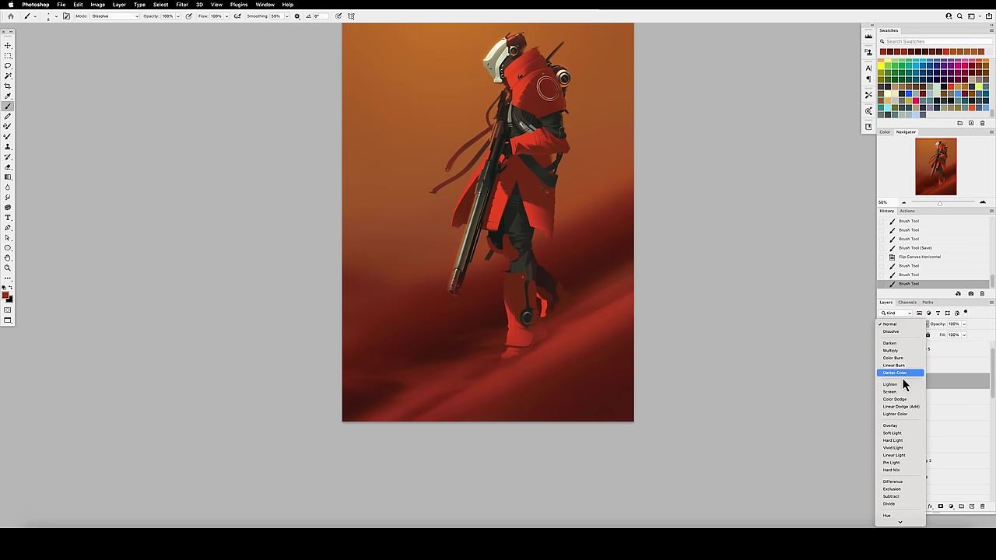
pyautogui.click(904, 398)
pyautogui.click(475, 193)
pyautogui.click(512, 197)
pyautogui.click(548, 203)
pyautogui.click(585, 208)
pyautogui.click(902, 324)
pyautogui.click(896, 250)
# Step: Scatter specks across the lower slope on Layer 31, and sample a ground red for a slightly larger brush
pyautogui.moveTo(371, 376); pyautogui.dragTo(455, 386)
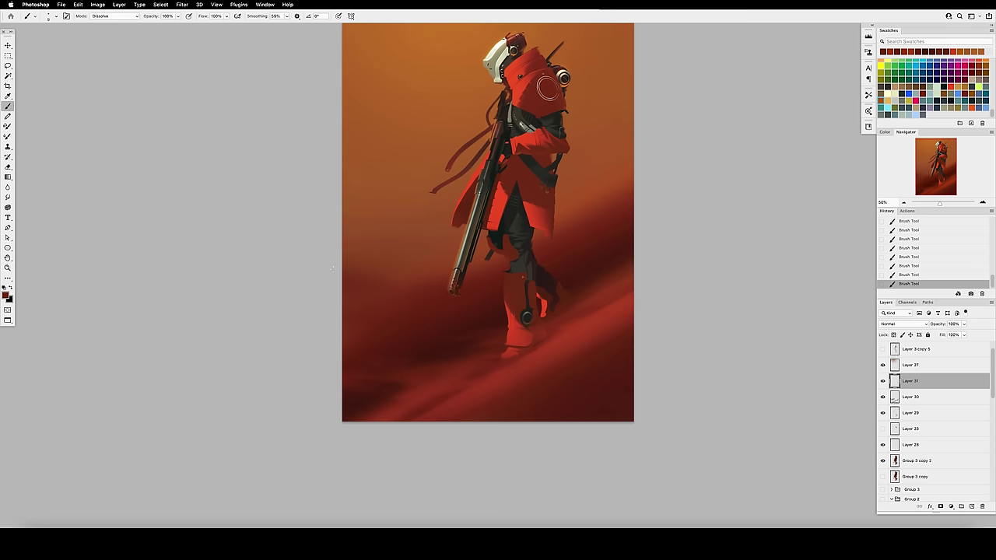
pyautogui.keyDown('alt'); pyautogui.click(544, 347); pyautogui.keyUp('alt')
pyautogui.press(']')
pyautogui.press(']')
pyautogui.moveTo(469, 60); pyautogui.dragTo(456, 162)
# Step: Create a new layer above Layer 31 and scatter light orange specks over the background and ground
pyautogui.keyDown('alt'); pyautogui.click(403, 137); pyautogui.keyUp('alt')
pyautogui.click(972, 506)
pyautogui.click(6, 295)
pyautogui.click(672, 345)
pyautogui.press('b')
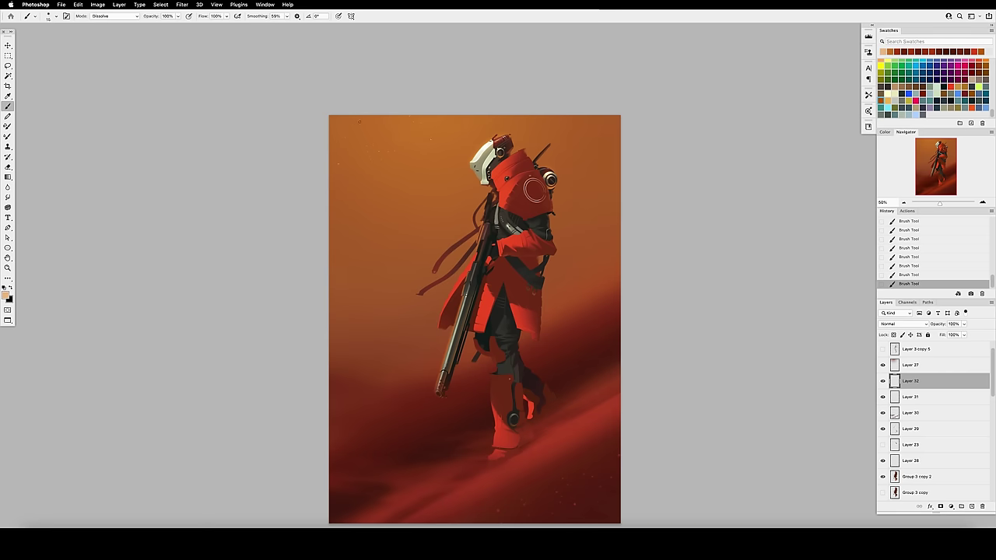
# Step: Set Layer 32's blend mode to Overlay and soften its specks with a Gaussian Blur
pyautogui.click(896, 324)
pyautogui.click(899, 428)
pyautogui.click(182, 5)
pyautogui.moveTo(202, 104)
pyautogui.click(323, 130)
pyautogui.press('Return')
# Step: Smudge the specks on Layer 31 around the legs and lower slope with an enlarged brush, and save the document
pyautogui.click(895, 397)
pyautogui.moveTo(465, 365); pyautogui.dragTo(459, 329)
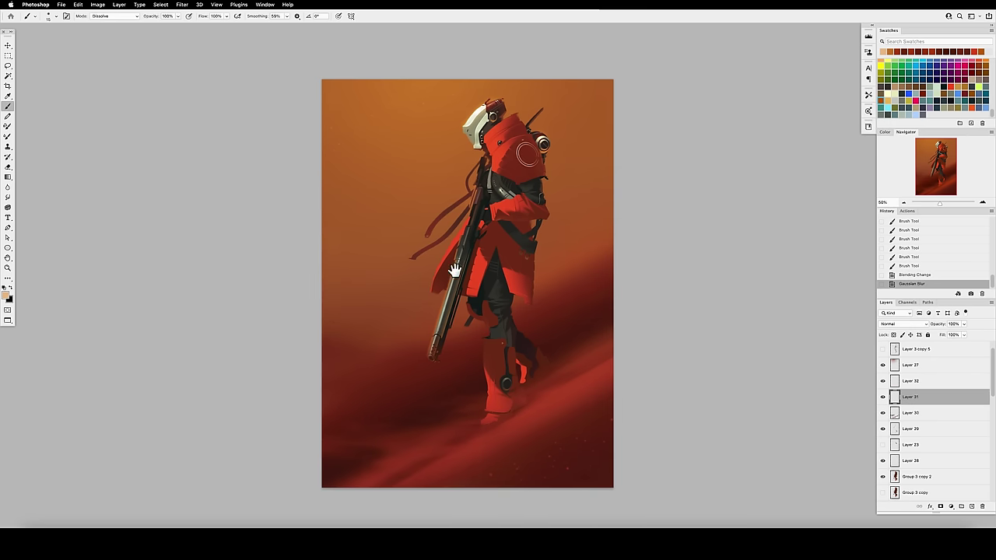
pyautogui.click(182, 5)
pyautogui.press('r')
pyautogui.press(']')
pyautogui.press(']')
pyautogui.moveTo(443, 420)
pyautogui.mouseDown()
pyautogui.moveTo(427, 412)
pyautogui.moveTo(462, 393)
pyautogui.mouseUp()
pyautogui.moveTo(467, 392); pyautogui.dragTo(492, 385)
pyautogui.moveTo(498, 475); pyautogui.dragTo(514, 467)
pyautogui.moveTo(568, 471)
pyautogui.mouseDown()
pyautogui.moveTo(591, 468)
pyautogui.moveTo(558, 471)
pyautogui.mouseUp()
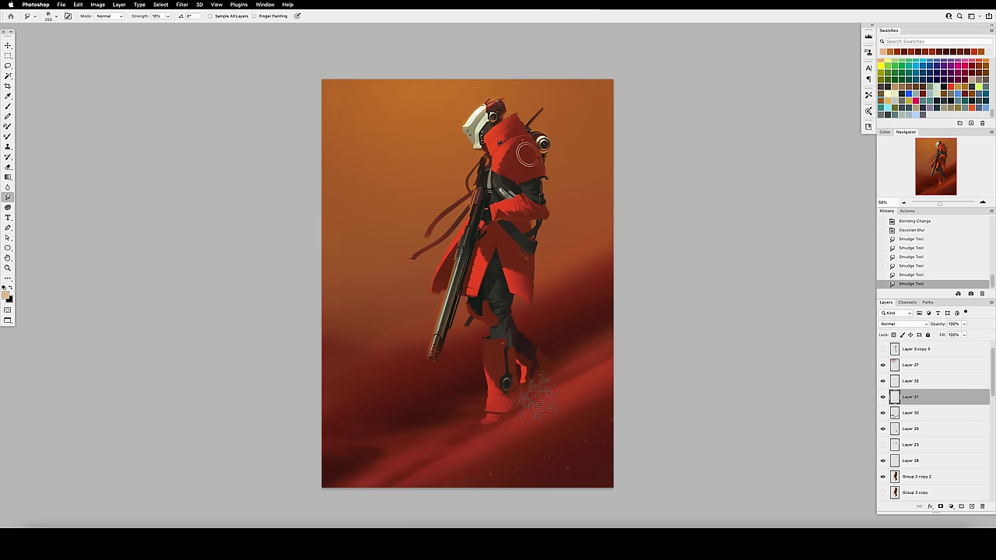
pyautogui.moveTo(538, 401); pyautogui.dragTo(550, 394)
pyautogui.moveTo(545, 396); pyautogui.dragTo(532, 404)
pyautogui.press('super+s')
# Step: Create a new layer directly above Layer 13, sample the dark knee-joint colour and choose the 900 px DPSBrushes preset
pyautogui.moveTo(992, 394); pyautogui.dragTo(987, 510)
pyautogui.click(930, 481)
pyautogui.press('super+alt+shift+n')
pyautogui.press('b')
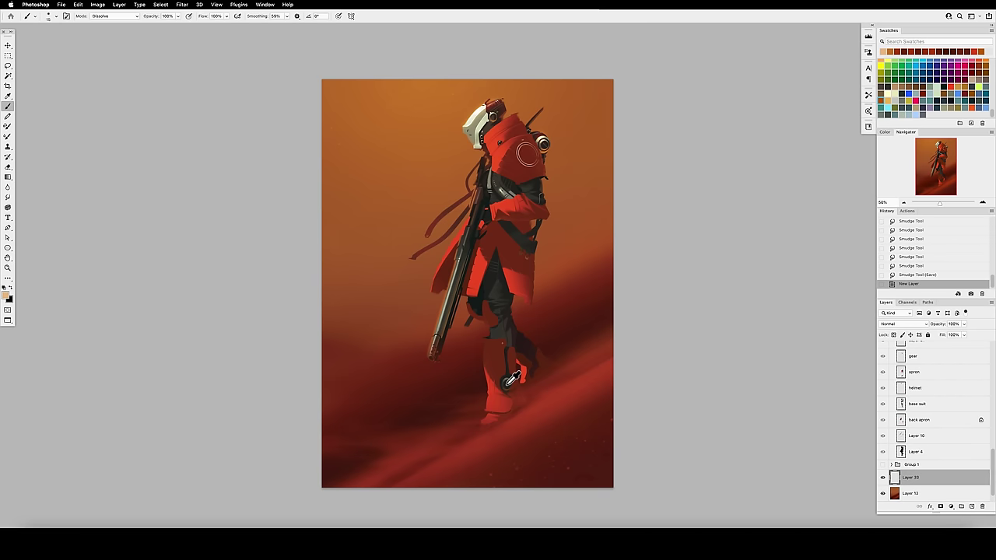
pyautogui.keyDown('alt'); pyautogui.click(507, 384); pyautogui.keyUp('alt')
pyautogui.click(55, 17)
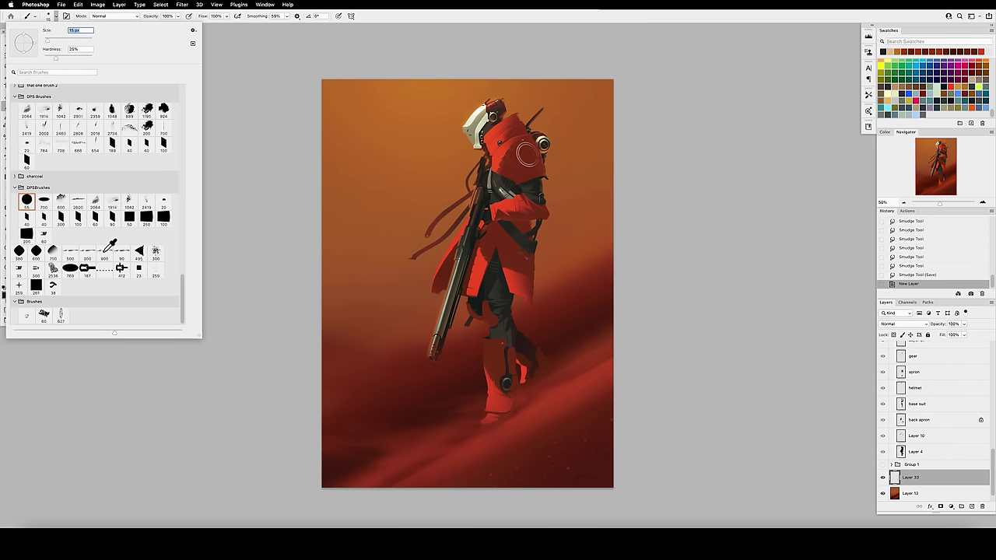
pyautogui.click(104, 256)
pyautogui.click(201, 418)
# Step: Paint dark textured rock strokes on the lower slope behind the figure, enlarging the brush for broader coverage
pyautogui.moveTo(549, 414); pyautogui.dragTo(603, 393)
pyautogui.moveTo(596, 393)
pyautogui.mouseDown()
pyautogui.moveTo(583, 397)
pyautogui.moveTo(593, 397)
pyautogui.mouseUp()
pyautogui.moveTo(599, 420)
pyautogui.mouseDown()
pyautogui.moveTo(582, 416)
pyautogui.moveTo(548, 444)
pyautogui.mouseUp()
pyautogui.press(']')
pyautogui.press(']')
pyautogui.press(']')
pyautogui.press(']')
pyautogui.press(']')
pyautogui.press(']')
pyautogui.press(']')
pyautogui.press(']')
pyautogui.moveTo(556, 446)
pyautogui.mouseDown()
pyautogui.moveTo(582, 444)
pyautogui.moveTo(537, 440)
pyautogui.mouseUp()
# Step: Erase the excess dark paint along the upper edge of the slope behind the figure
pyautogui.press('e')
pyautogui.moveTo(529, 436)
pyautogui.mouseDown()
pyautogui.moveTo(501, 448)
pyautogui.moveTo(564, 412)
pyautogui.mouseUp()
pyautogui.moveTo(556, 412); pyautogui.dragTo(591, 377)
pyautogui.moveTo(583, 373); pyautogui.dragTo(599, 350)
pyautogui.moveTo(592, 336); pyautogui.dragTo(591, 304)
# Step: Add short dark strokes to the lower slope near the feet with a smaller brush
pyautogui.press('b')
pyautogui.scroll(-2, 596, 298)
pyautogui.press('[')
pyautogui.press('[')
pyautogui.press('[')
pyautogui.moveTo(498, 390); pyautogui.dragTo(490, 396)
pyautogui.moveTo(498, 392); pyautogui.dragTo(482, 401)
pyautogui.moveTo(494, 395); pyautogui.dragTo(479, 402)
pyautogui.moveTo(490, 394); pyautogui.dragTo(509, 389)
pyautogui.moveTo(521, 385); pyautogui.dragTo(505, 393)
pyautogui.moveTo(518, 388); pyautogui.dragTo(501, 395)
# Step: Hide Layer 33, try dark rock strokes of varying size on a new layer above it, and clear that layer
pyautogui.click(882, 493)
pyautogui.click(56, 16)
pyautogui.click(213, 426)
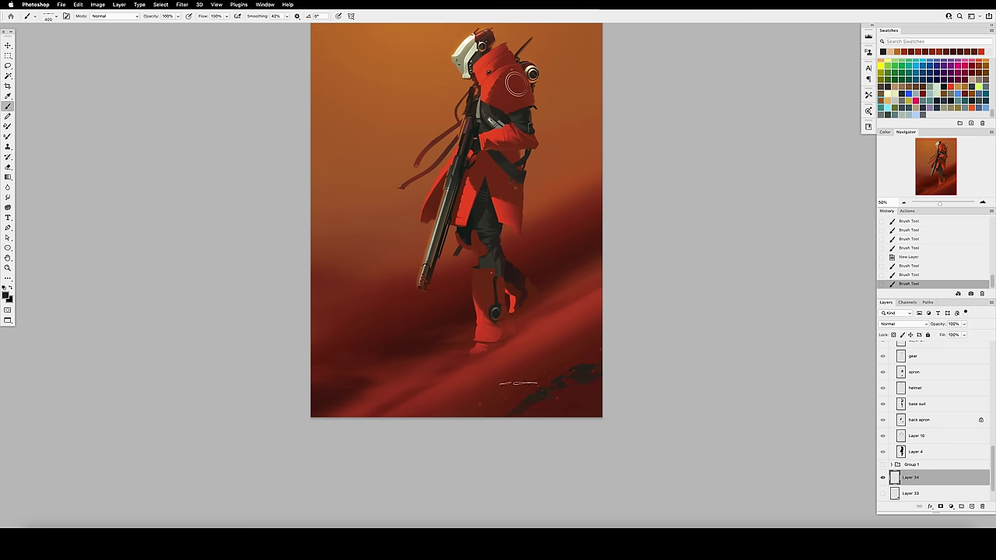
pyautogui.press(']')
pyautogui.press(']')
pyautogui.press(']')
pyautogui.press(']')
pyautogui.moveTo(592, 368); pyautogui.dragTo(554, 411)
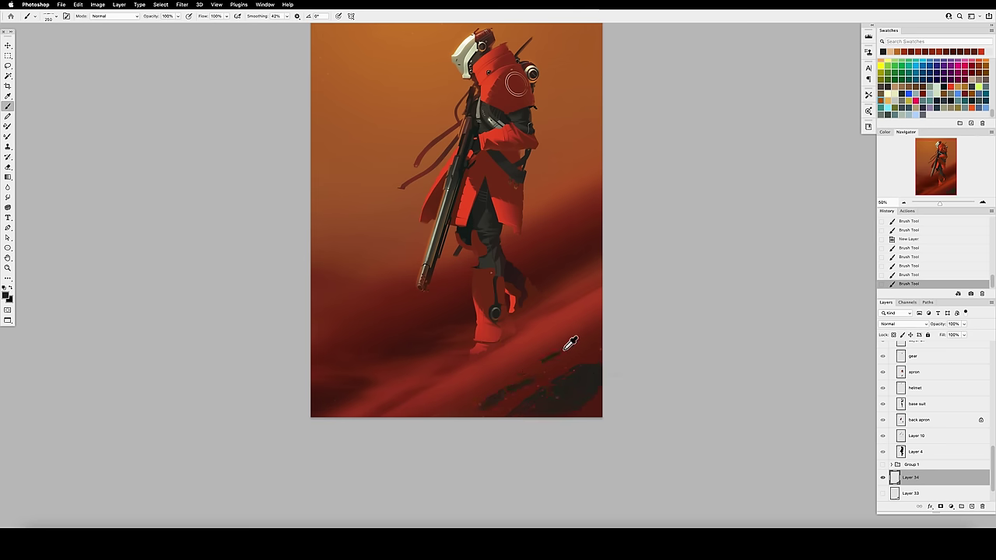
pyautogui.press('[')
pyautogui.press('[')
pyautogui.press('[')
pyautogui.moveTo(548, 354); pyautogui.dragTo(505, 373)
pyautogui.moveTo(513, 375); pyautogui.dragTo(497, 383)
pyautogui.press('super+a')
pyautogui.press('BackSpace')
# Step: Choose a 100 px eraser brush, dab at the lower slope, remove the selection, and make Layer 33 visible and active
pyautogui.press('e')
pyautogui.click(49, 15)
pyautogui.doubleClick(163, 218)
pyautogui.click(551, 389)
pyautogui.click(548, 390)
pyautogui.press('super+d')
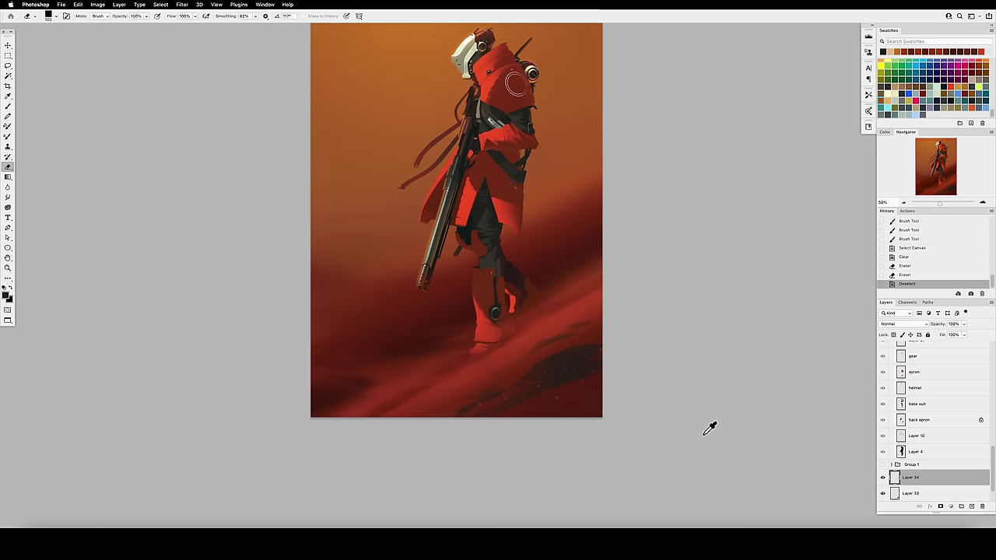
pyautogui.click(896, 495)
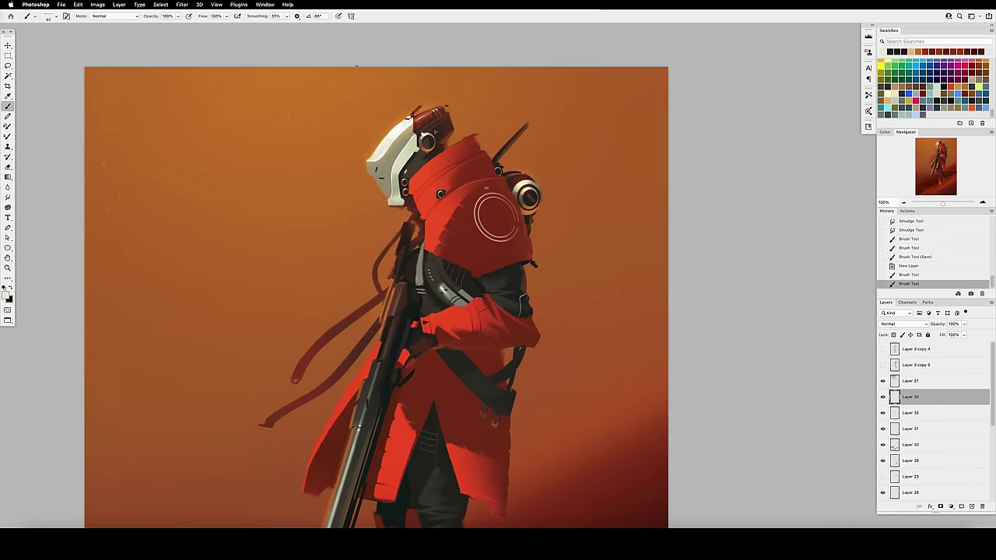
# Step: Paint light edge strokes along the helmet's front on Layer 35, undo the stray ones, and set brush smoothing to 36%
pyautogui.click(287, 16)
pyautogui.click(292, 32)
pyautogui.click(371, 149)
pyautogui.press('super+z')
pyautogui.moveTo(406, 116); pyautogui.dragTo(382, 137)
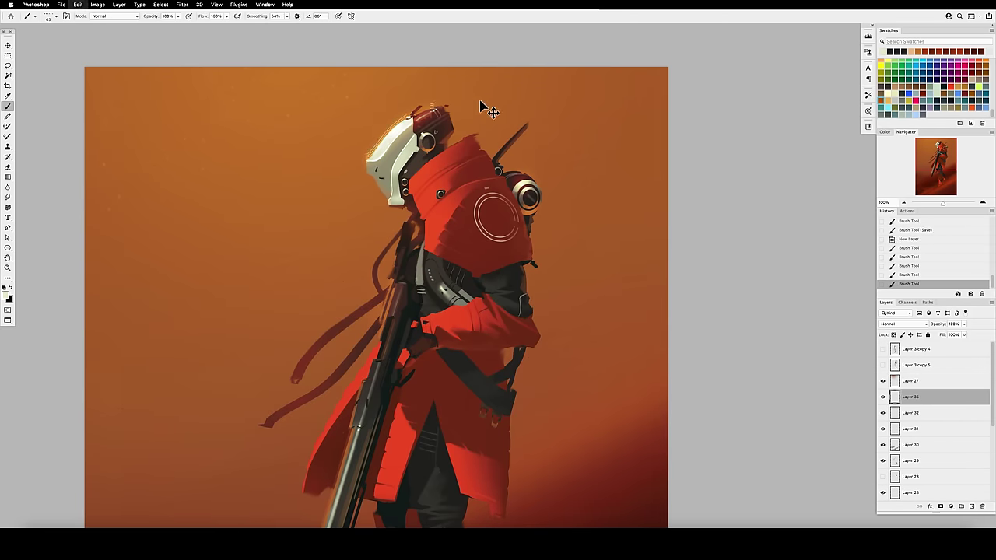
pyautogui.press('super+z')
pyautogui.click(287, 17)
pyautogui.moveTo(289, 30); pyautogui.dragTo(280, 29)
# Step: Sample the collar red, chest hose grey and backpack cream in turn to paint small details on Layer 35
pyautogui.keyDown('alt'); pyautogui.click(422, 196); pyautogui.keyUp('alt')
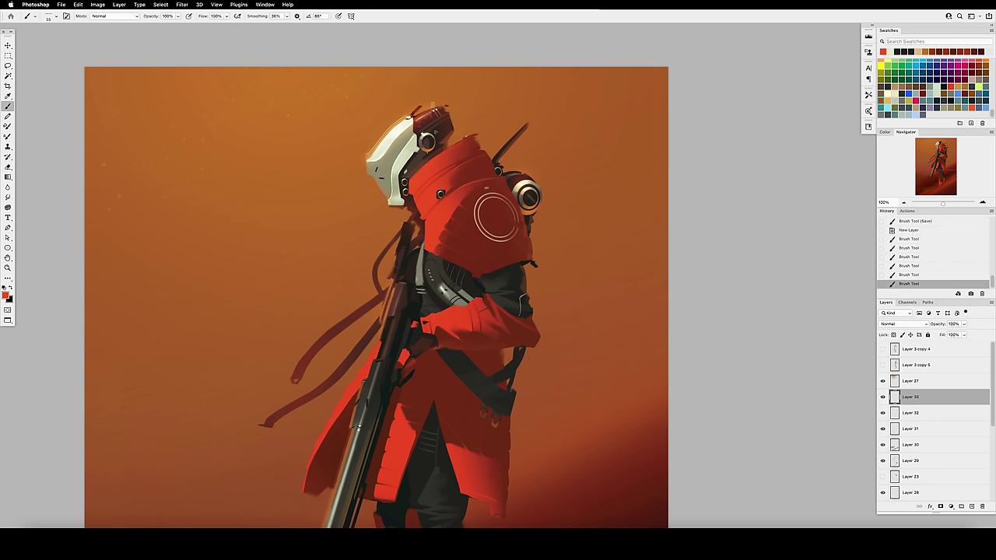
pyautogui.keyDown('alt'); pyautogui.click(457, 286); pyautogui.keyUp('alt')
pyautogui.keyDown('alt'); pyautogui.click(522, 184); pyautogui.keyUp('alt')
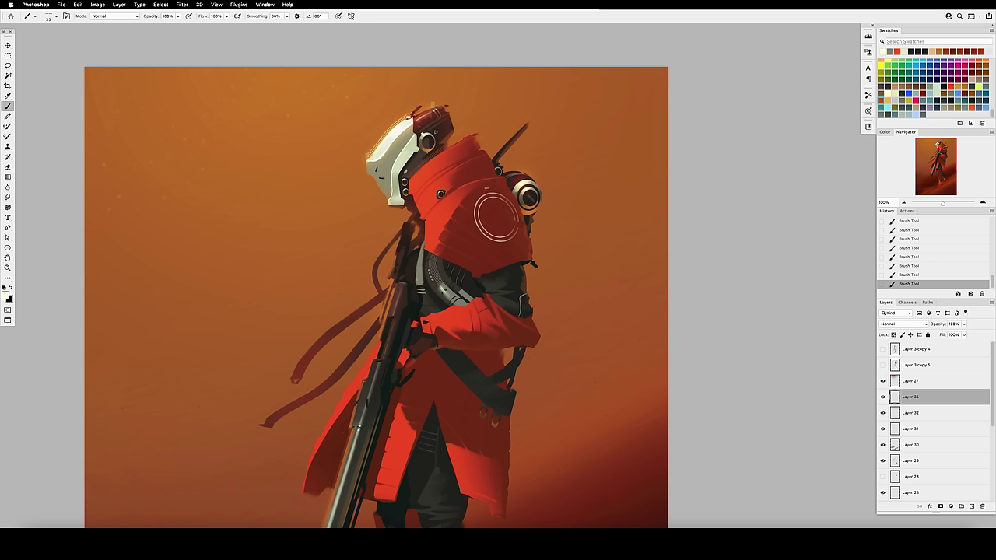
pyautogui.scroll(-4, 495, 260)
pyautogui.hscroll(-3, 495, 260)
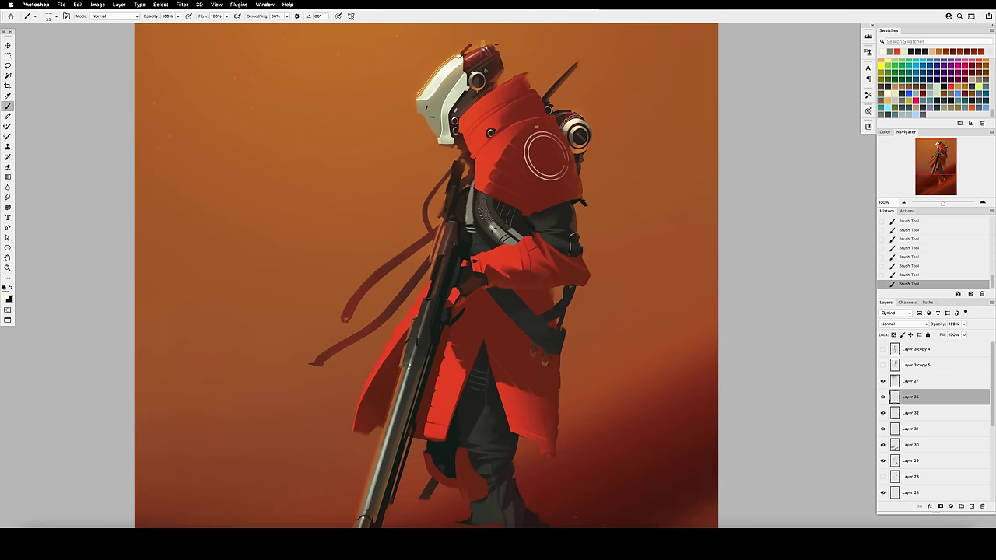
# Step: Sample the sleeve's bright red and paint fine parallel stripes on the forearm and down the coat front
pyautogui.keyDown('alt'); pyautogui.click(486, 261); pyautogui.keyUp('alt')
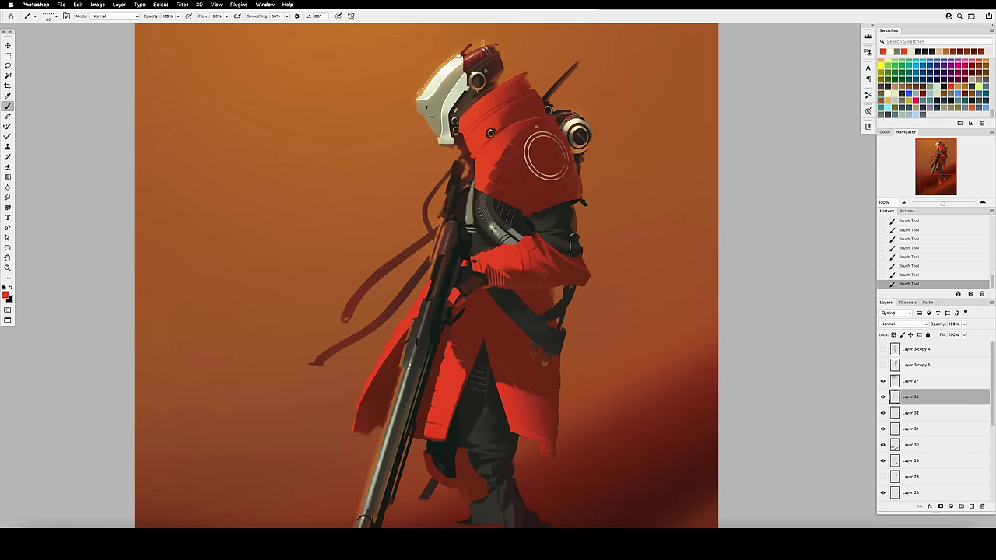
pyautogui.scroll(-4, 545, 239)
pyautogui.hscroll(-1, 545, 240)
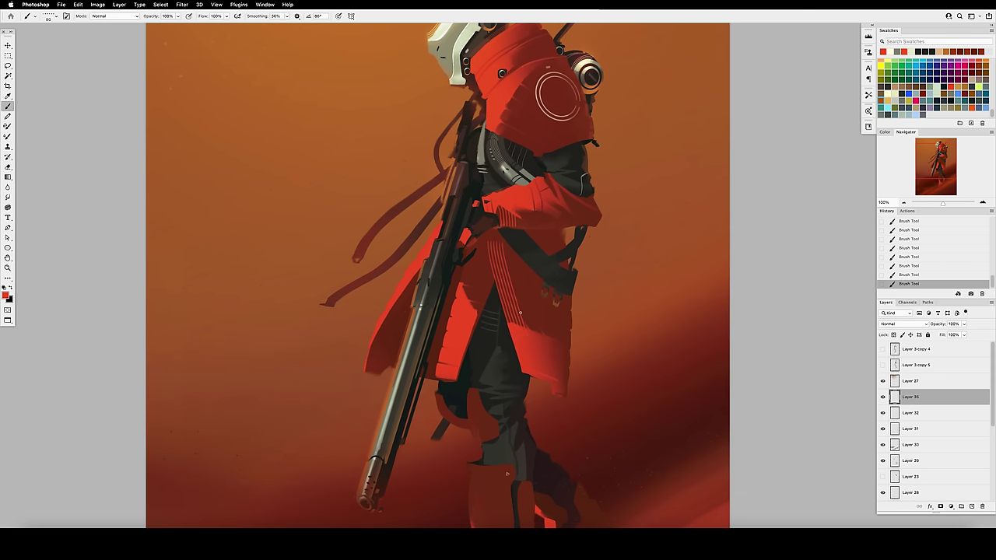